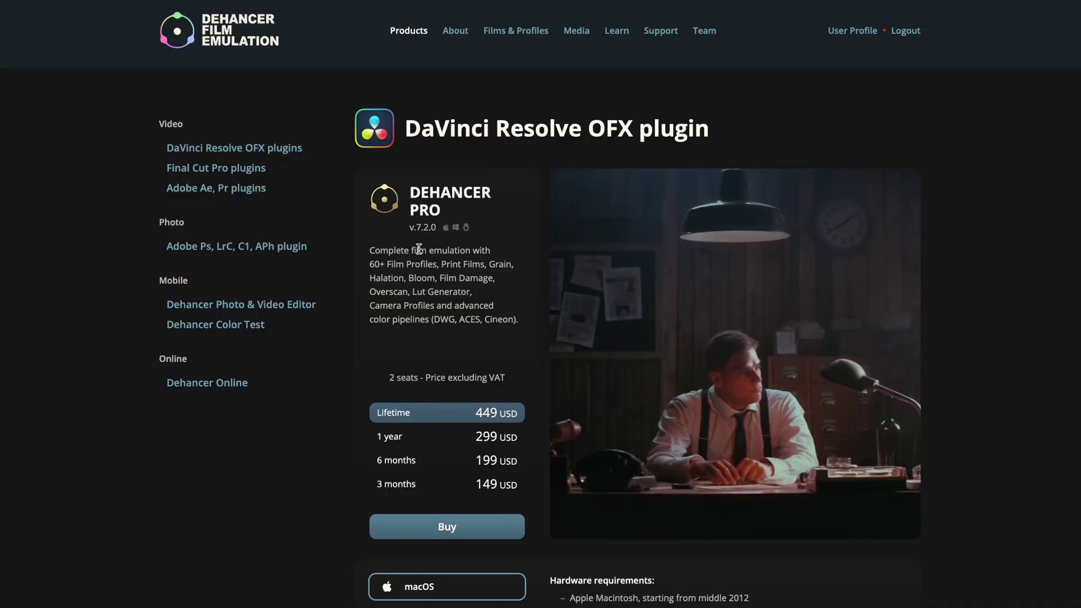
Scroll the Dehancer website and open its Adobe Ae, Pr plugins page.
scroll(419, 249, down, 2)
scroll(420, 248, down, 1)
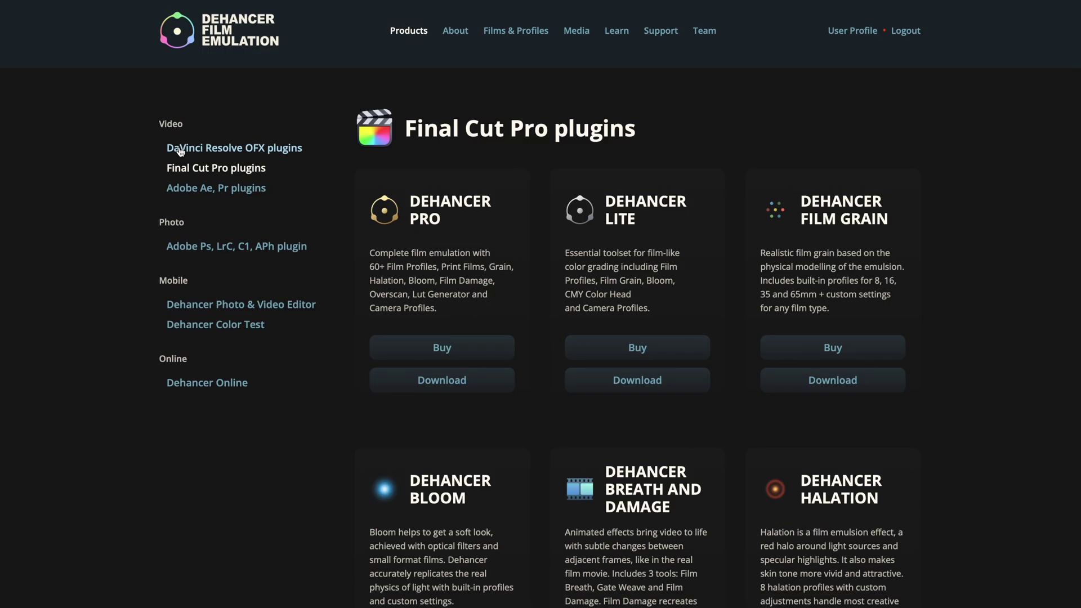
click(197, 191)
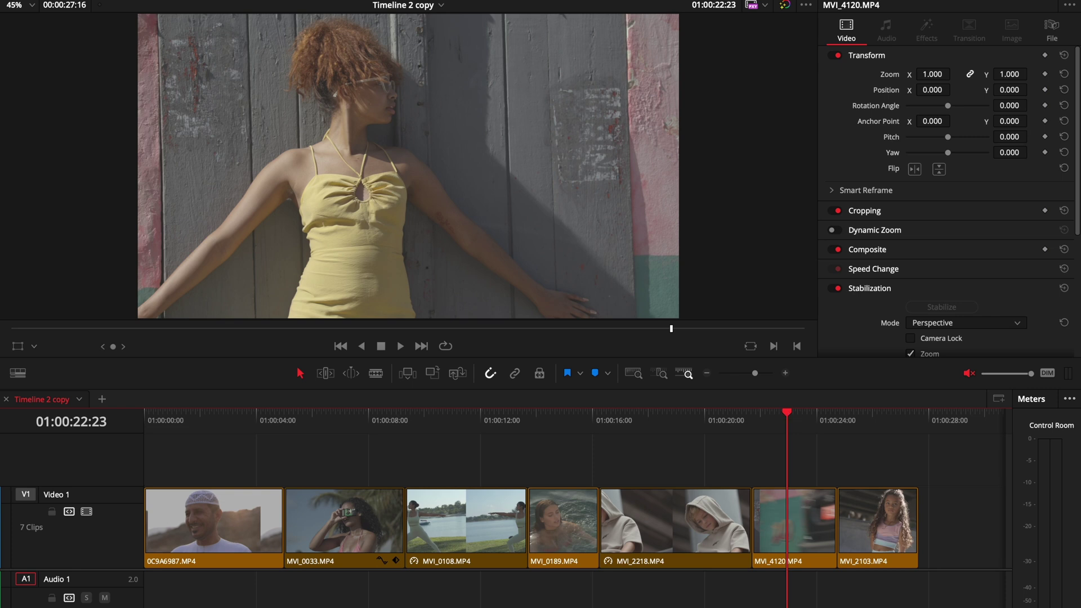
Check the Color Management section of Project Settings using Shift+9.
key(shift+9)
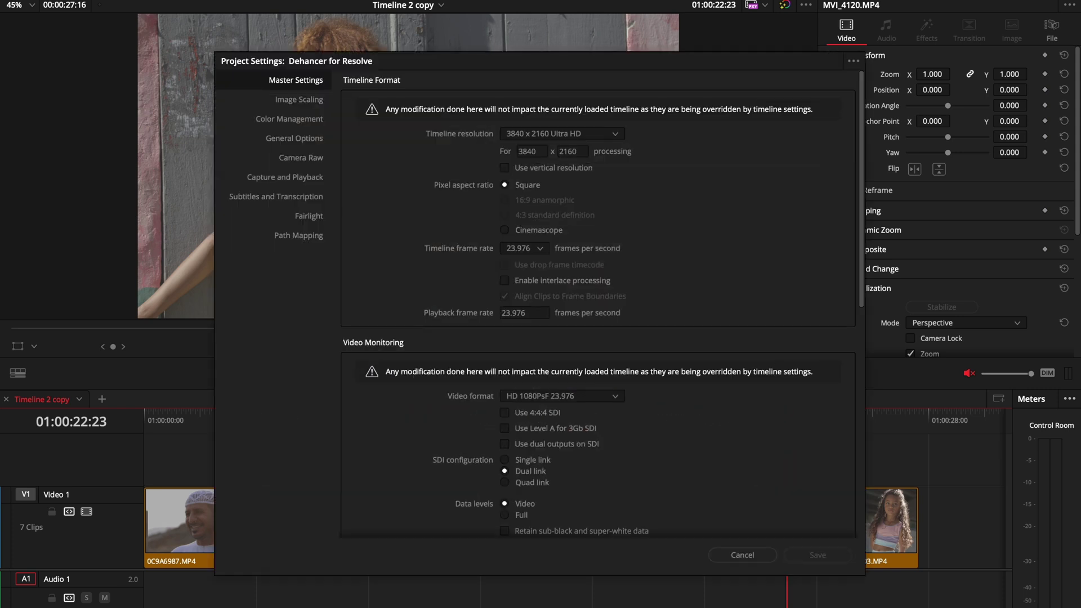
click(308, 120)
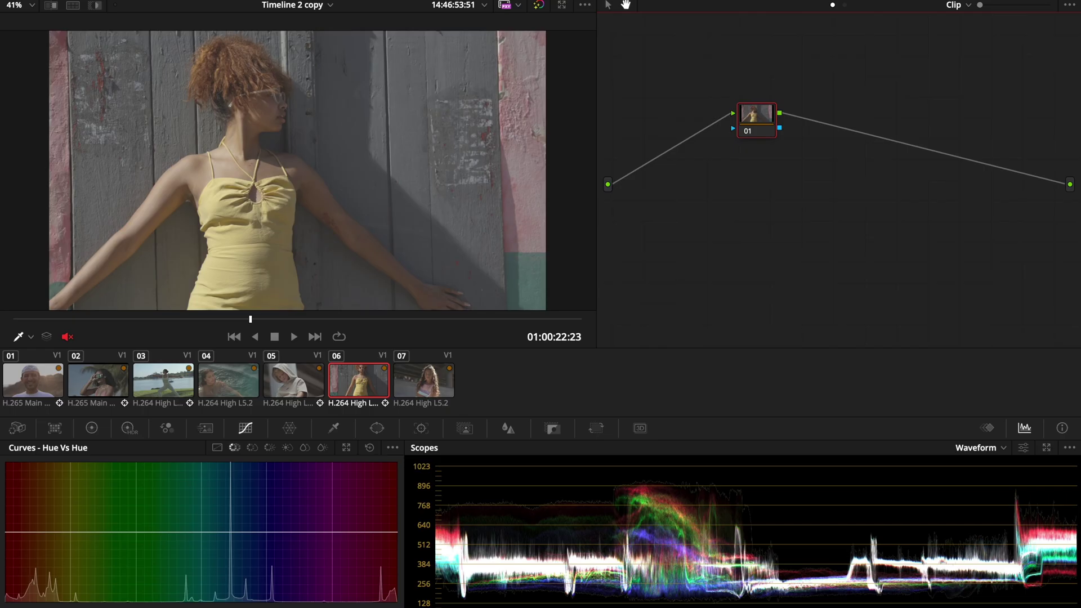
Preview clips 01 through 07 in the viewer, ending back on clip 01.
click(23, 393)
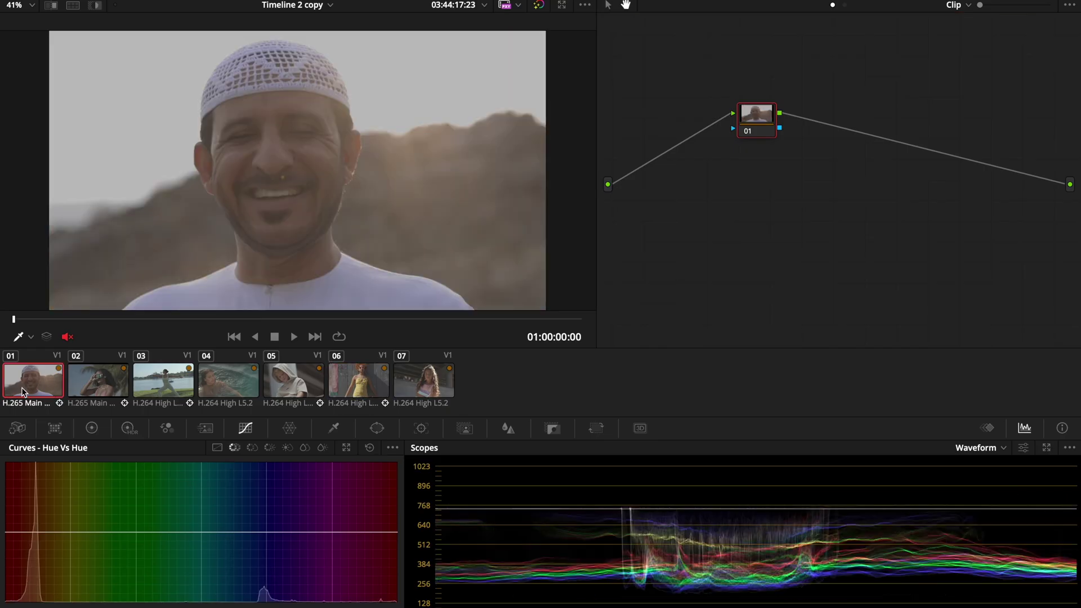
click(74, 390)
click(178, 380)
click(236, 382)
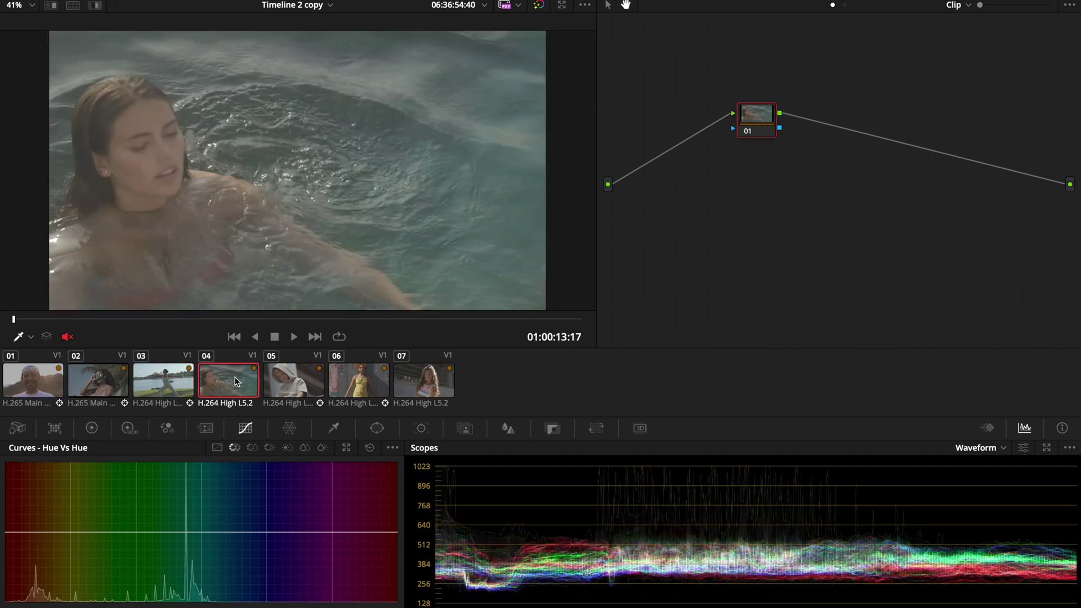
click(303, 382)
click(346, 381)
click(421, 382)
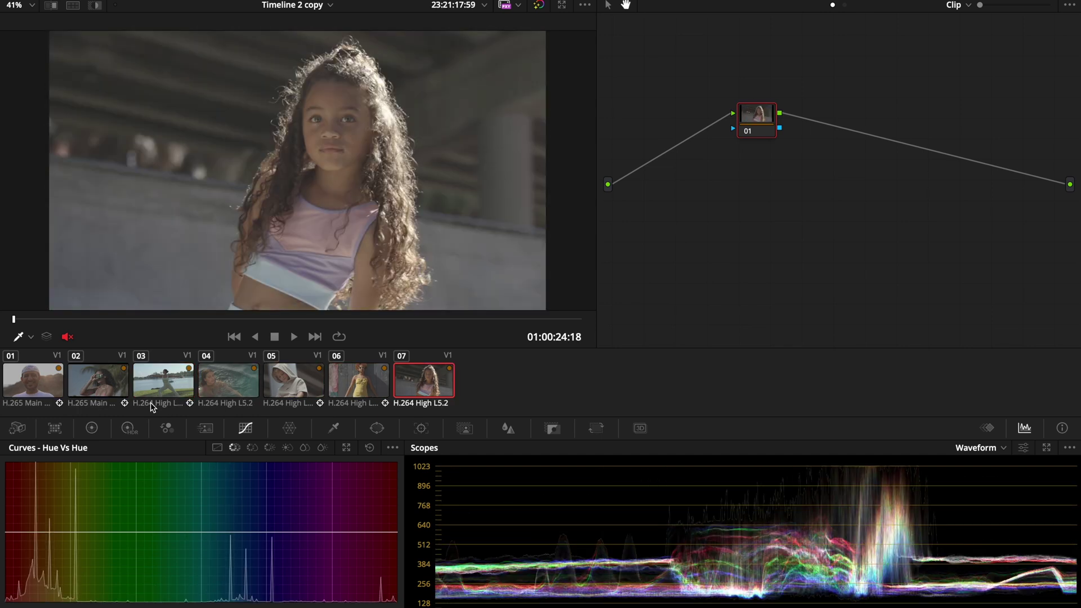
click(37, 393)
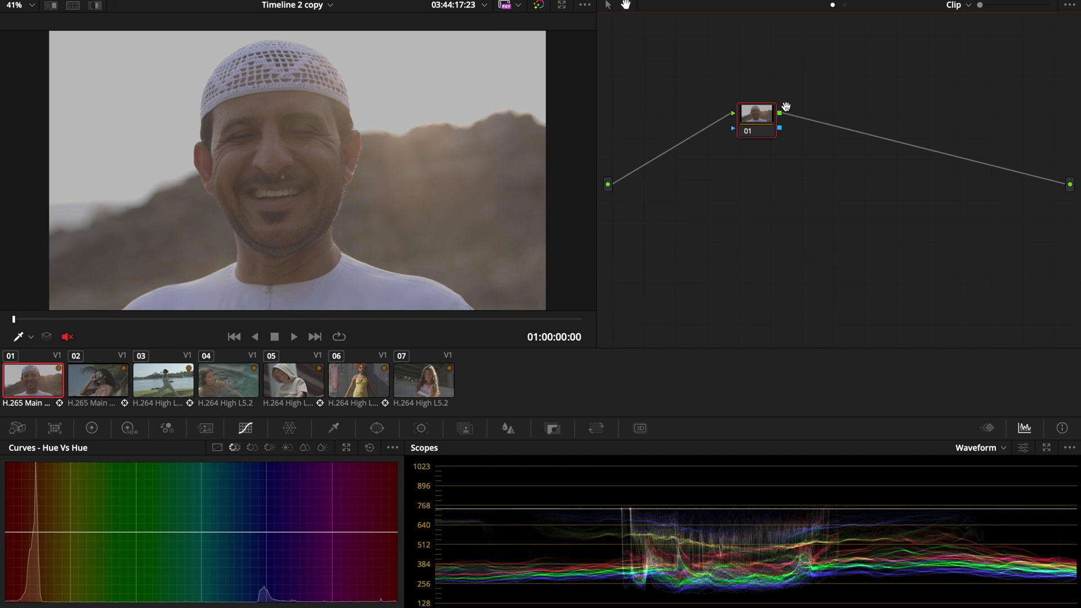
Add serial nodes after node 01 and label nodes 01 and 02 as NR and CST.
drag(758, 116, 668, 106)
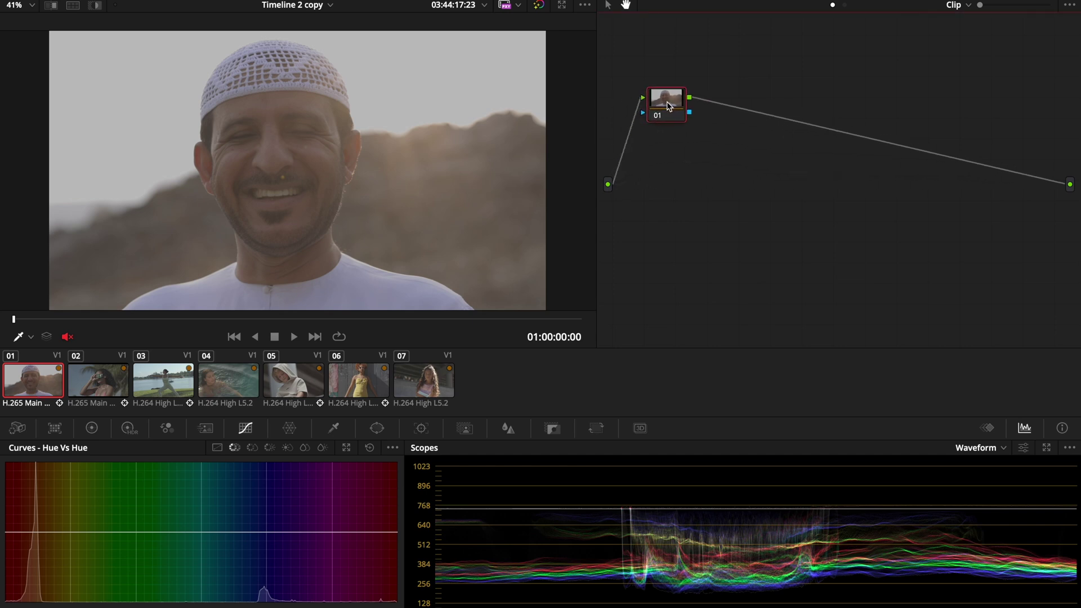
key(alt+s)
key(alt+s)
key(alt+s)
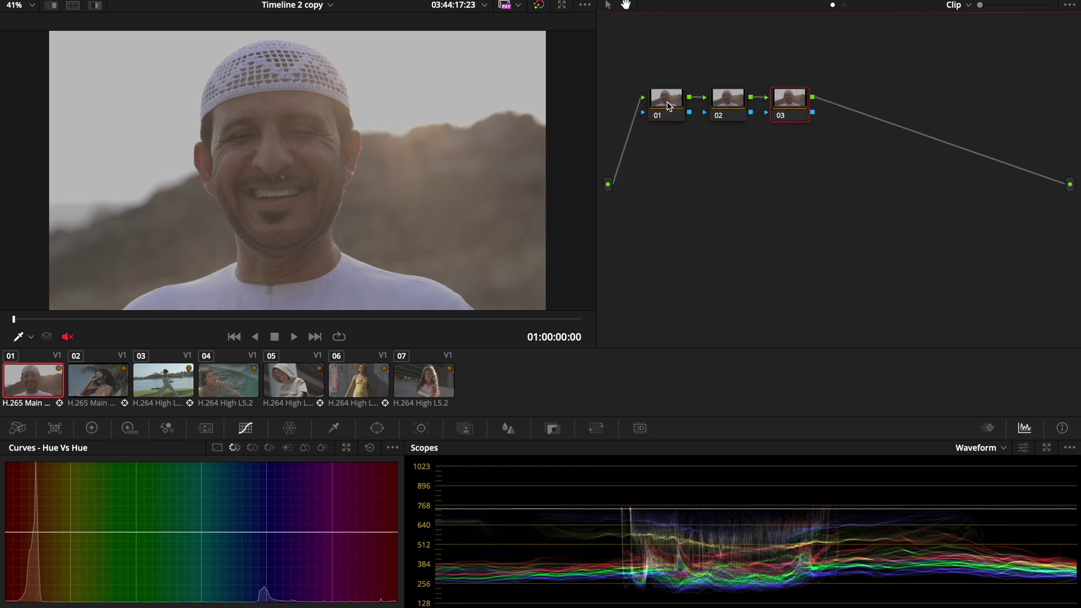
drag(850, 102, 657, 172)
right_click(669, 110)
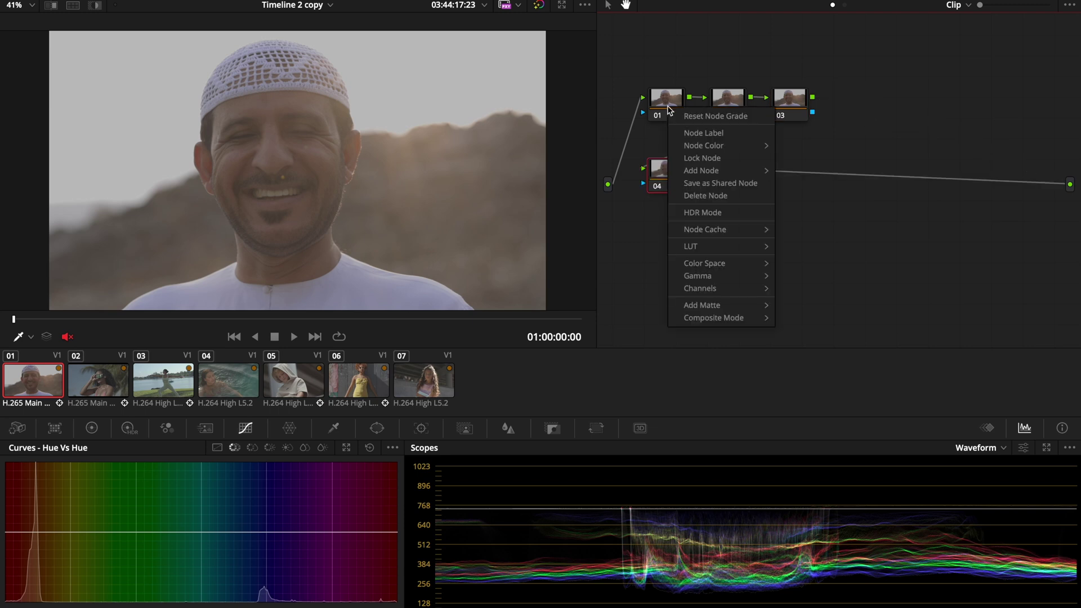
click(691, 133)
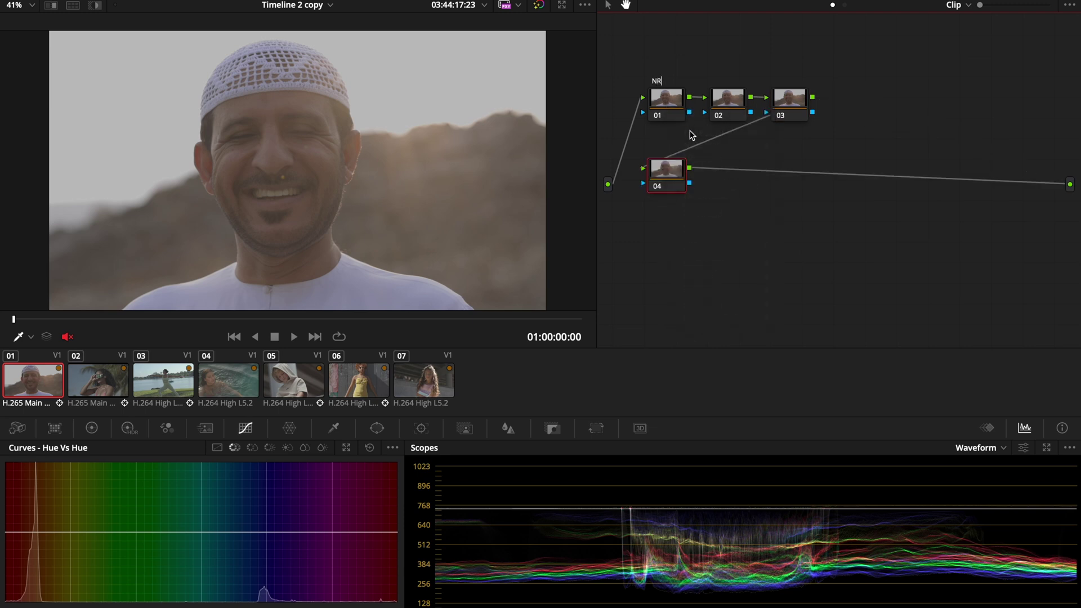
right_click(734, 96)
click(755, 124)
text(CST)
Label node 03 WB and node 04 EXP, then add node 05 labelled HSL.
right_click(790, 104)
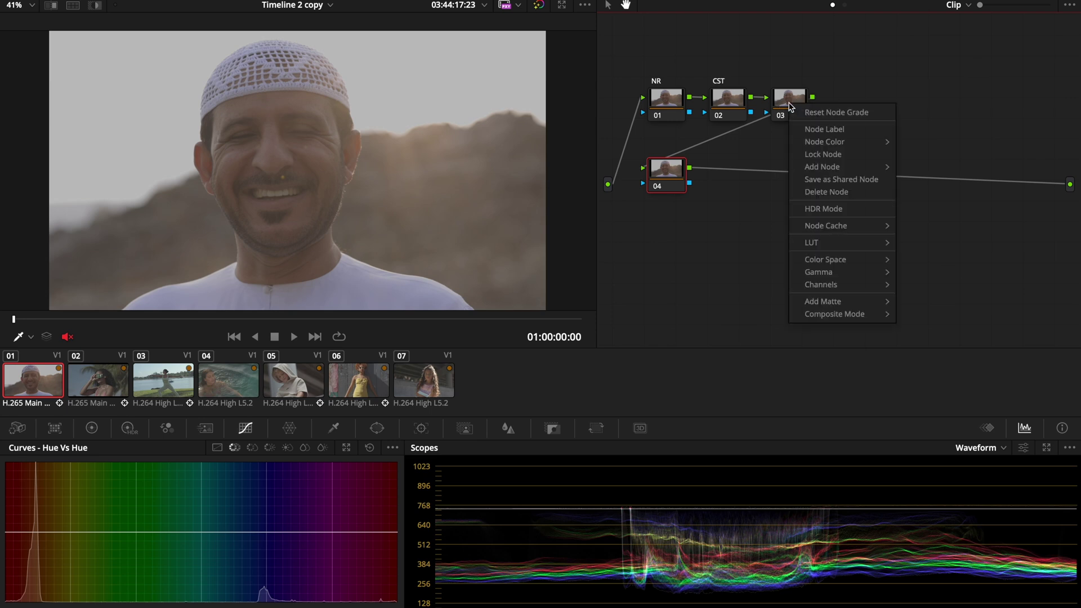
click(807, 128)
text(WB)
right_click(670, 169)
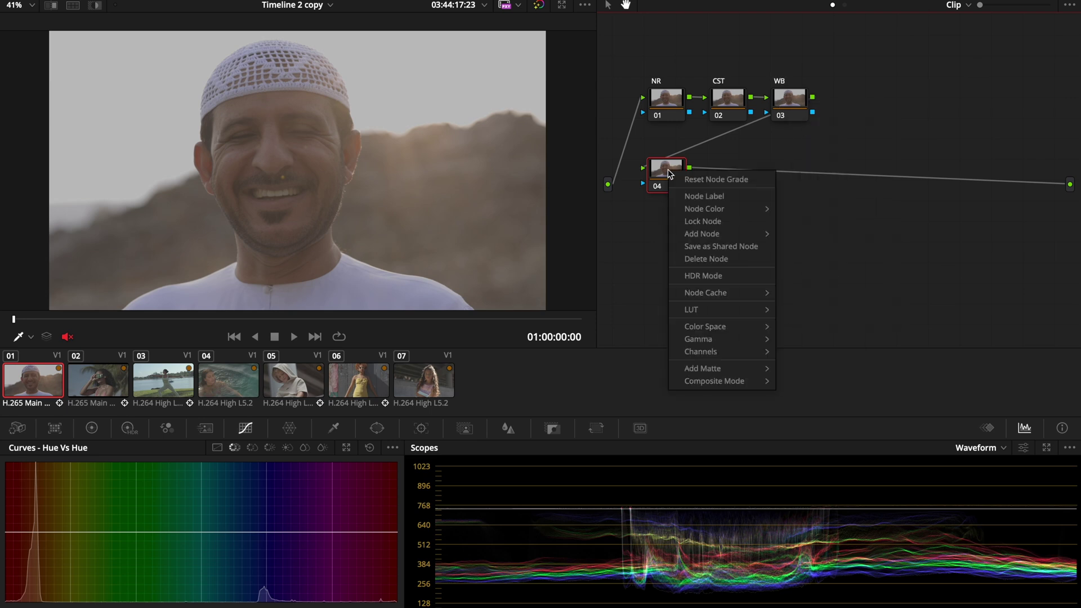
click(695, 201)
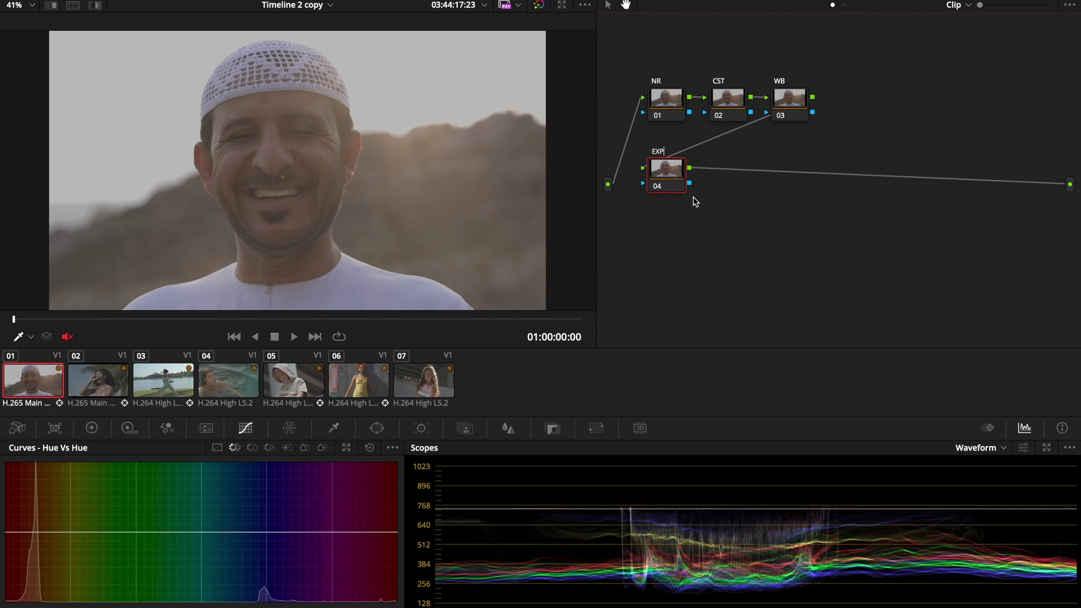
key(alt+s)
right_click(734, 177)
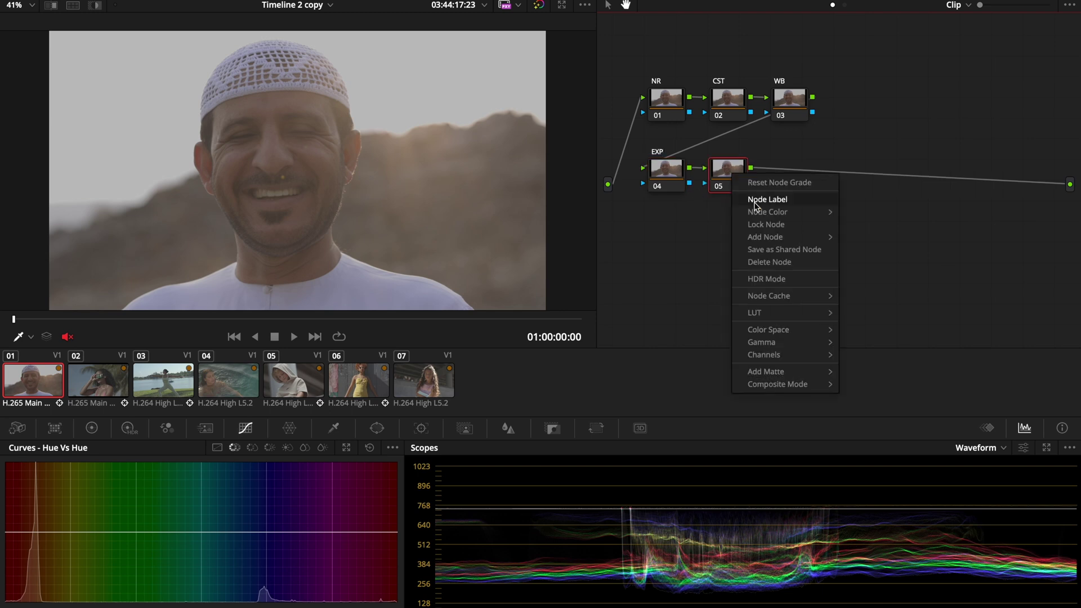
click(757, 207)
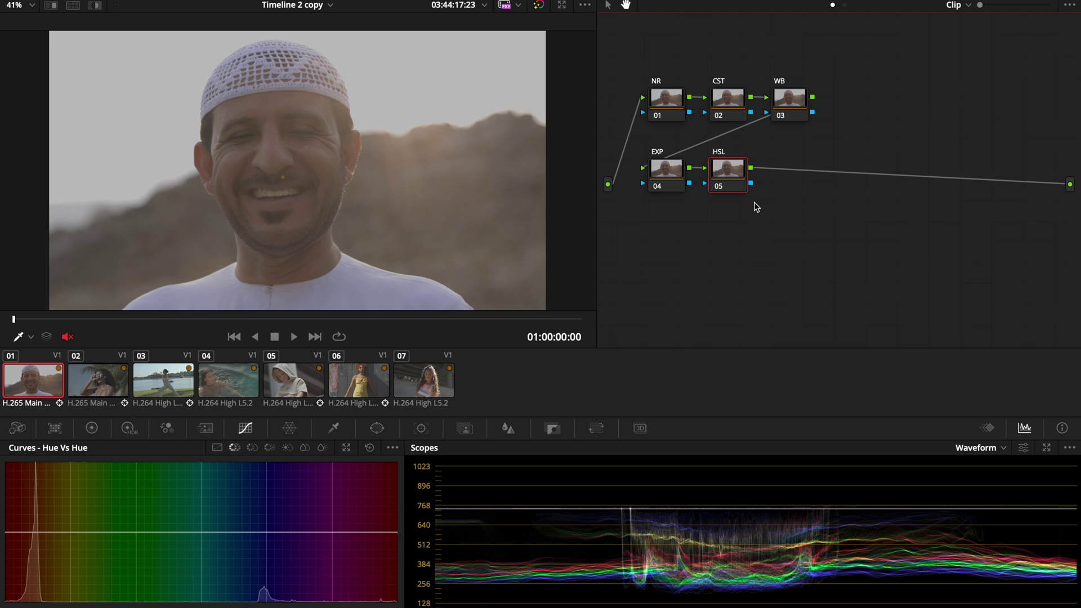
Add serial node 06 after HSL and label it Dehancer.
key(alt+s)
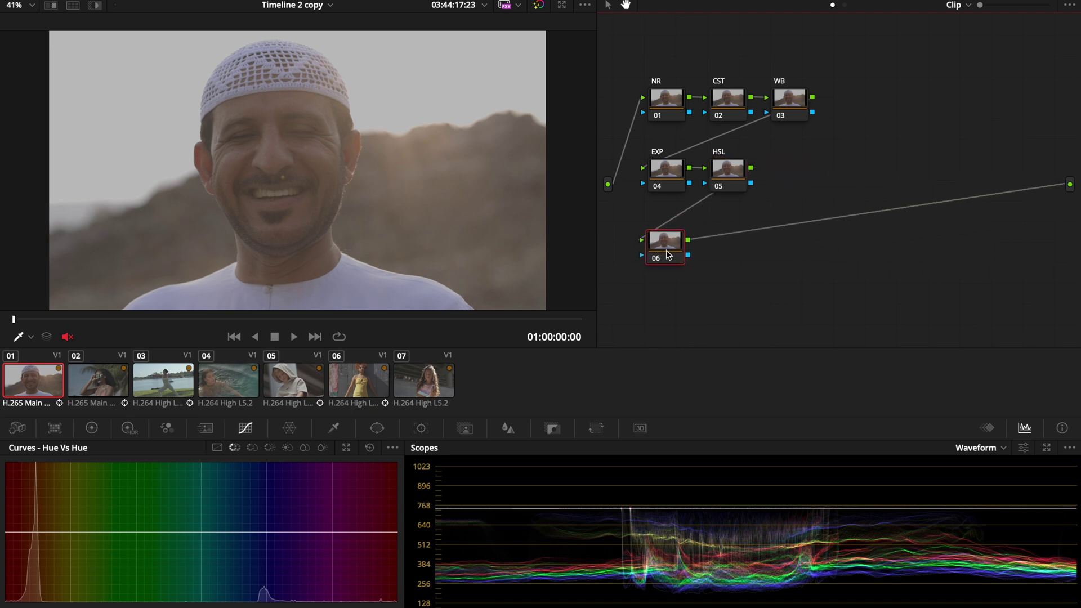
right_click(668, 256)
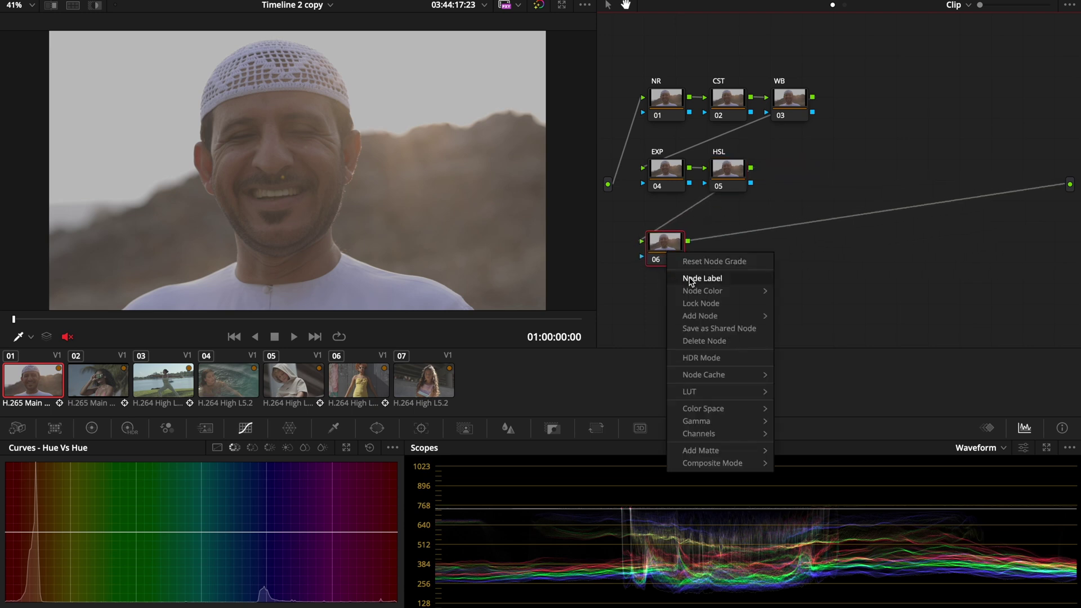
click(689, 279)
text(Dehancer)
key(Return)
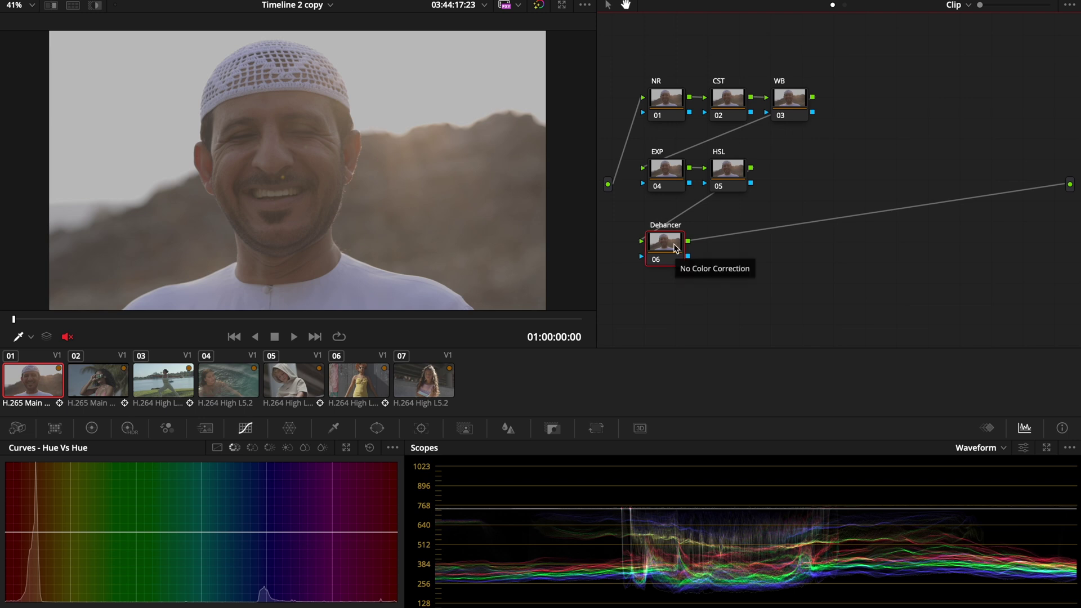
Add a two-node layer mix after Dehancer and a serial node 10 after the mixer.
key(alt+s)
key(alt+l)
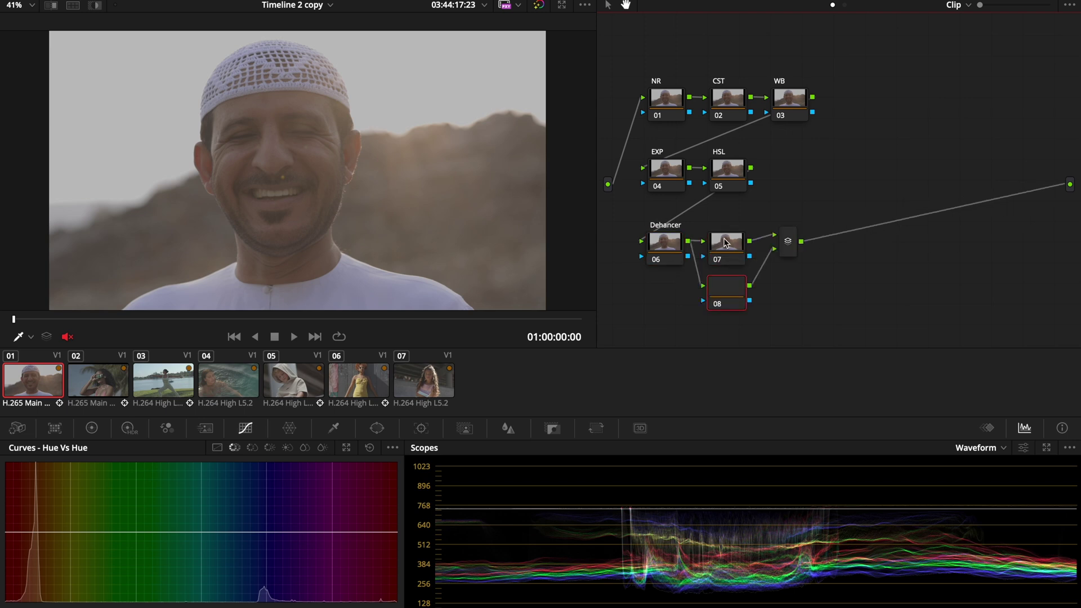
drag(736, 232, 738, 210)
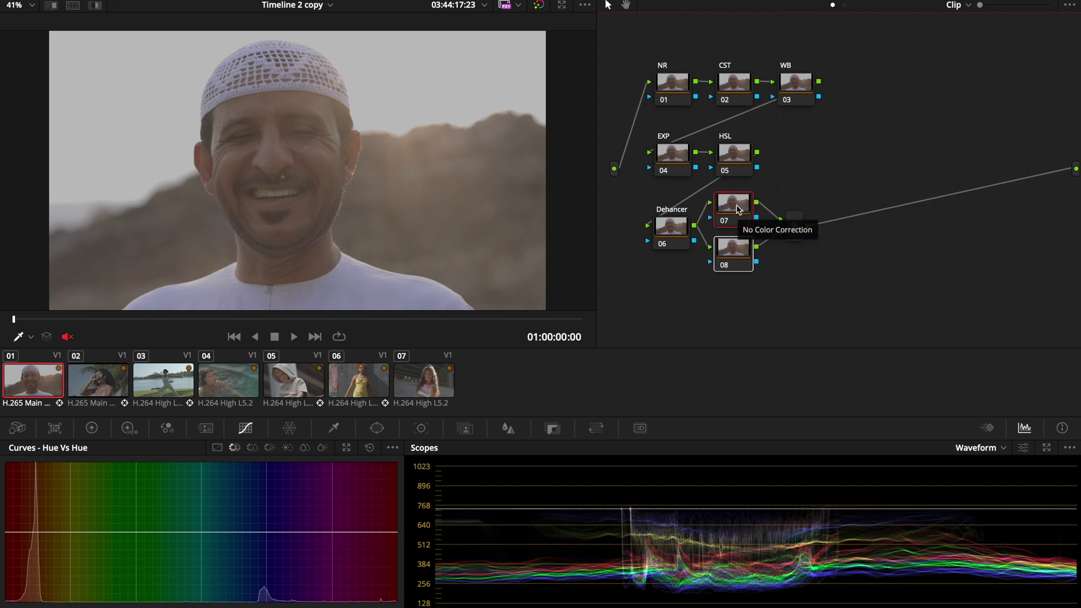
click(794, 230)
key(alt+s)
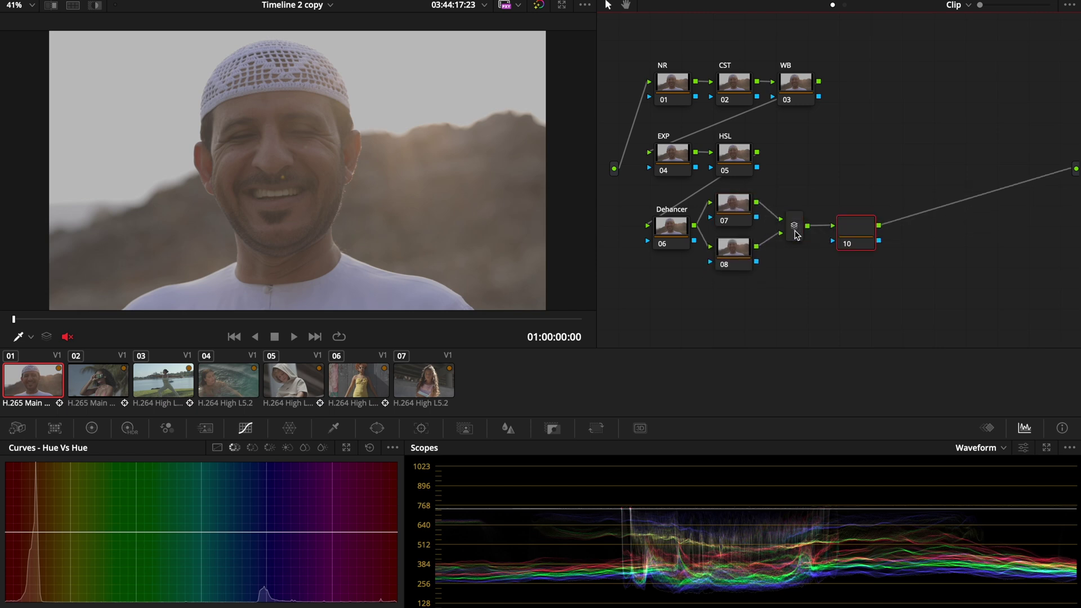
drag(864, 239, 847, 195)
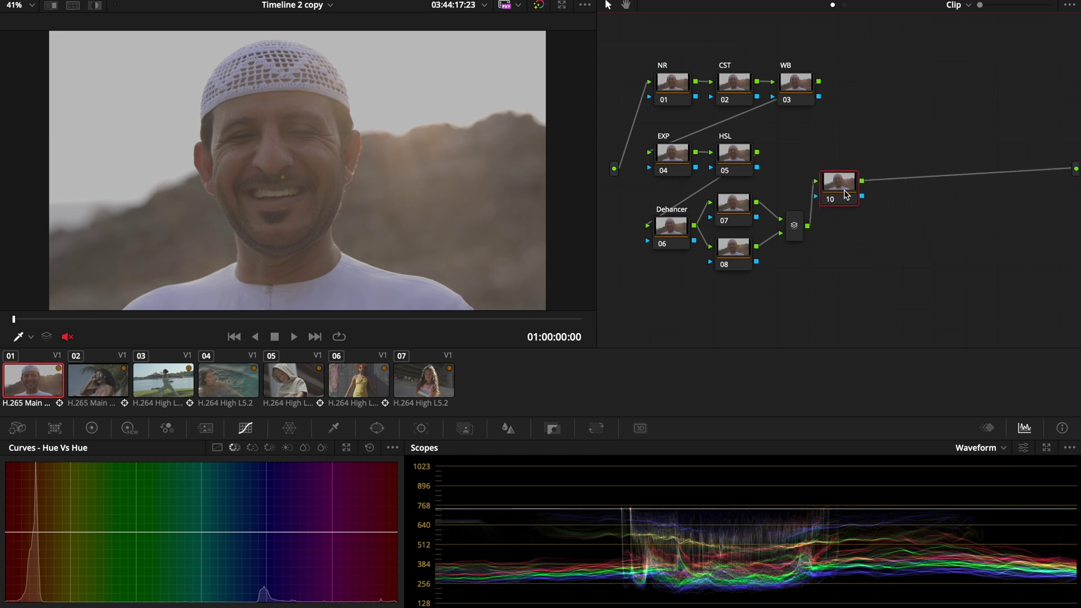
Label node 10 as CST and select CST node 02.
right_click(846, 195)
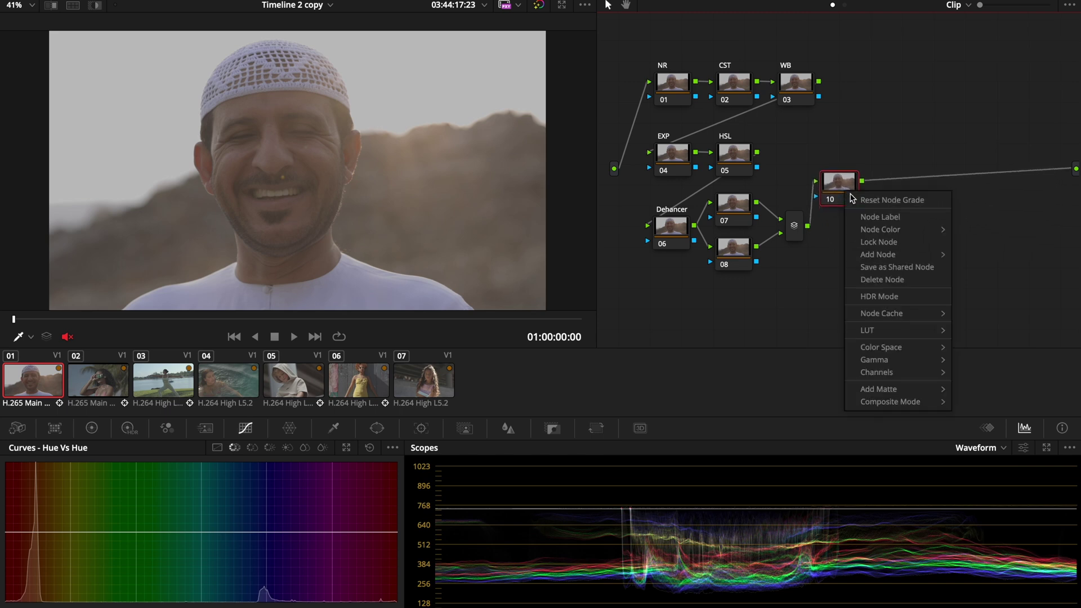
click(867, 218)
text(CST)
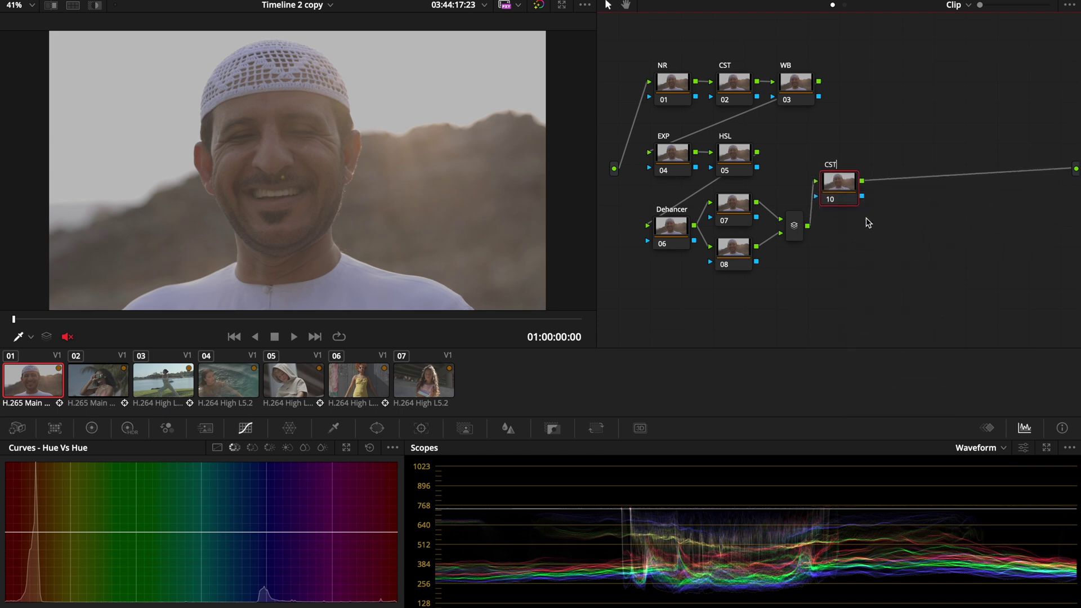
click(731, 87)
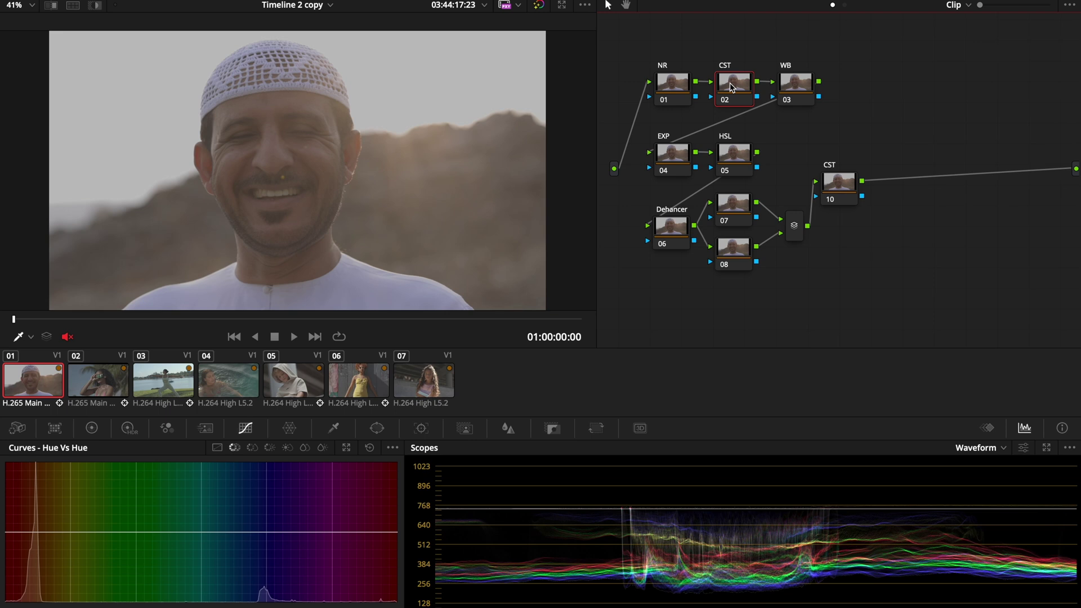
Apply Color Space Transform to node 02: Canon Cinema Gamut/Canon Log 3 to DaVinci Wide Gamut/Intermediate.
click(961, 2)
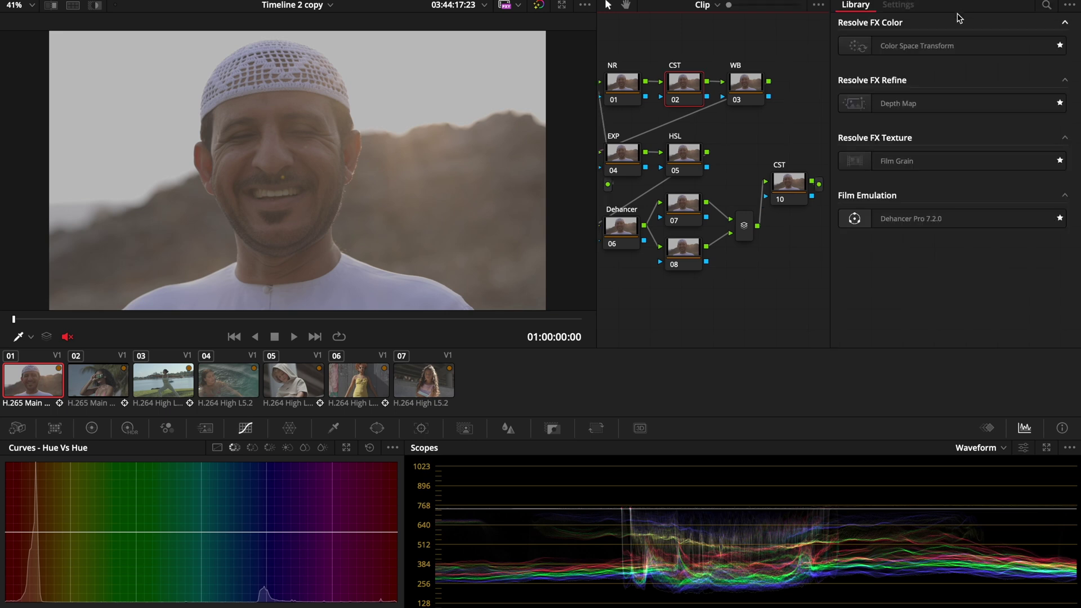
click(943, 50)
drag(943, 50, 686, 90)
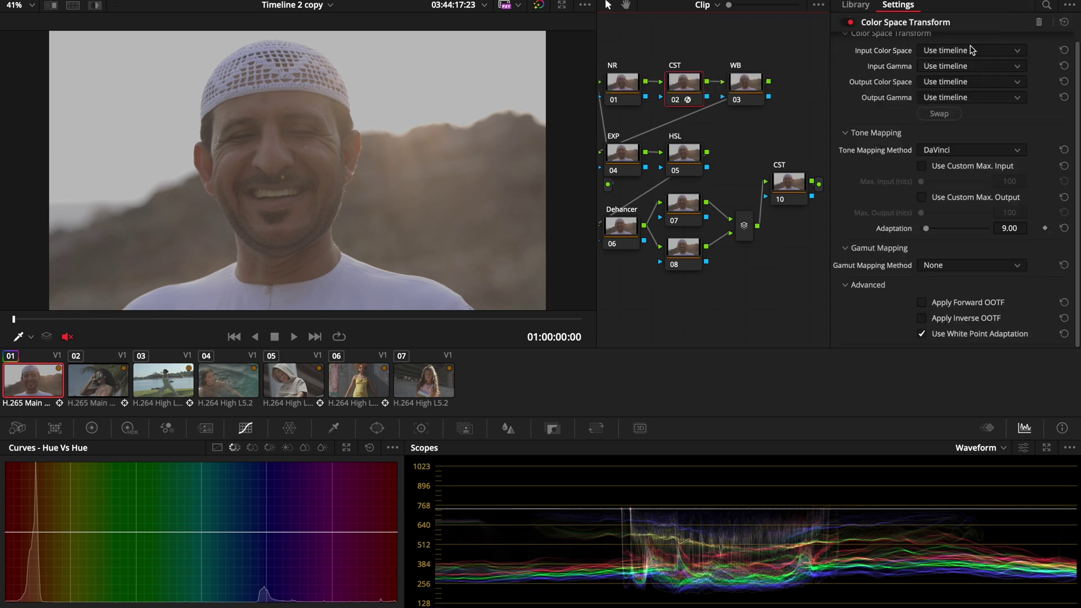
scroll(963, 56, up, 1)
click(956, 60)
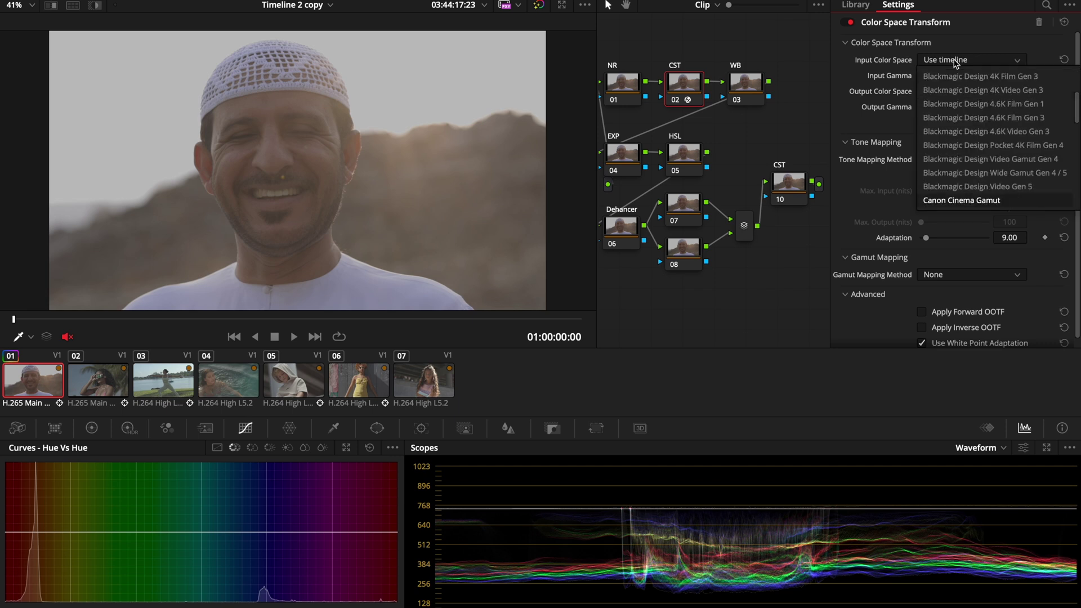
click(957, 203)
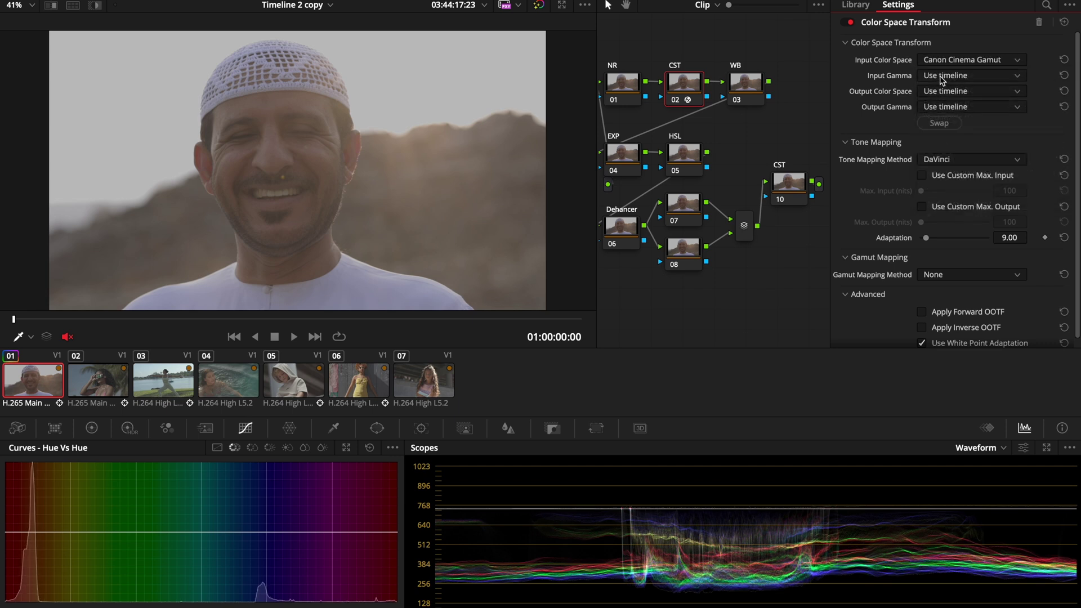
click(942, 77)
scroll(958, 203, down, 5)
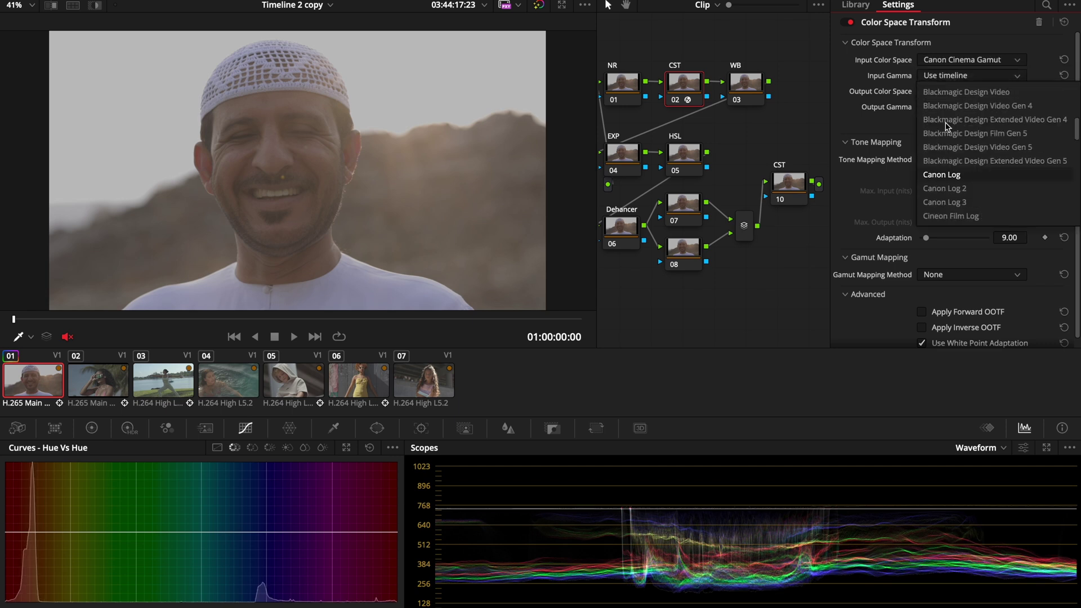
click(958, 204)
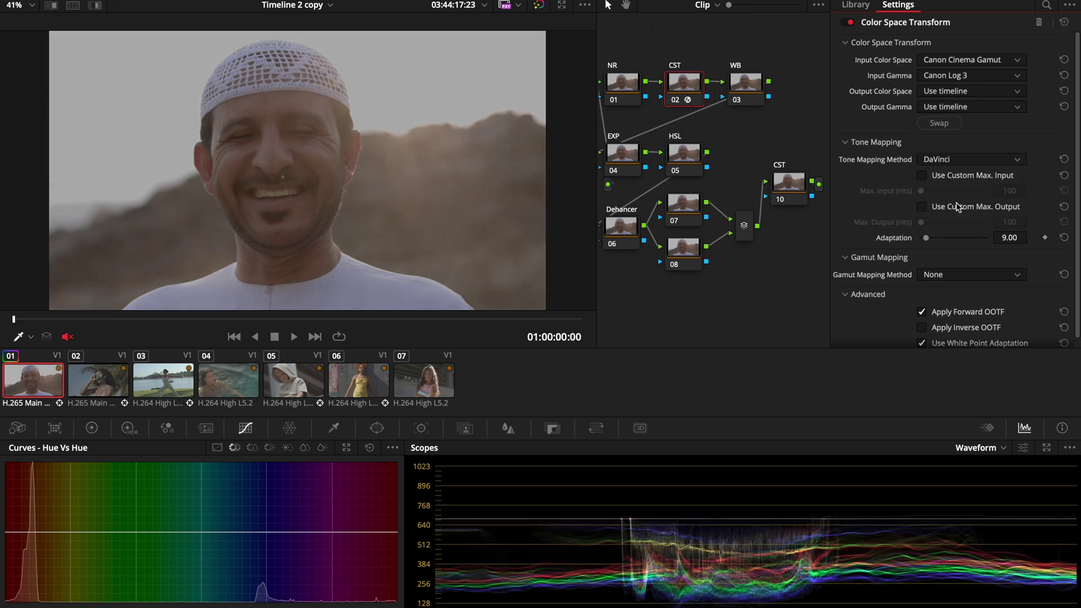
click(942, 95)
scroll(949, 112, down, 10)
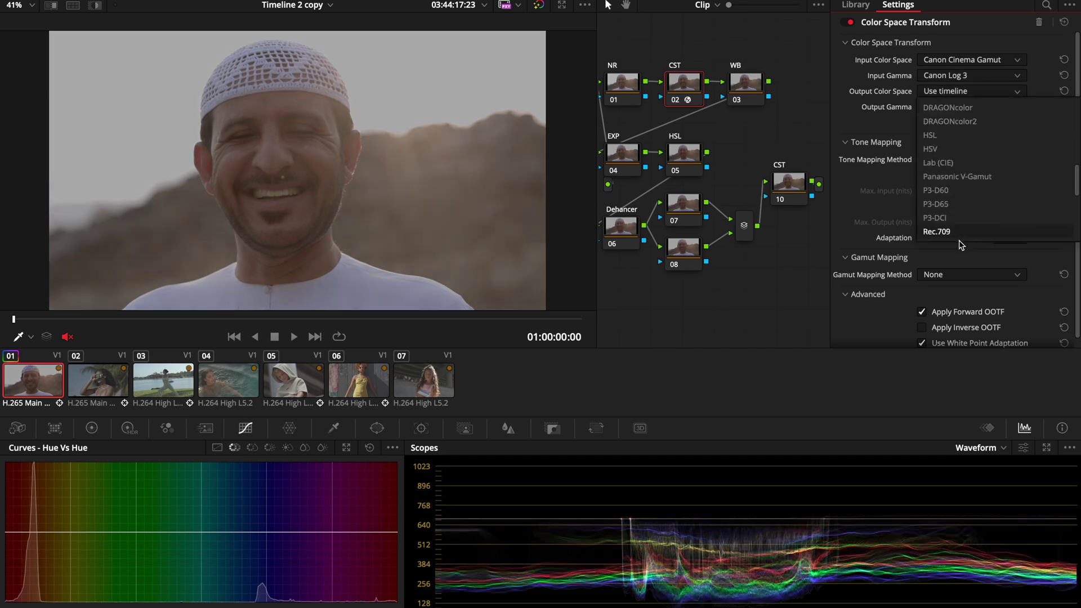
scroll(951, 122, up, 5)
click(958, 109)
click(960, 108)
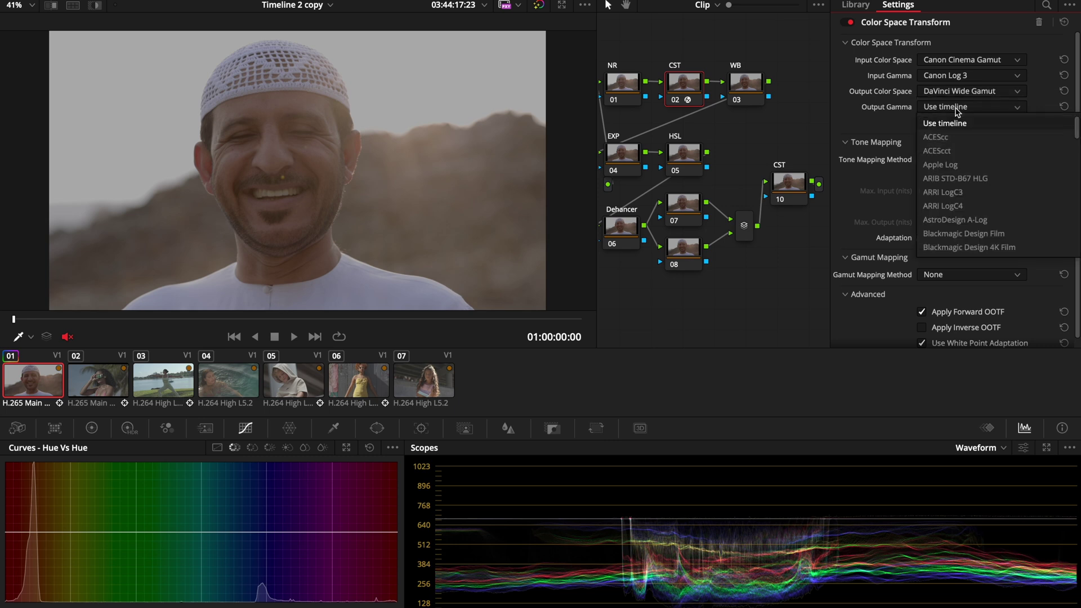
scroll(964, 169, down, 3)
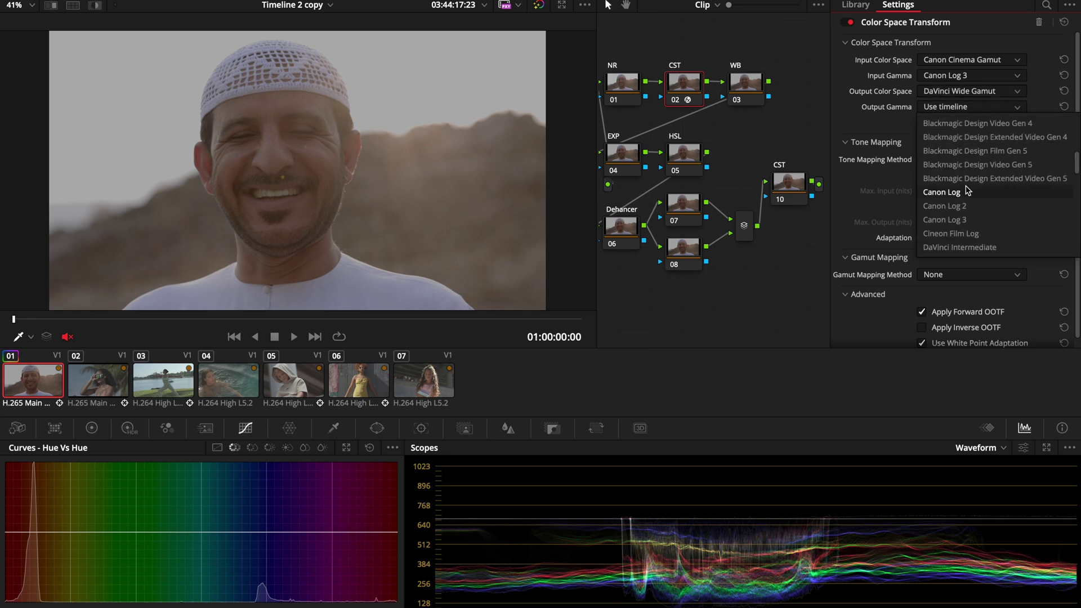
click(973, 248)
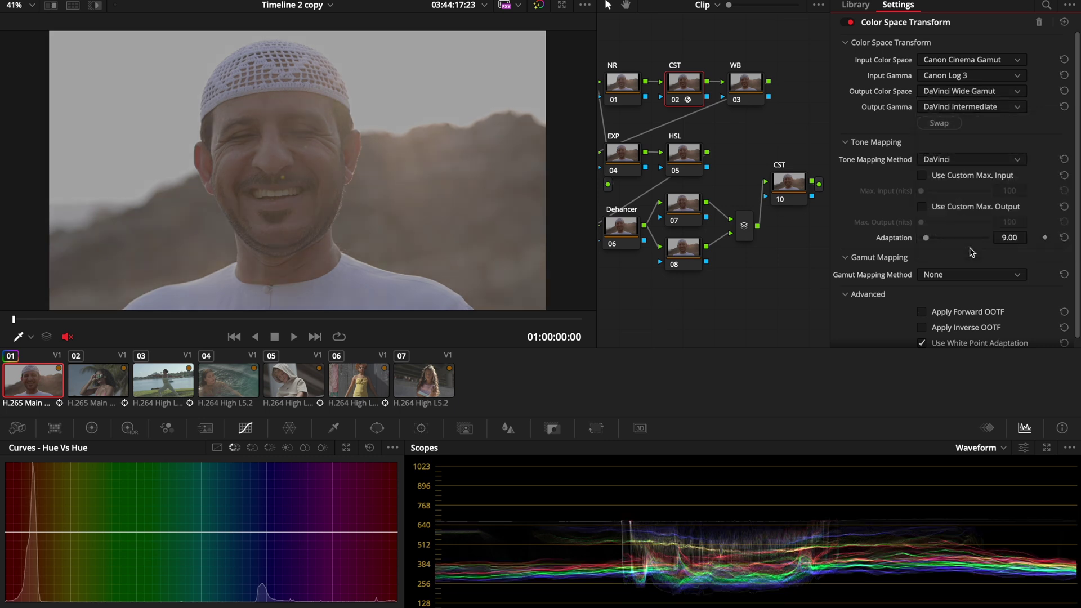
Apply Color Space Transform to node 10: DaVinci Wide Gamut/Intermediate to Rec.709/Rec.709.
click(790, 181)
drag(912, 50, 793, 197)
click(959, 61)
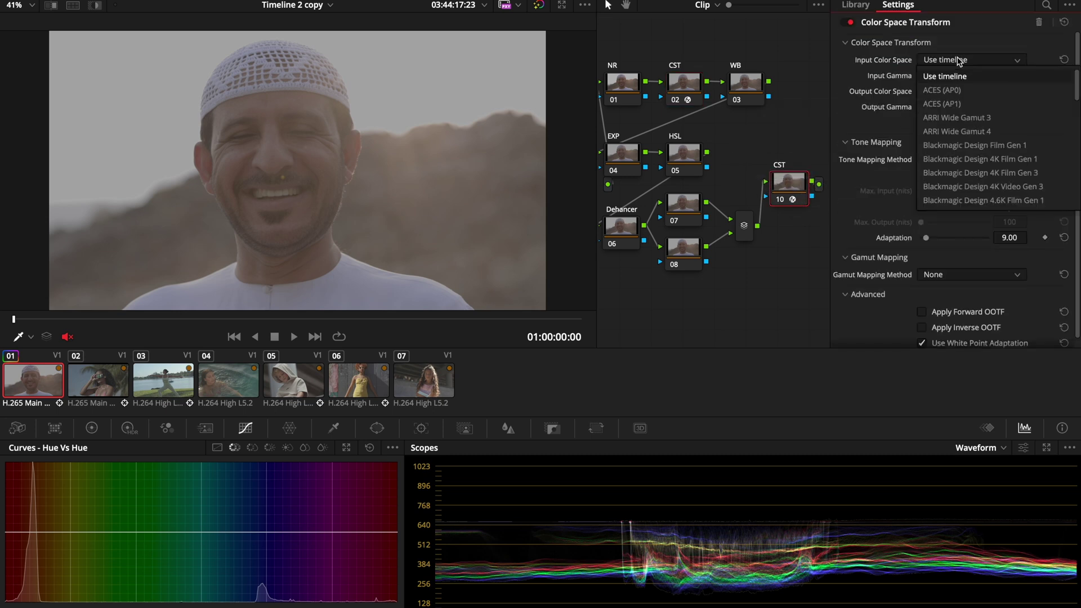
scroll(969, 169, down, 5)
click(968, 194)
click(971, 75)
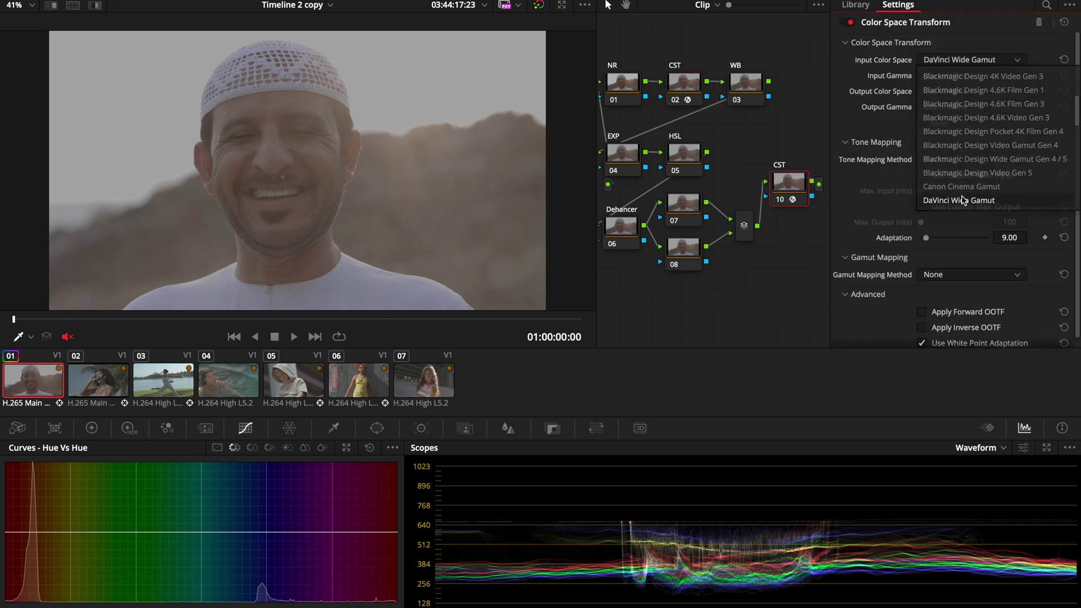
click(971, 195)
click(944, 95)
click(946, 214)
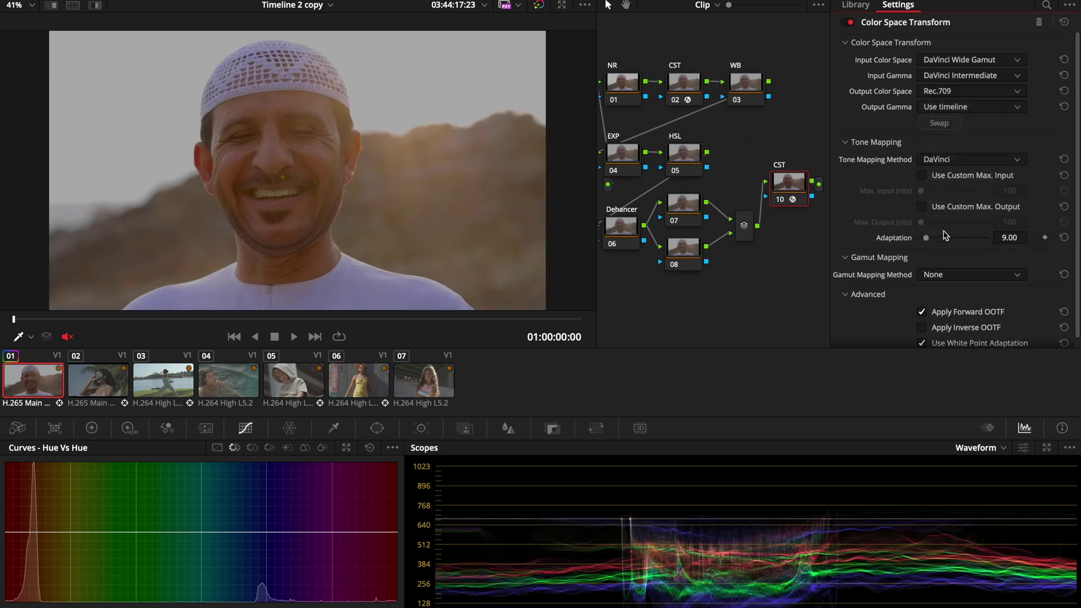
click(947, 111)
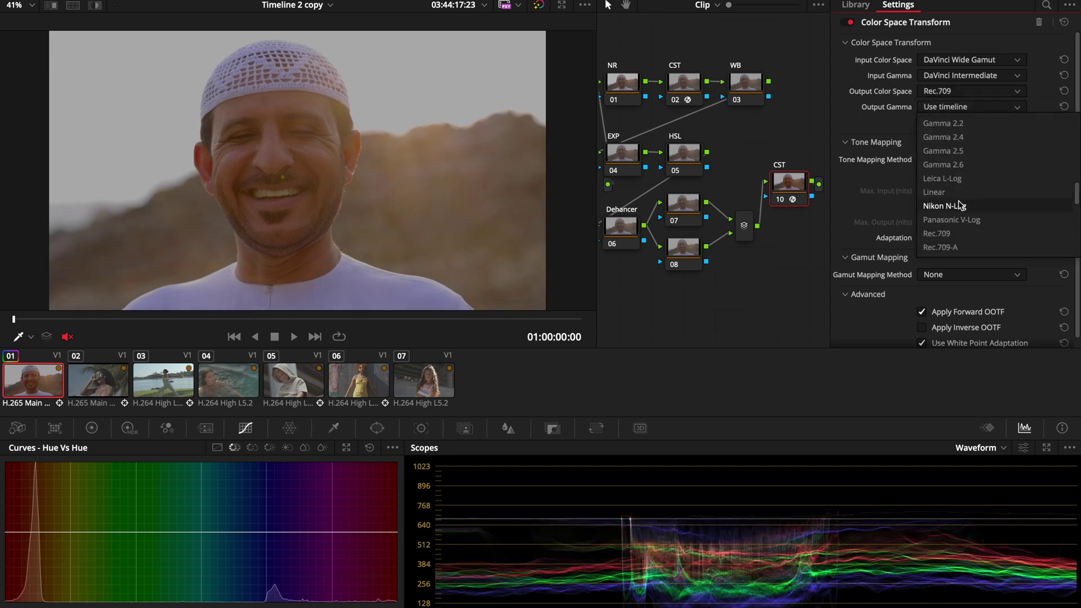
click(952, 248)
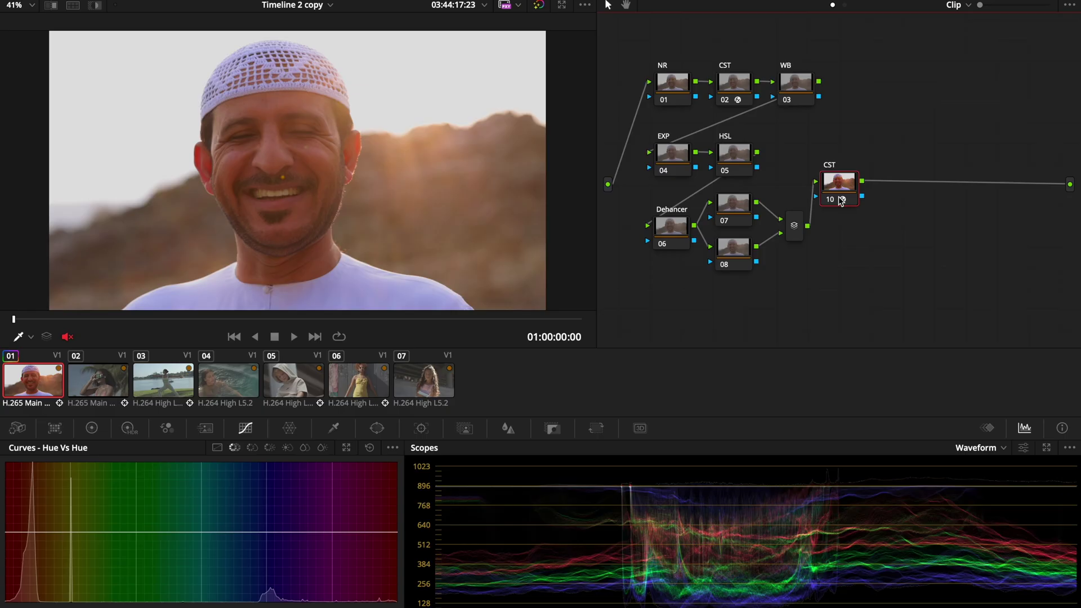
Bypass CST nodes 10 and 02 with Ctrl+D to compare the flat look, then undo.
click(840, 184)
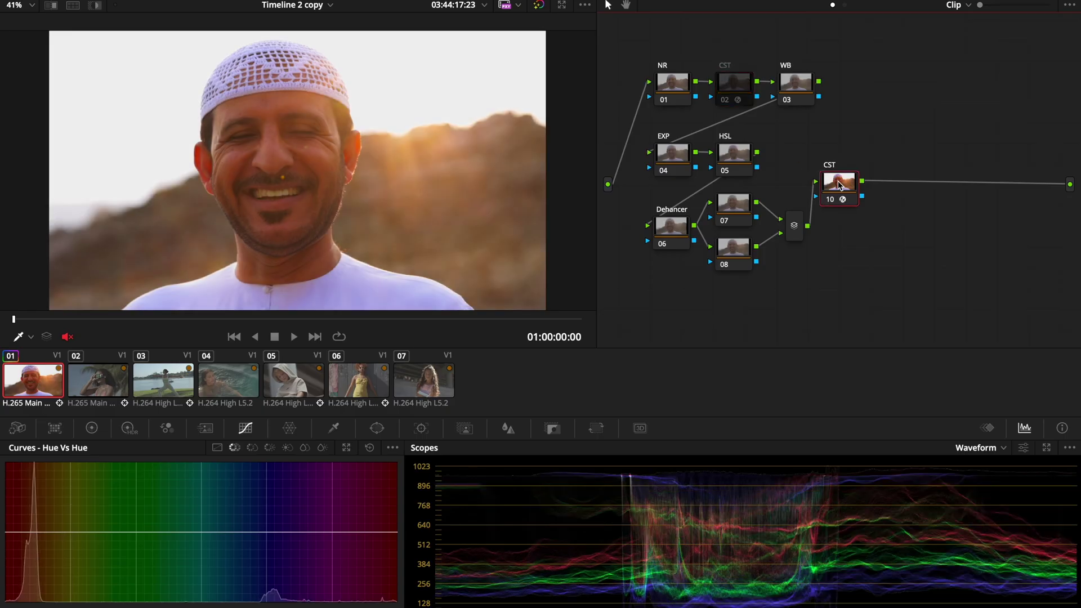
key(ctrl+d)
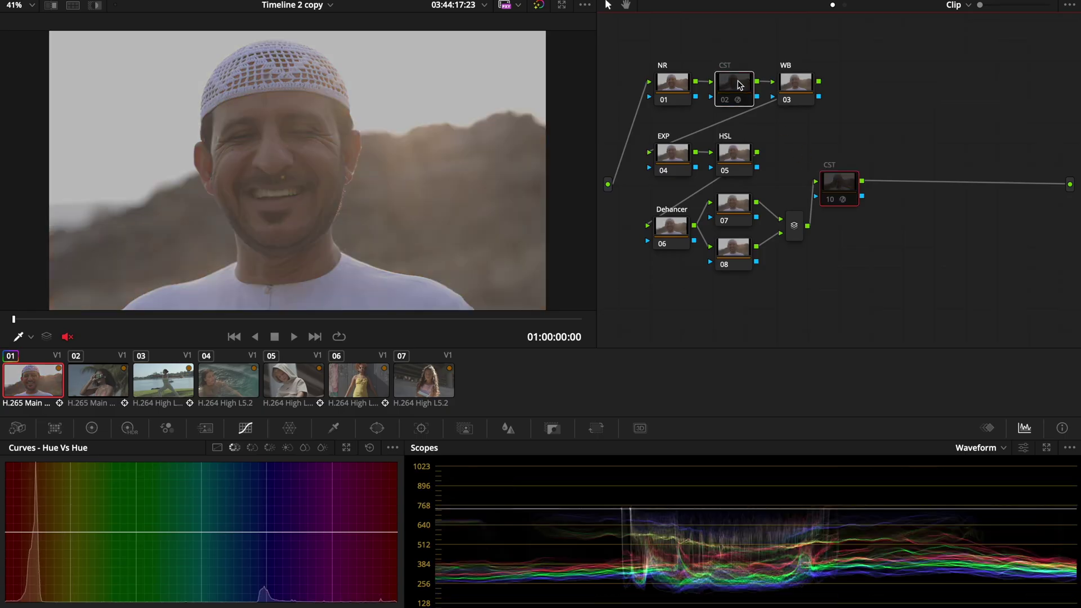
key(ctrl+d)
key(ctrl+d)
key(ctrl+z)
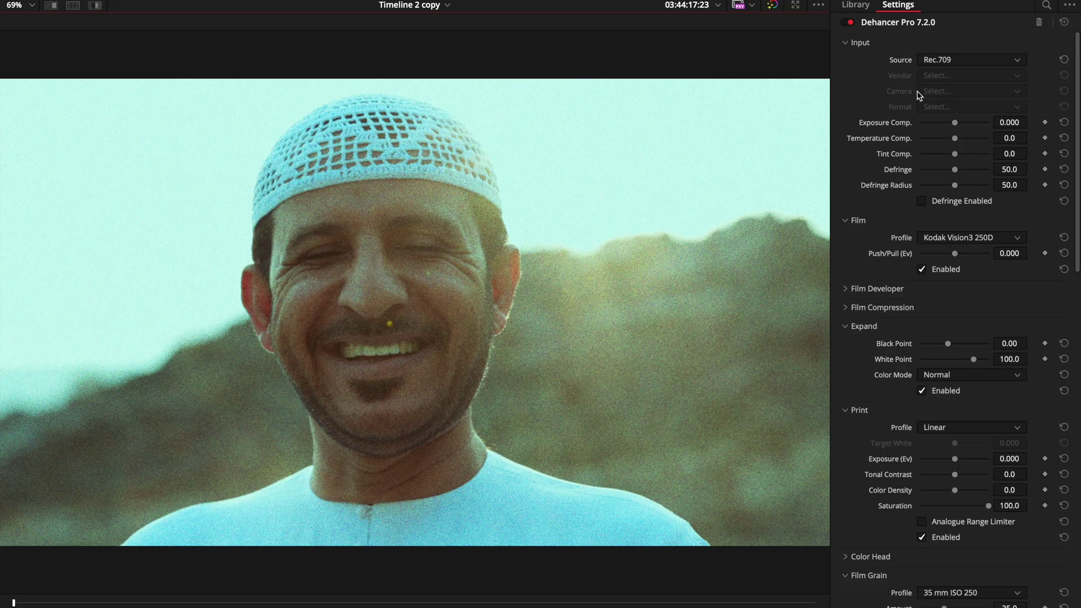
Untick Enabled for Film Grain, Print and Film in Dehancer Pro on node 06.
scroll(904, 431, down, 5)
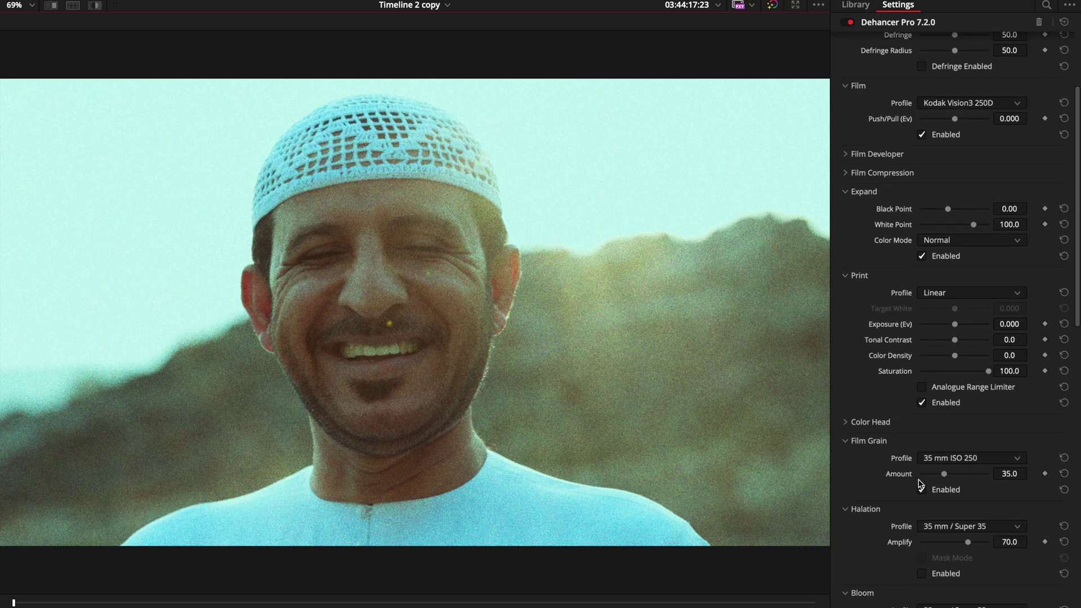
click(922, 489)
click(922, 402)
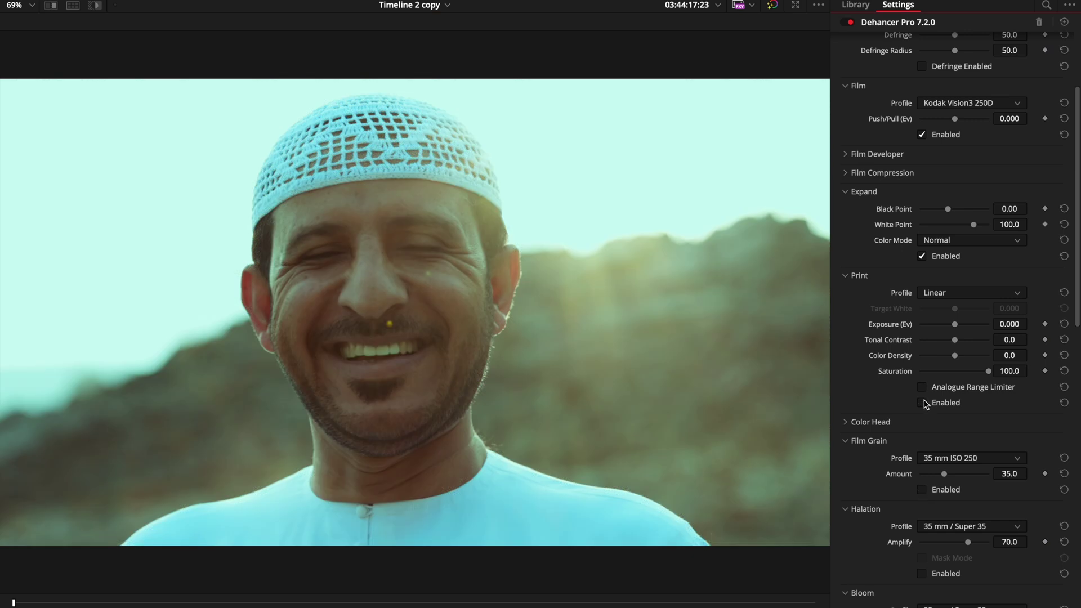
scroll(924, 403, up, 5)
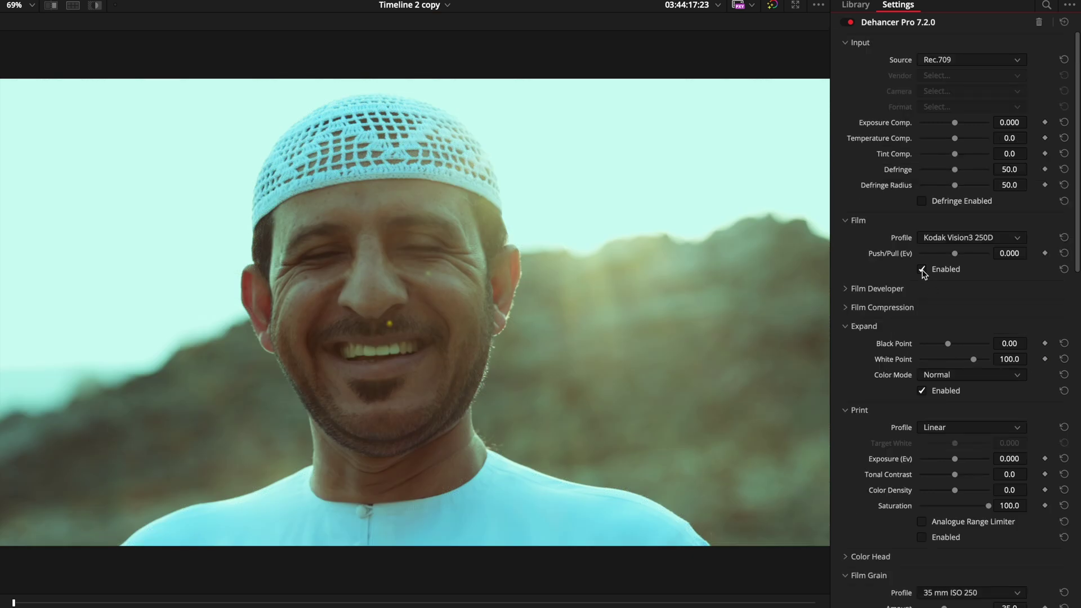
click(922, 270)
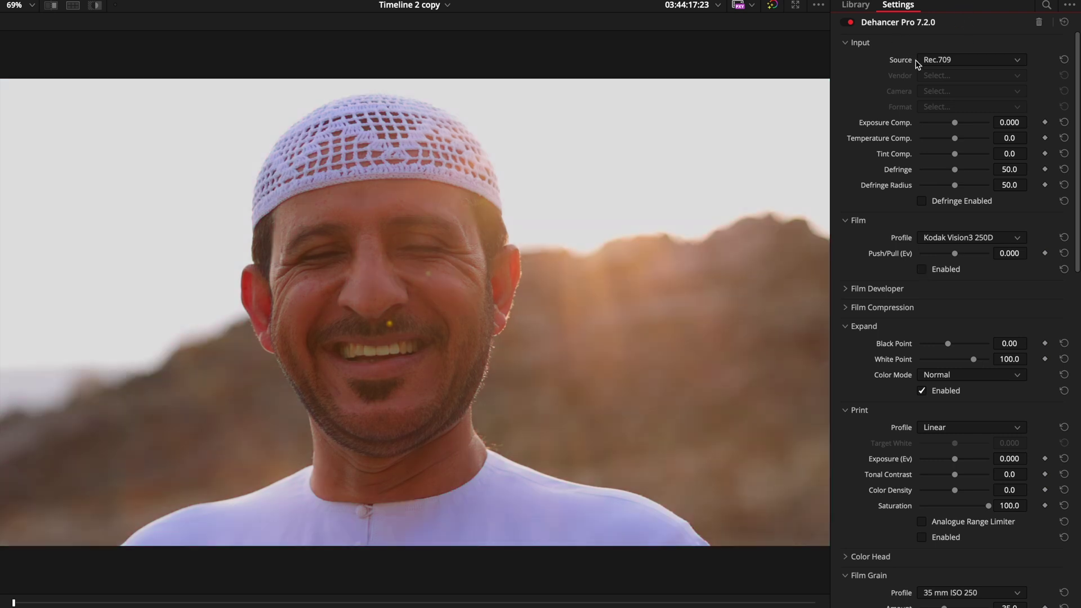
Change Dehancer Pro's Input Source from Rec.709 to DVR WG/Intermediate.
click(936, 62)
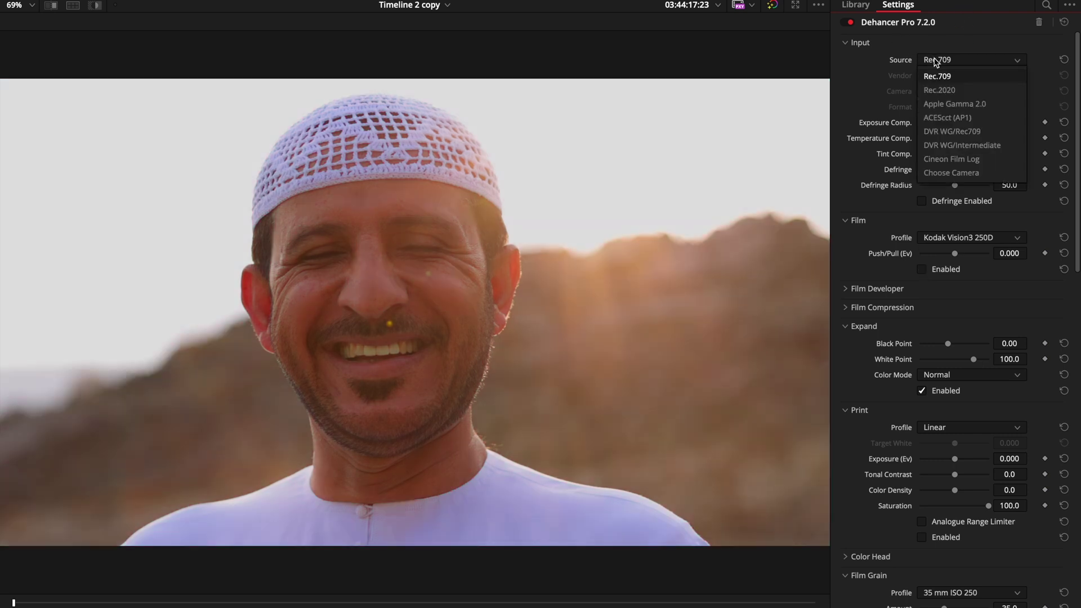
click(983, 146)
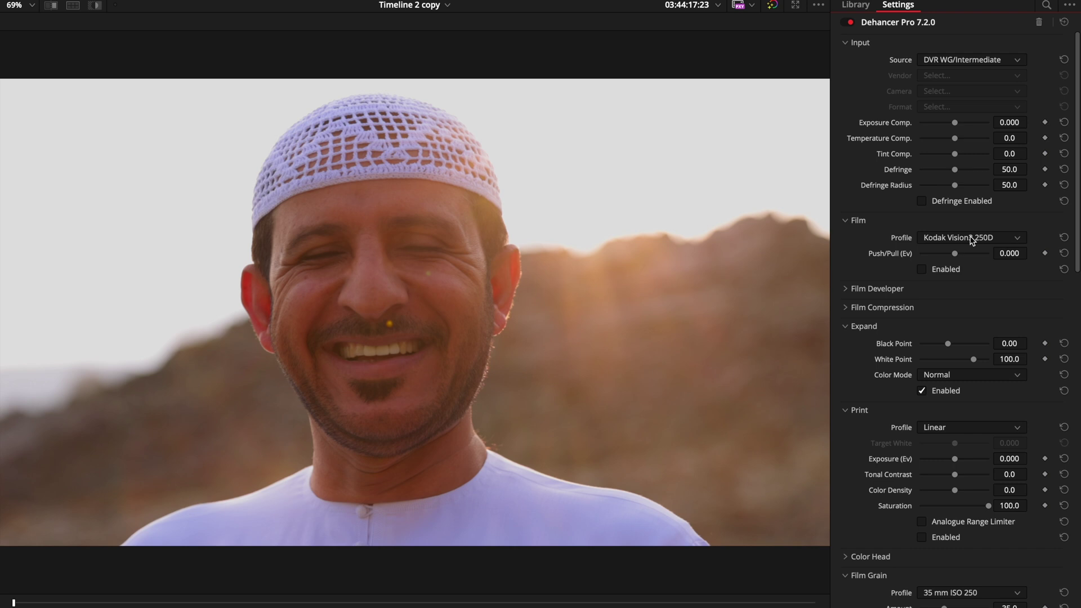
Try Kodak Supra 100, Kodak Portra 160 and Kodak Gold 200 as Dehancer film profiles.
click(973, 240)
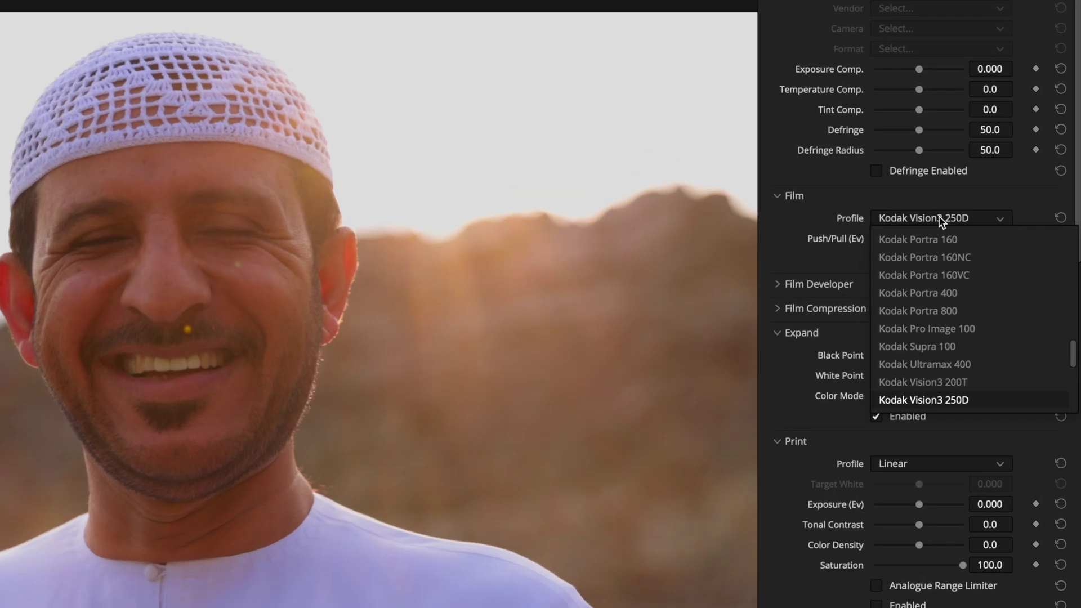
scroll(972, 247, up, 10)
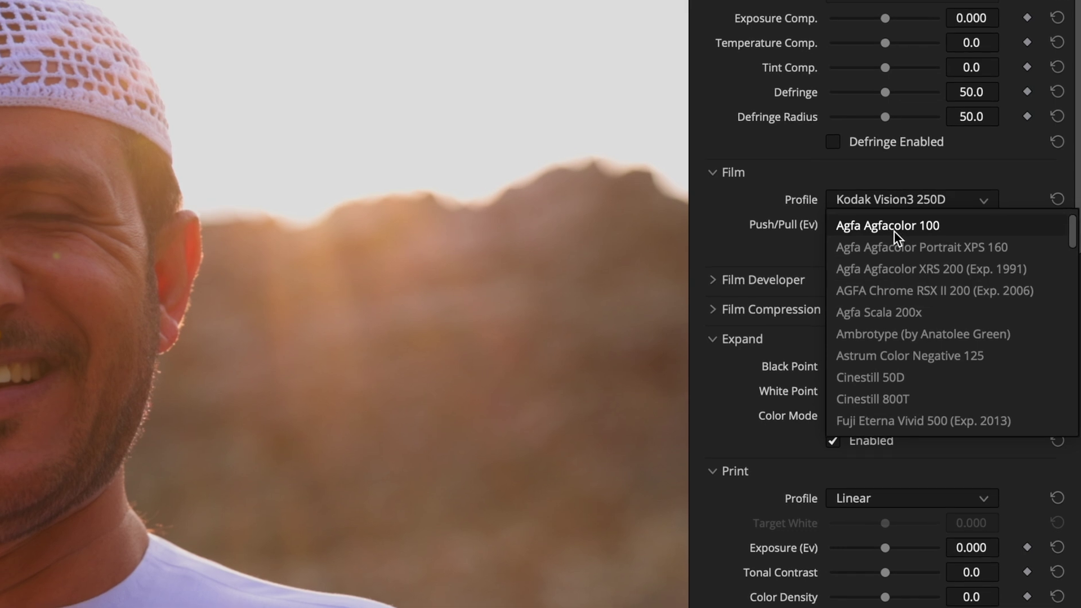
scroll(895, 231, down, 1)
scroll(881, 349, down, 5)
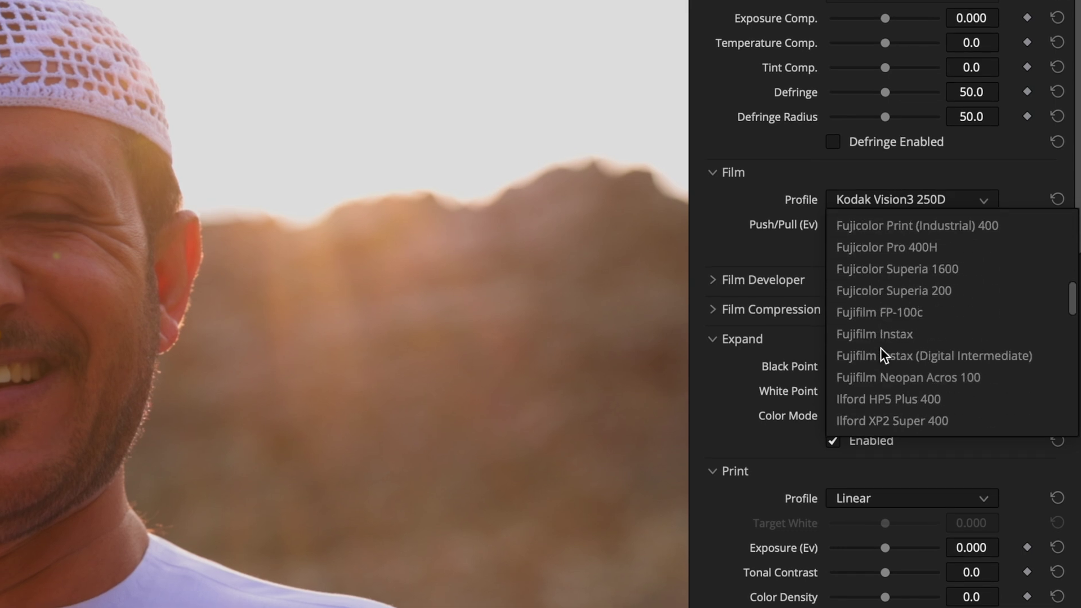
scroll(880, 347, down, 12)
scroll(895, 265, up, 2)
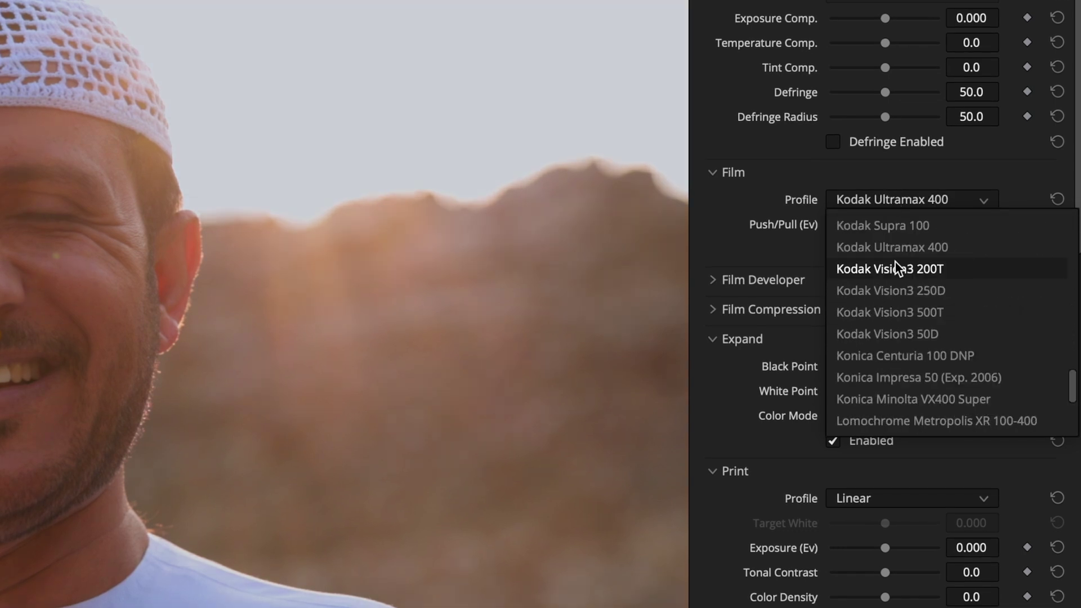
scroll(896, 265, up, 1)
click(897, 272)
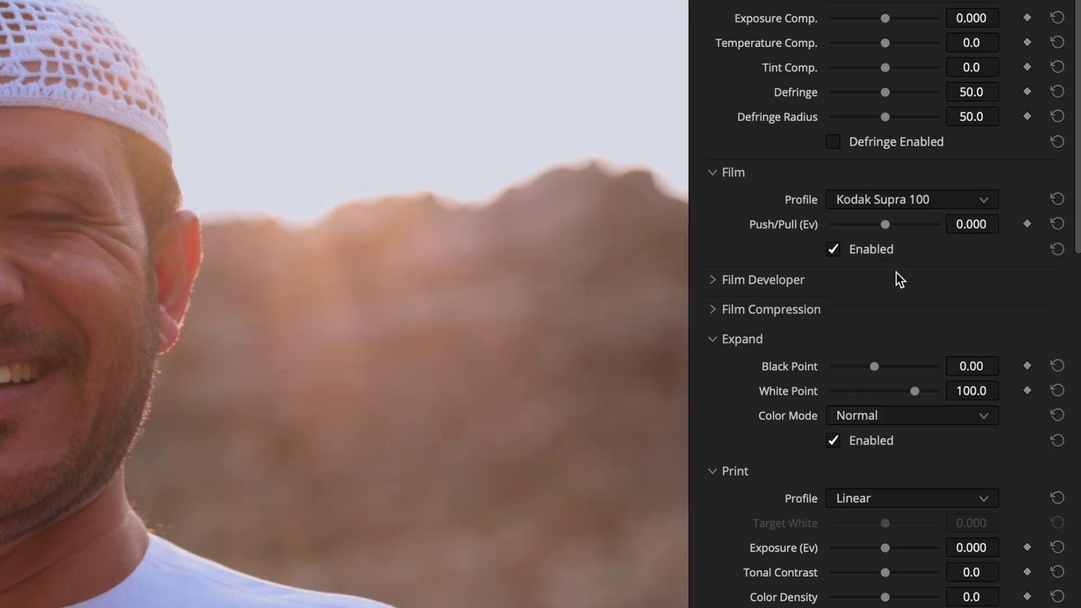
click(910, 198)
scroll(935, 332, up, 4)
click(912, 308)
click(910, 200)
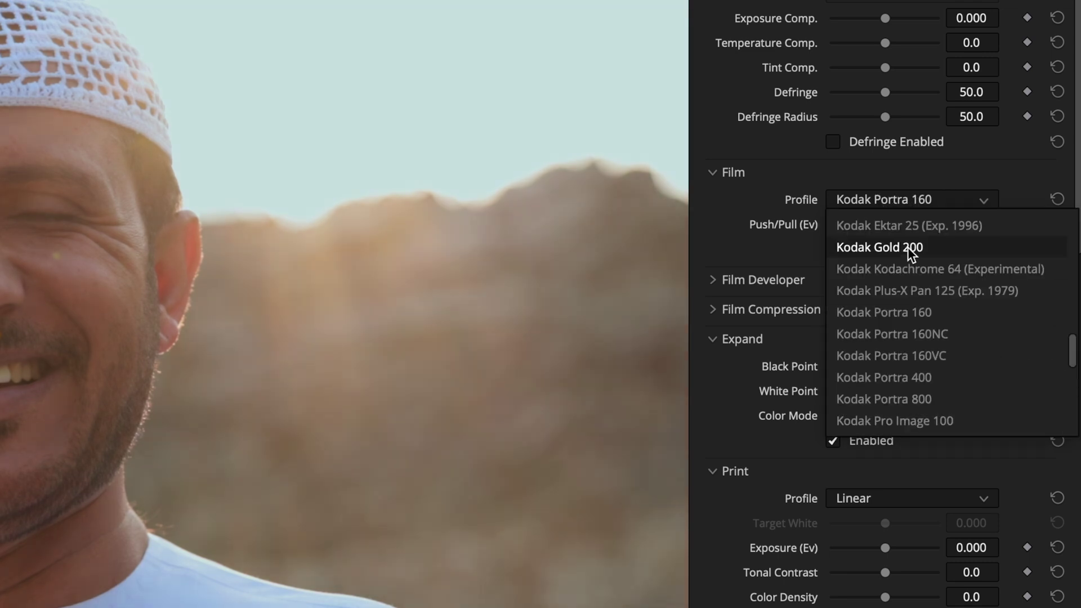
click(908, 248)
Settle on Fujicolor Natura 1600 as the Dehancer film profile.
click(911, 200)
scroll(901, 262, up, 3)
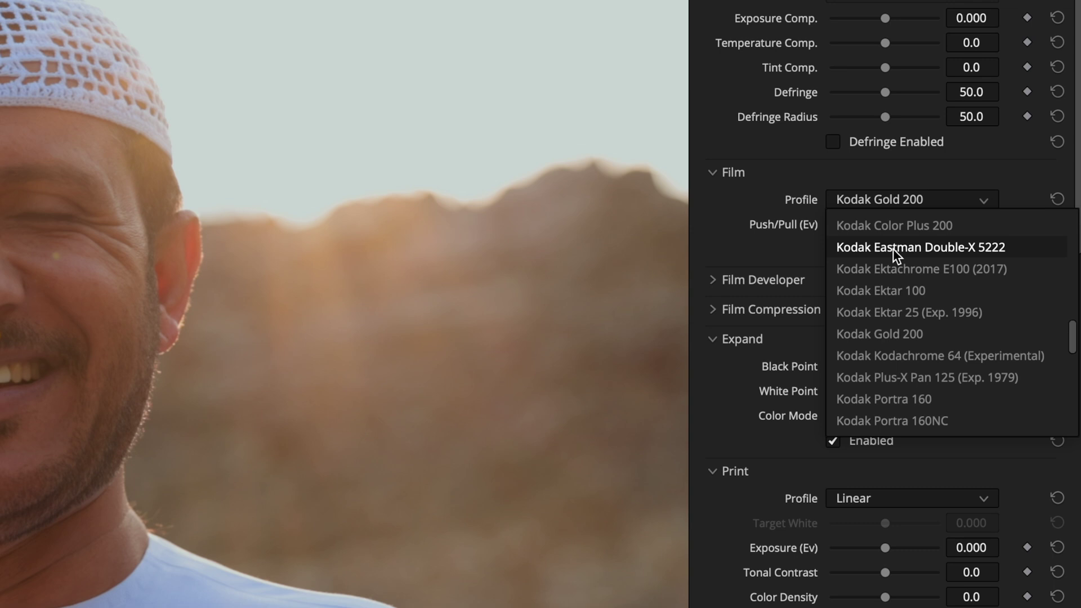
scroll(893, 248, up, 2)
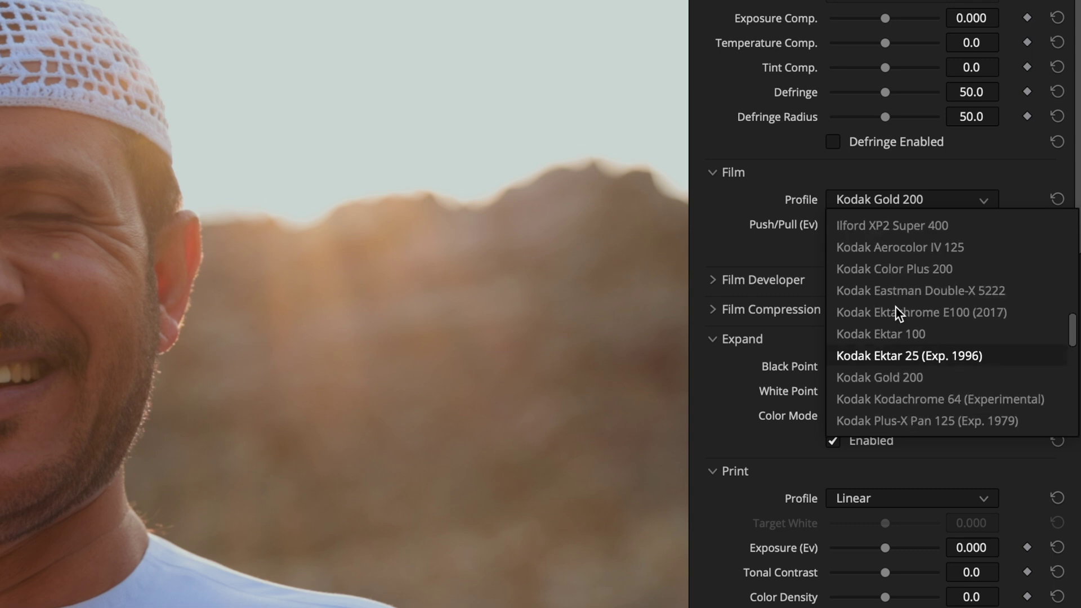
scroll(895, 307, down, 1)
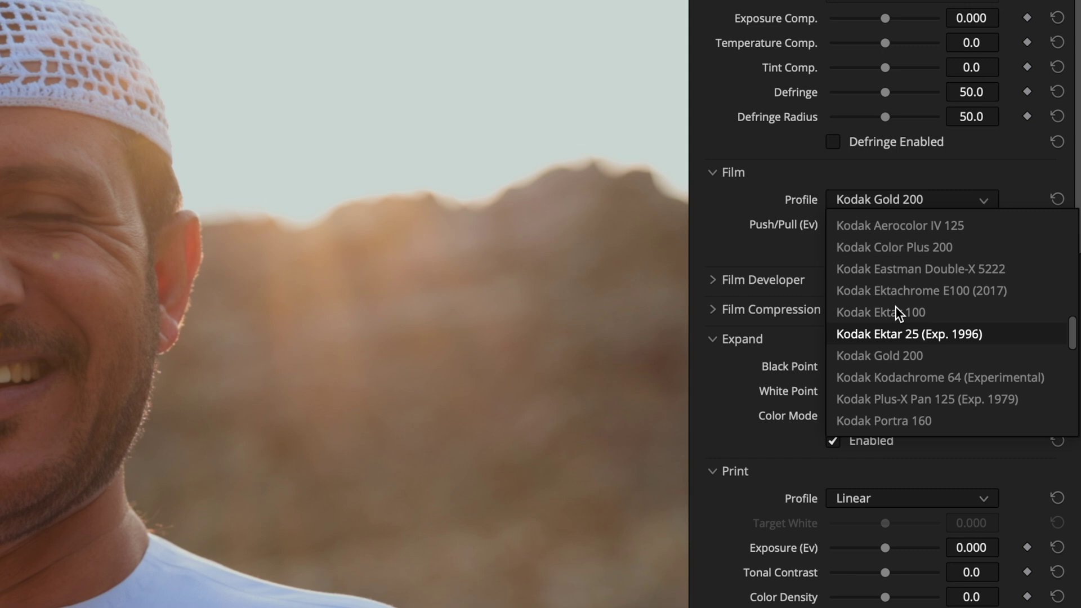
scroll(896, 307, up, 10)
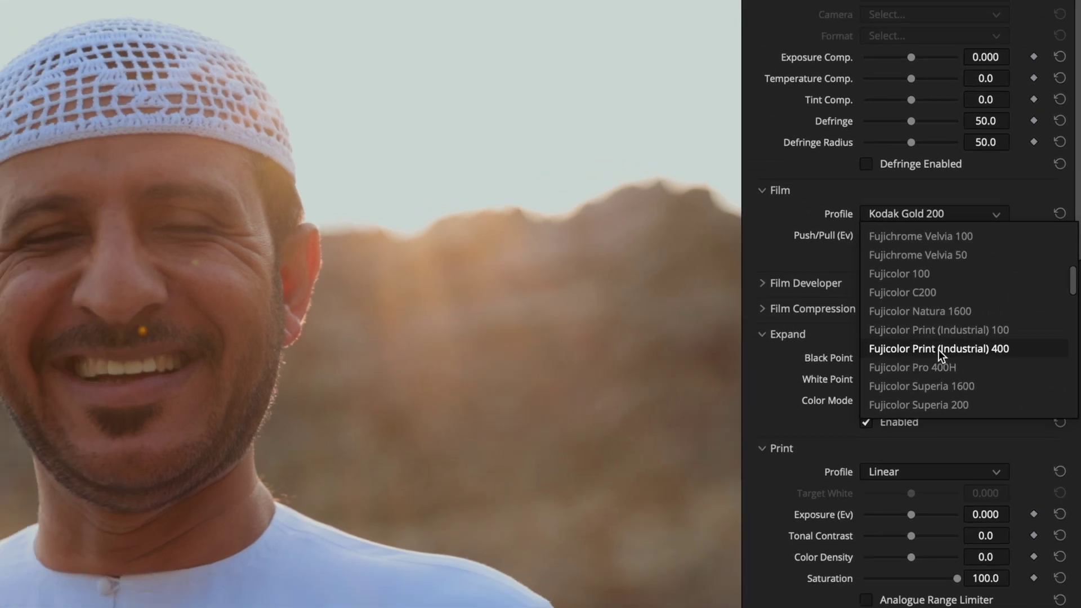
scroll(908, 340, up, 1)
click(969, 324)
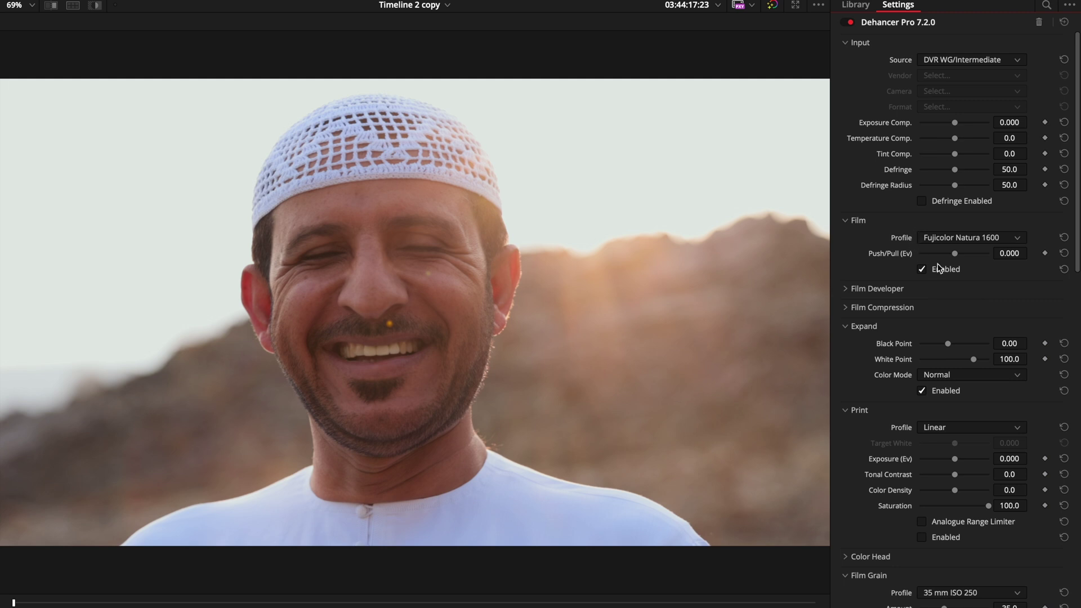
Set the print profile to Kodak 2383 Print Film and restore the full Color page layout.
click(946, 428)
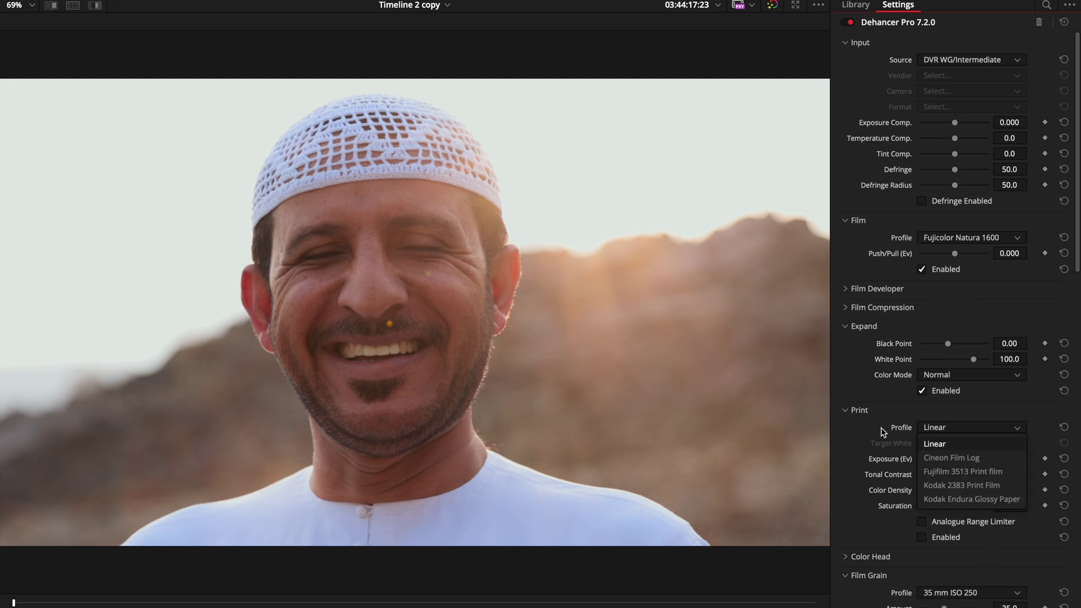
click(955, 486)
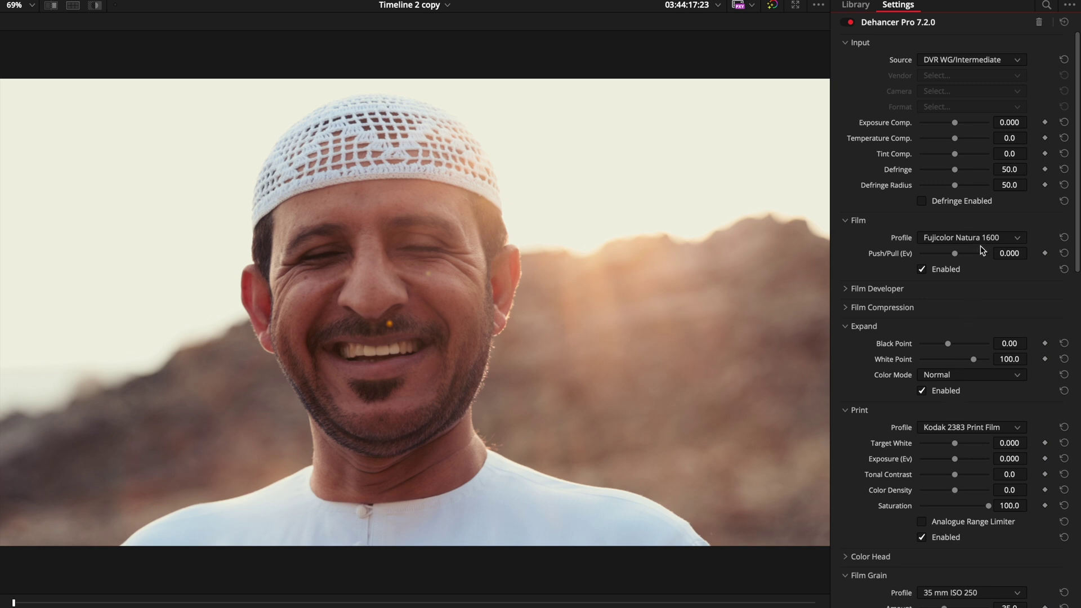
key(alt+f)
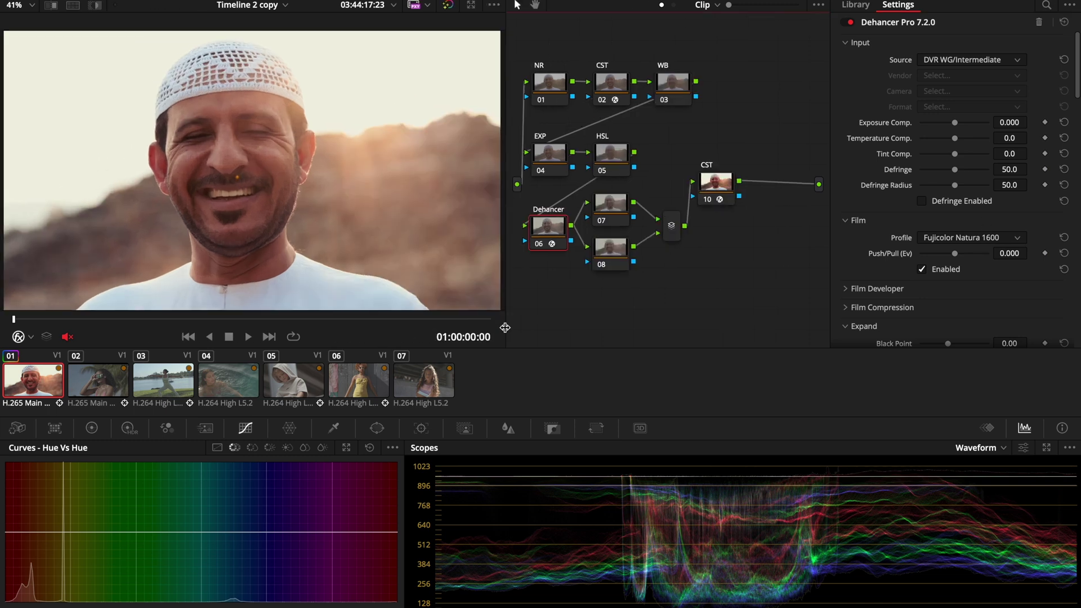
Raise Dehancer Expand Black Point to 8.90 and White Point to 104.3.
drag(505, 328, 591, 326)
scroll(973, 259, down, 4)
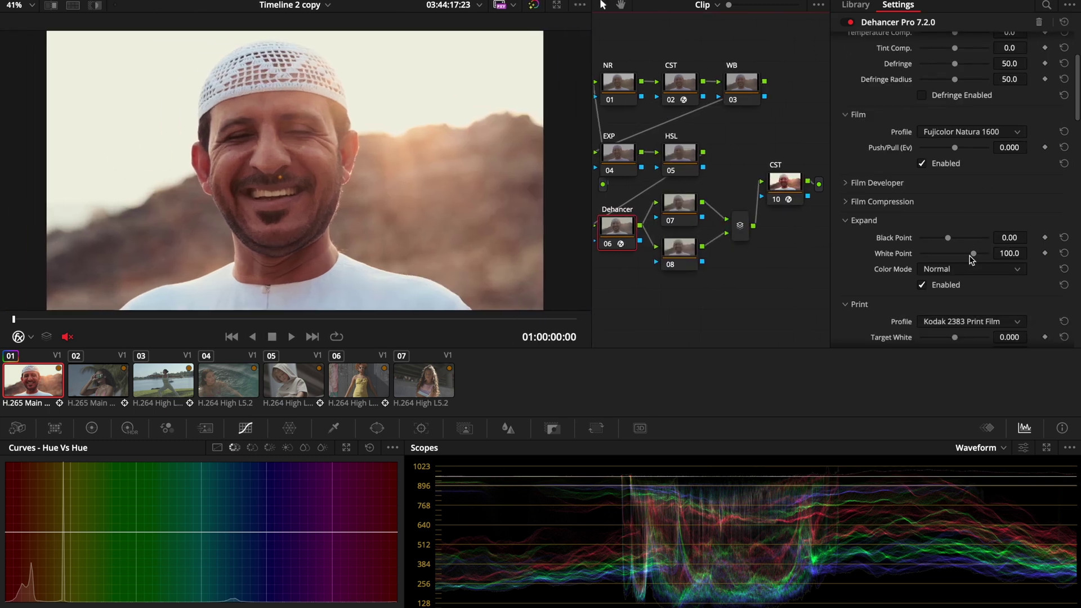
drag(949, 239, 977, 257)
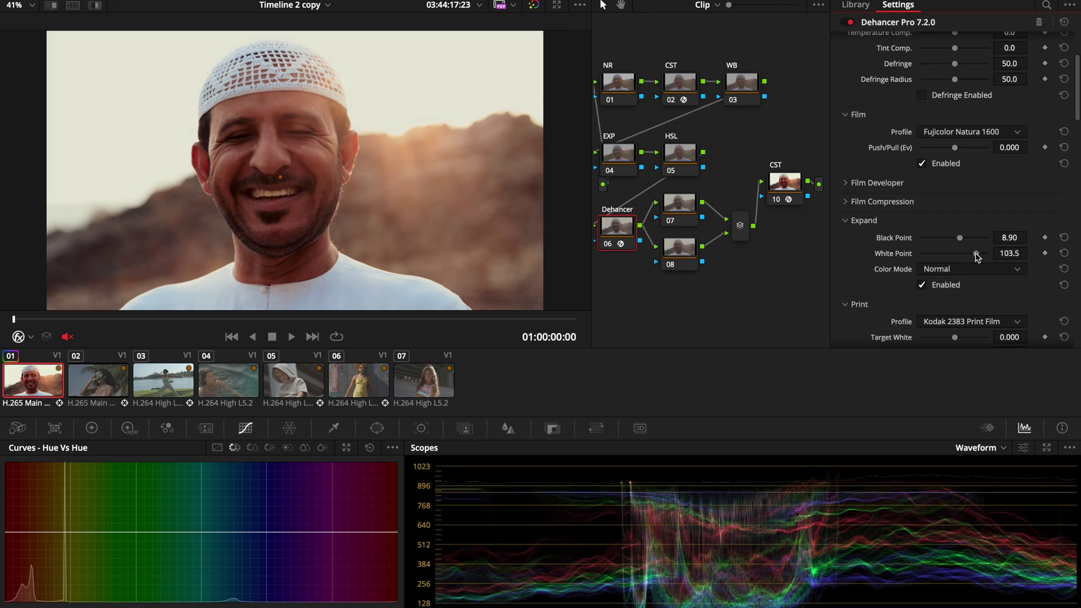
scroll(980, 192, up, 2)
Enable Film Developer and raise its Color Boost to 37.6.
click(946, 206)
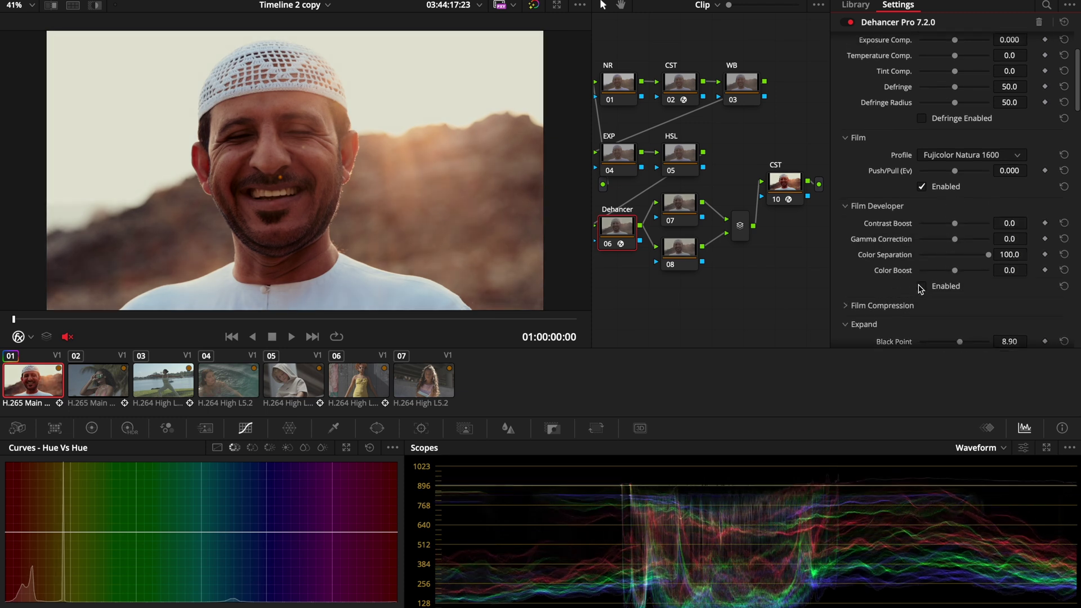
click(922, 287)
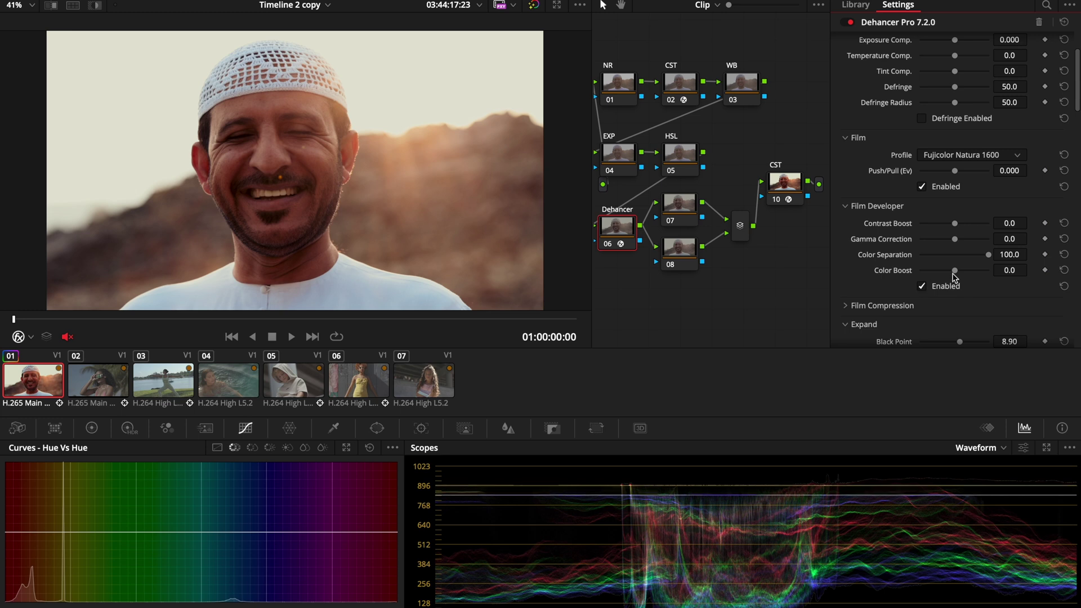
drag(955, 272, 964, 275)
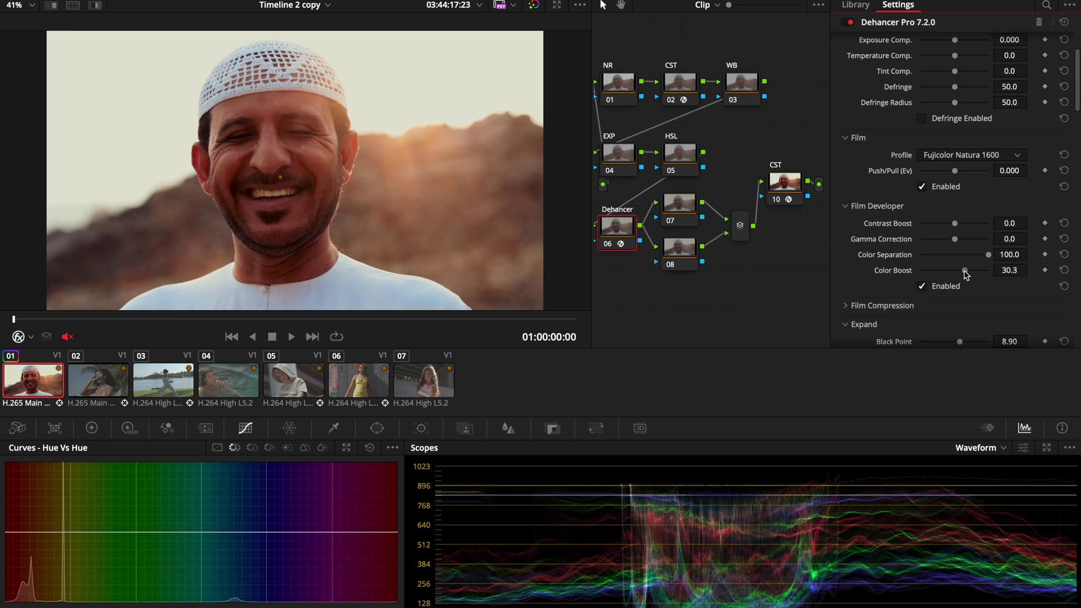
drag(967, 273, 968, 274)
scroll(980, 290, down, 5)
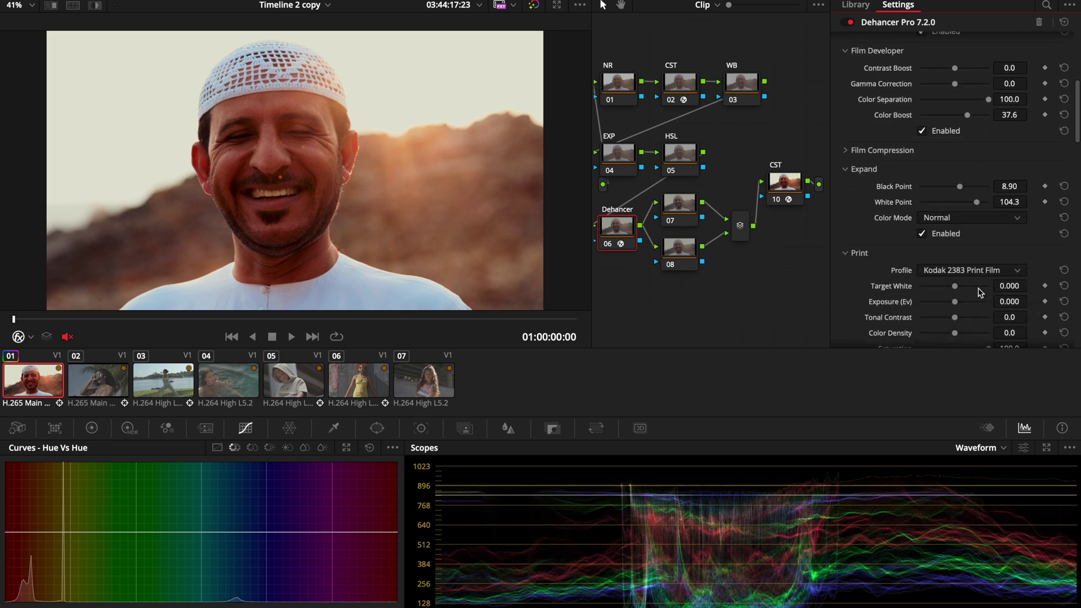
scroll(981, 292, down, 4)
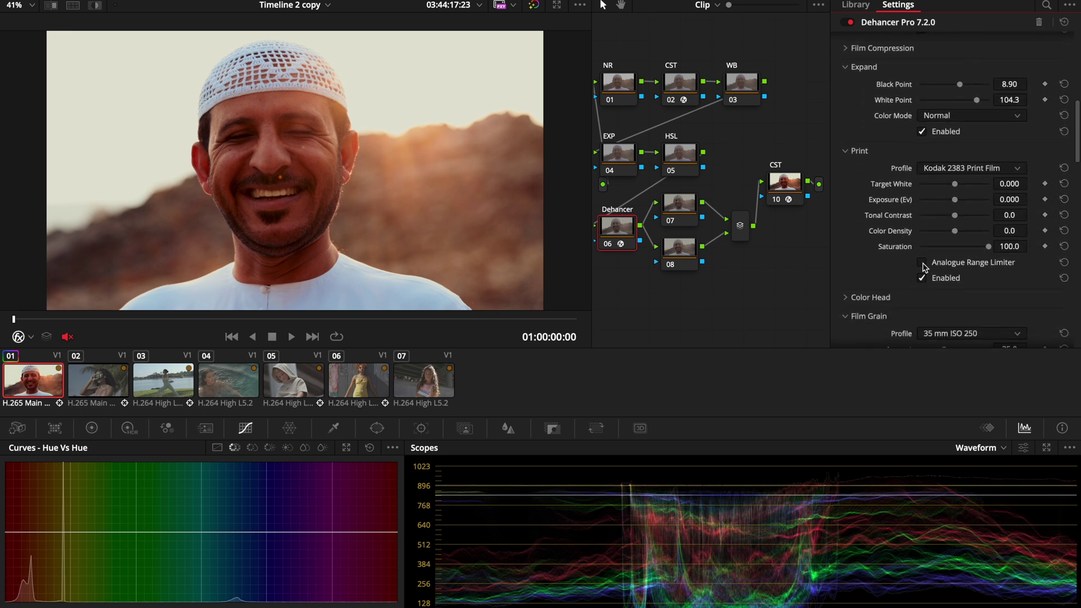
Turn on Dehancer's Analogue Range Limiter and set Target White to -0.202.
click(922, 263)
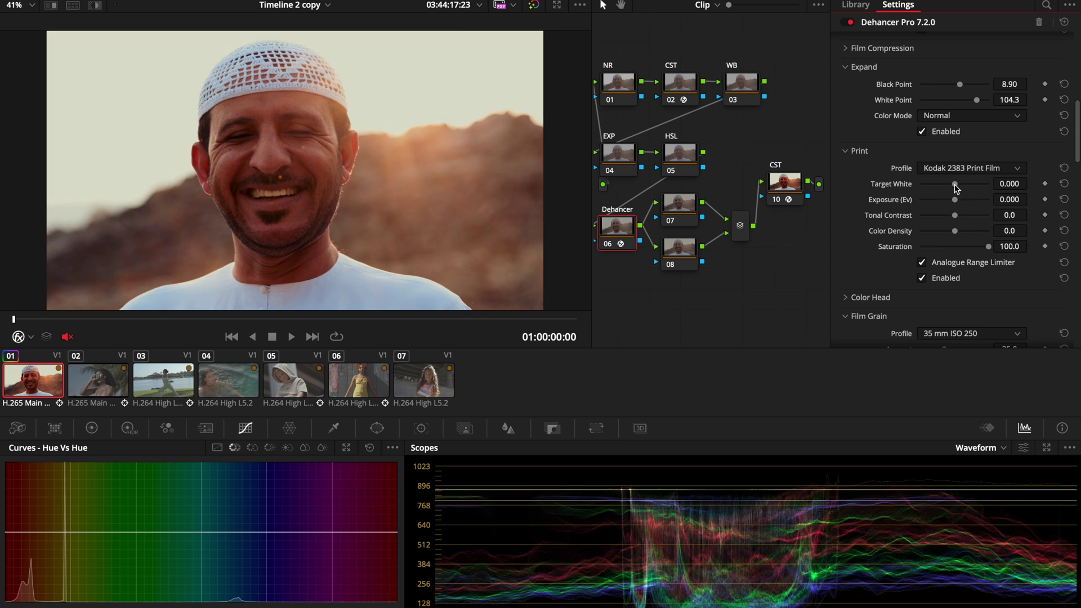
drag(955, 184, 950, 184)
scroll(960, 241, down, 4)
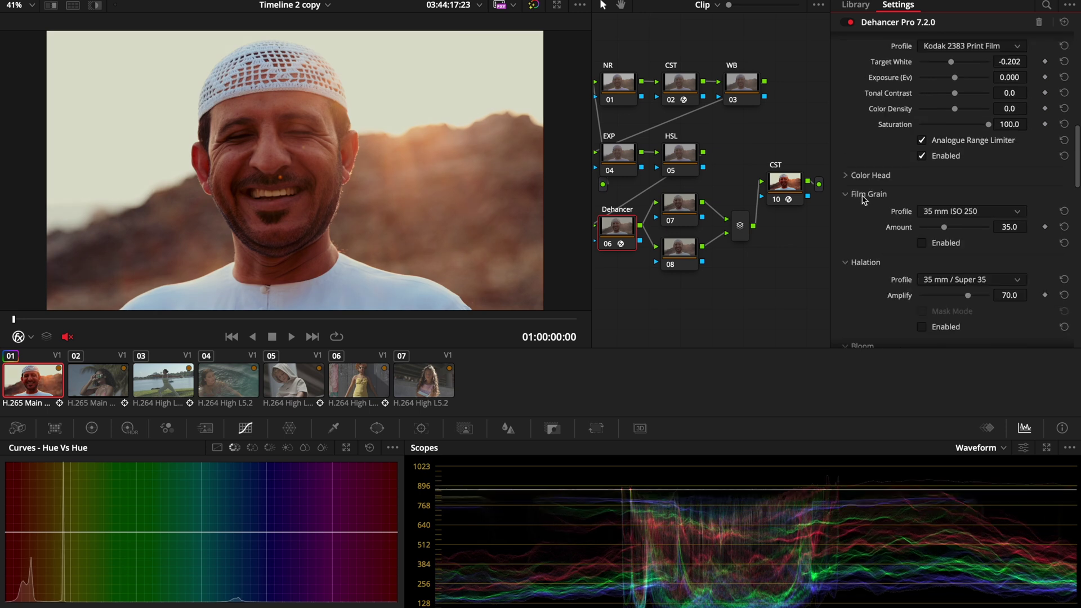
Enable Film Grain with the 35 mm ISO 50 profile at Amount 8.0.
click(922, 243)
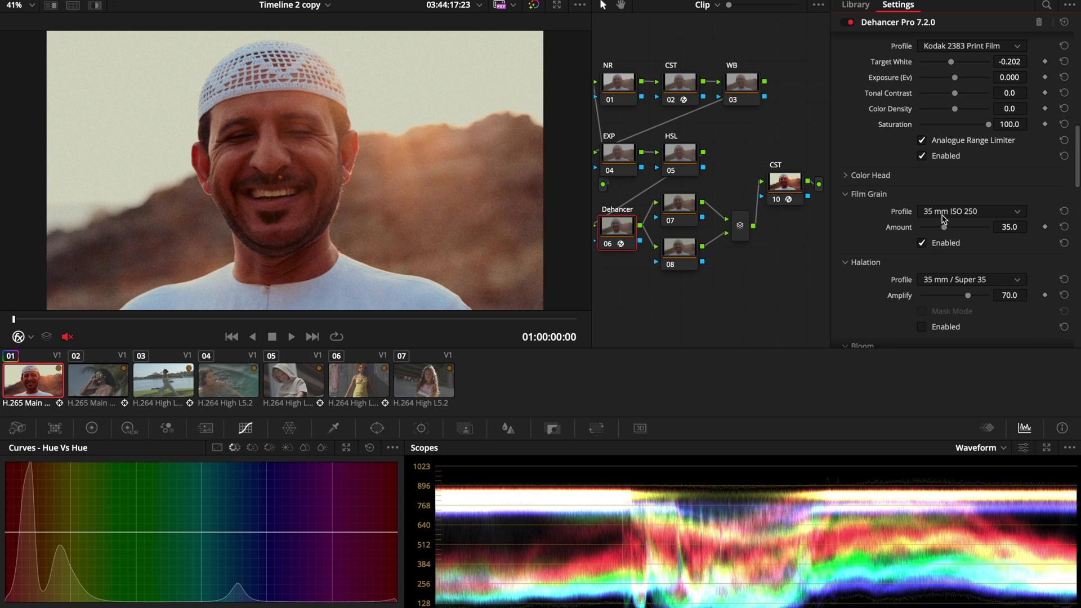
click(944, 217)
click(956, 326)
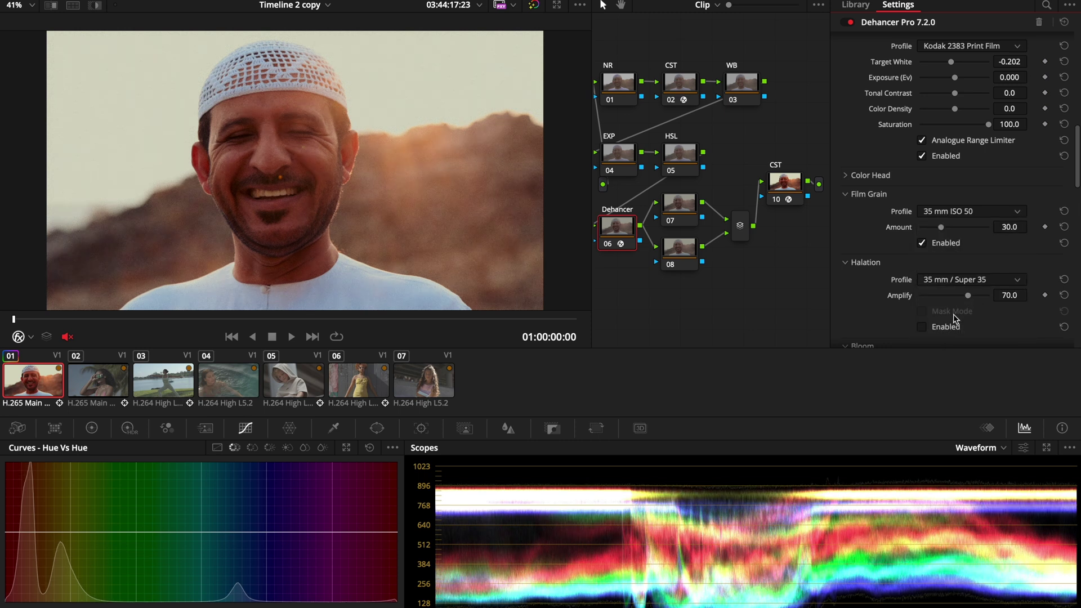
click(985, 215)
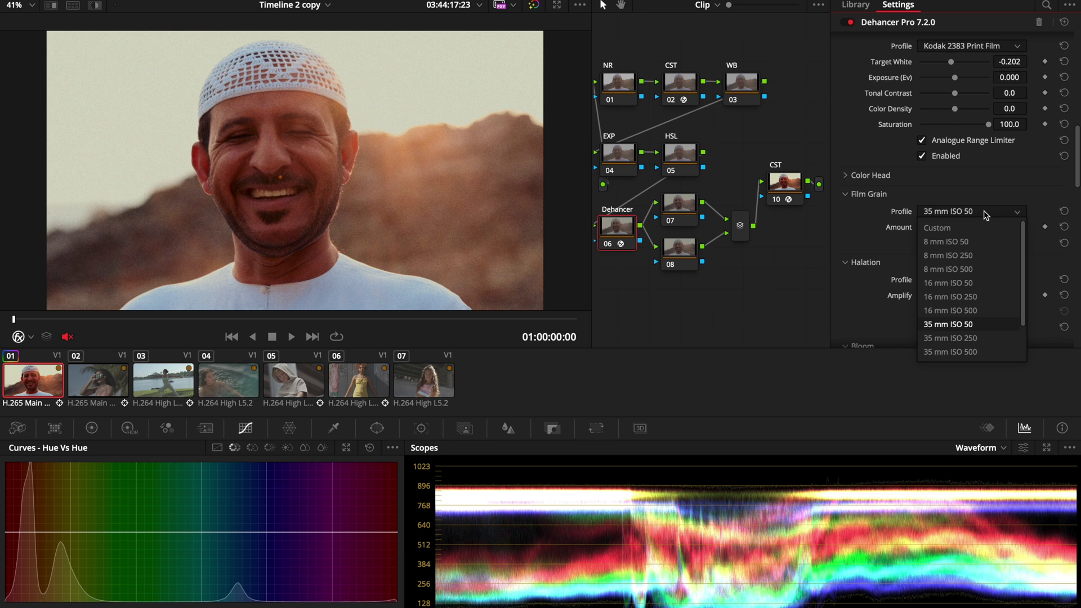
click(869, 232)
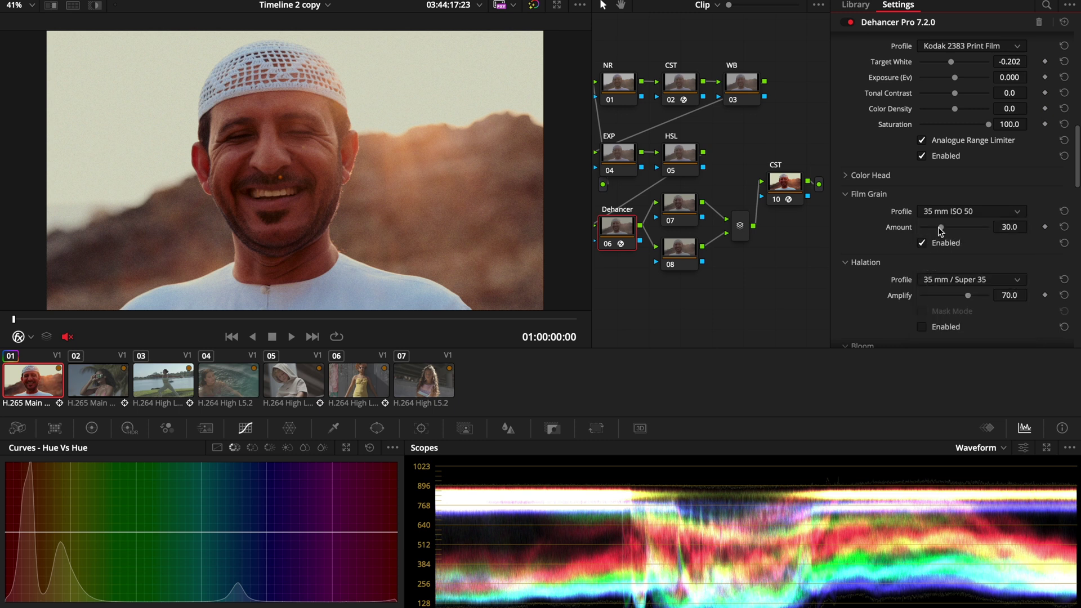
drag(941, 231, 927, 233)
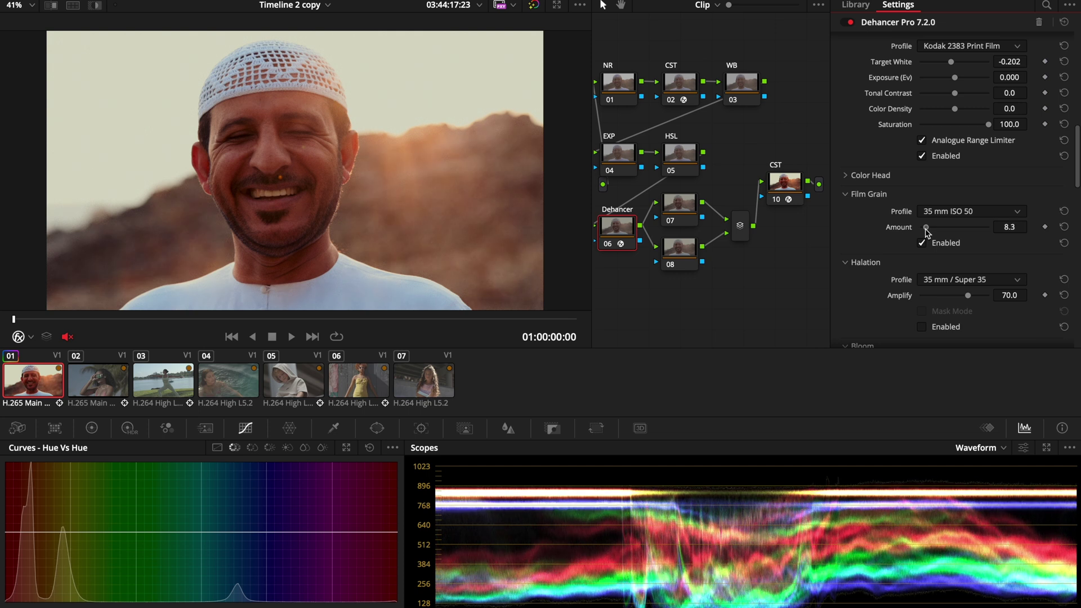
drag(993, 226, 994, 226)
scroll(867, 279, down, 4)
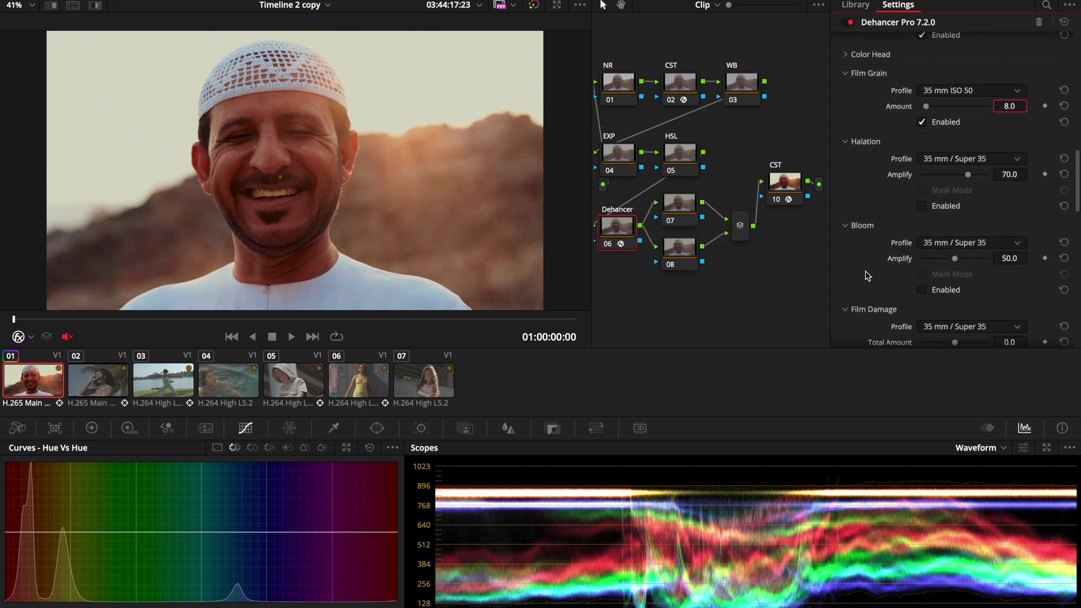
Enable Bloom and Halation, set Temperature Comp. -13.8 and Contrast Boost 22.9, and scrub to preview.
click(923, 286)
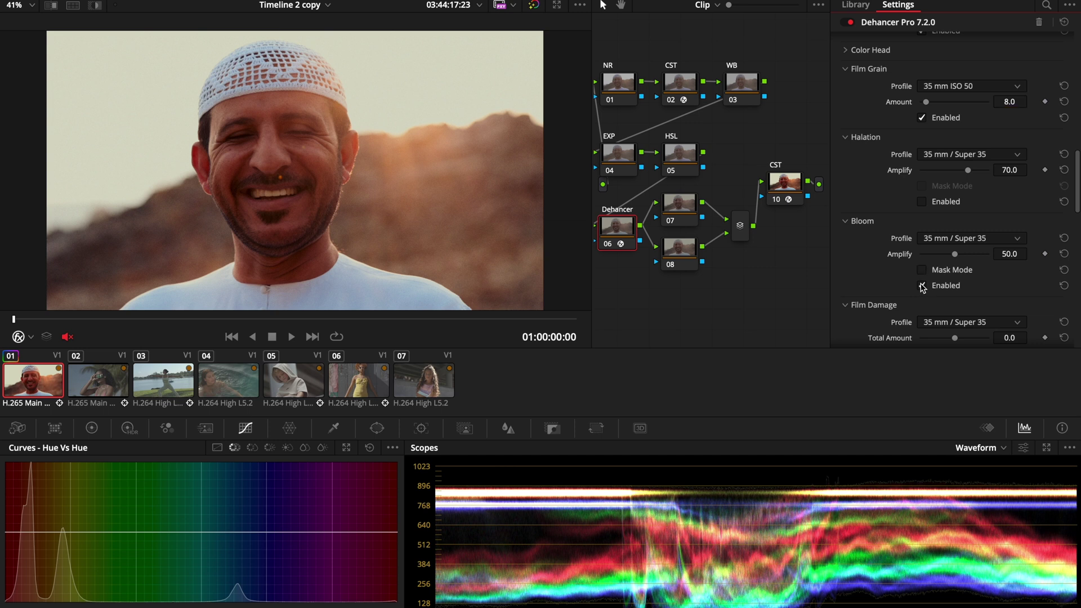
click(924, 203)
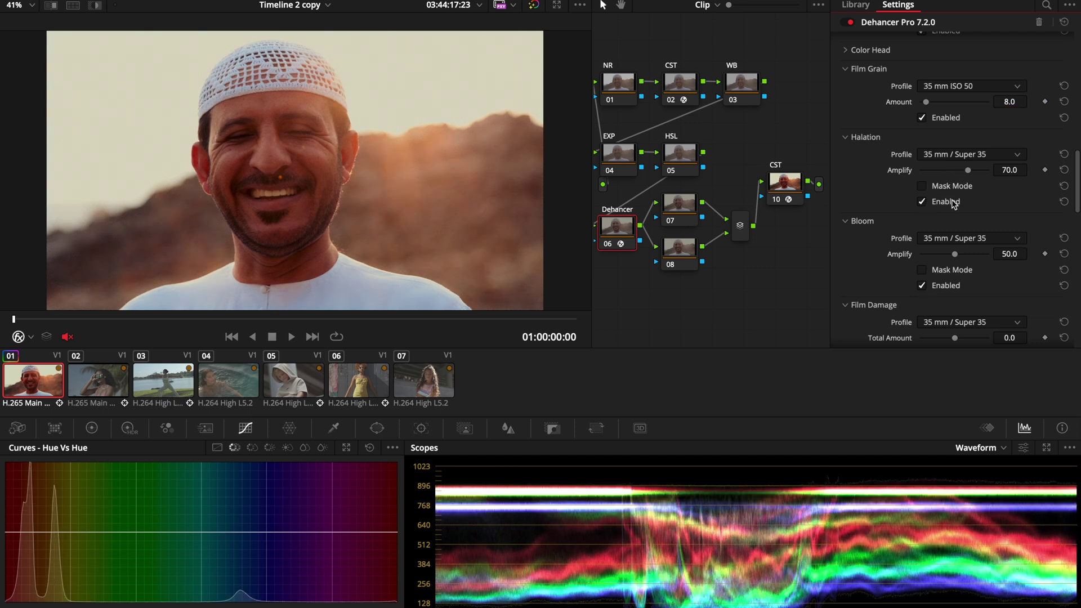
scroll(955, 204, up, 15)
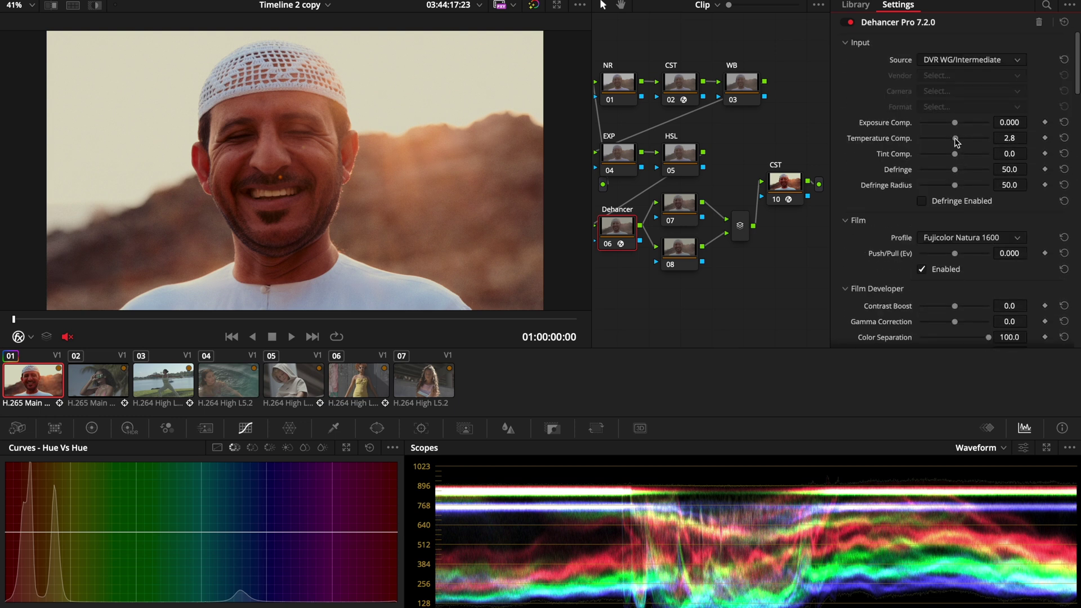
drag(957, 143, 951, 140)
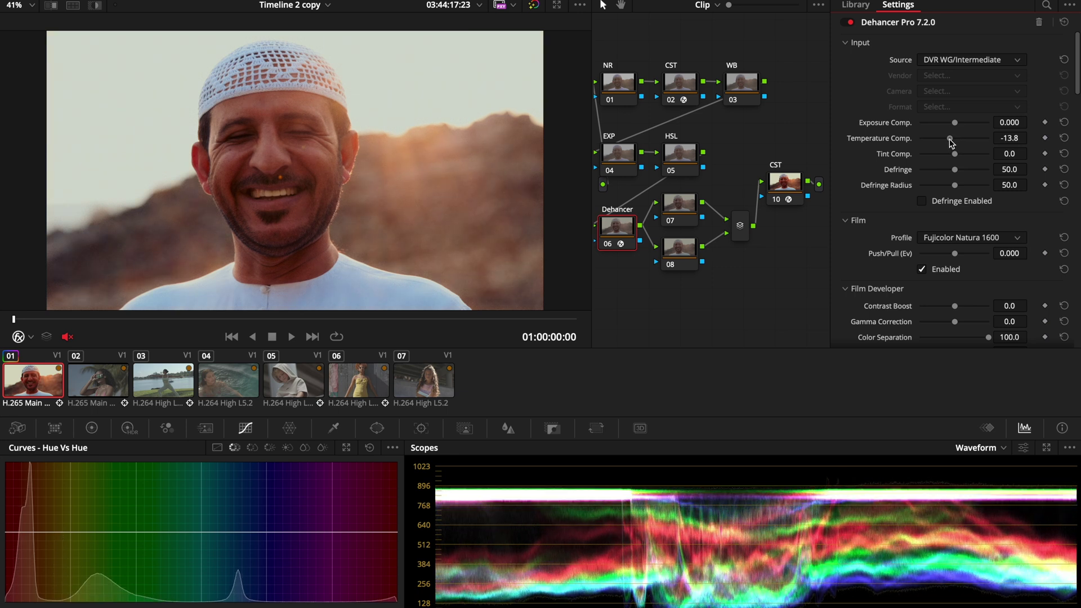
scroll(950, 142, down, 4)
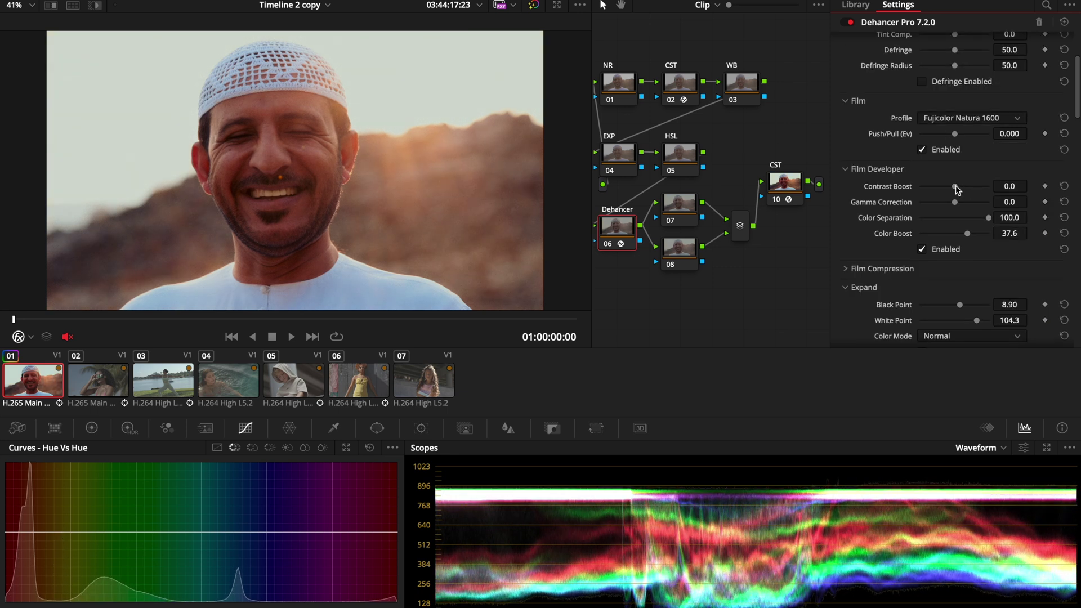
drag(955, 187, 962, 187)
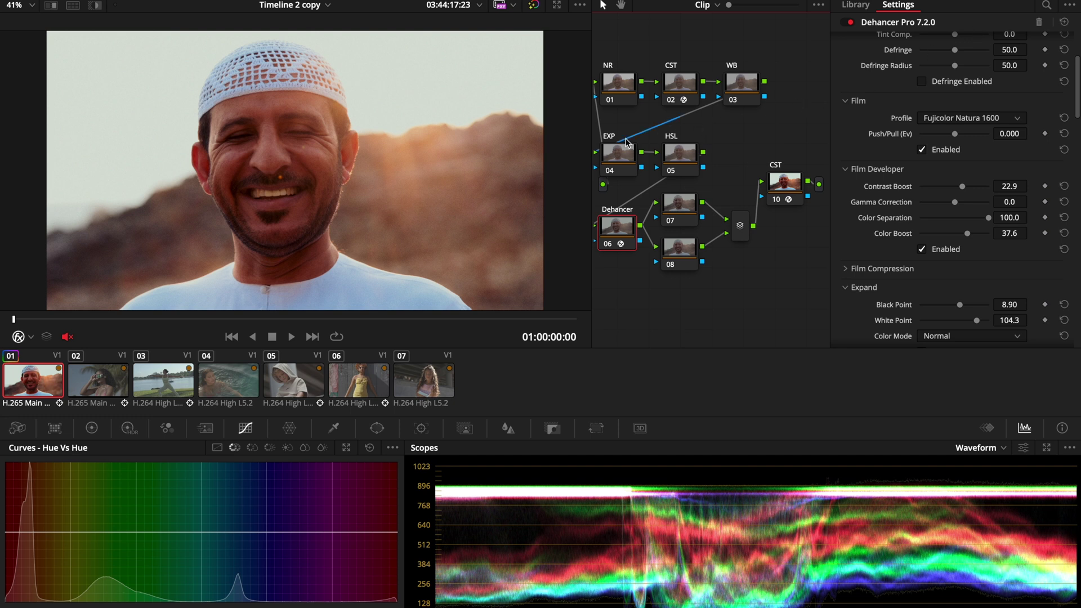
click(600, 136)
drag(17, 319, 373, 319)
Grab clip 01's grade as still 1.1.1, then load clip 02 with the woman holding a camera.
click(898, 5)
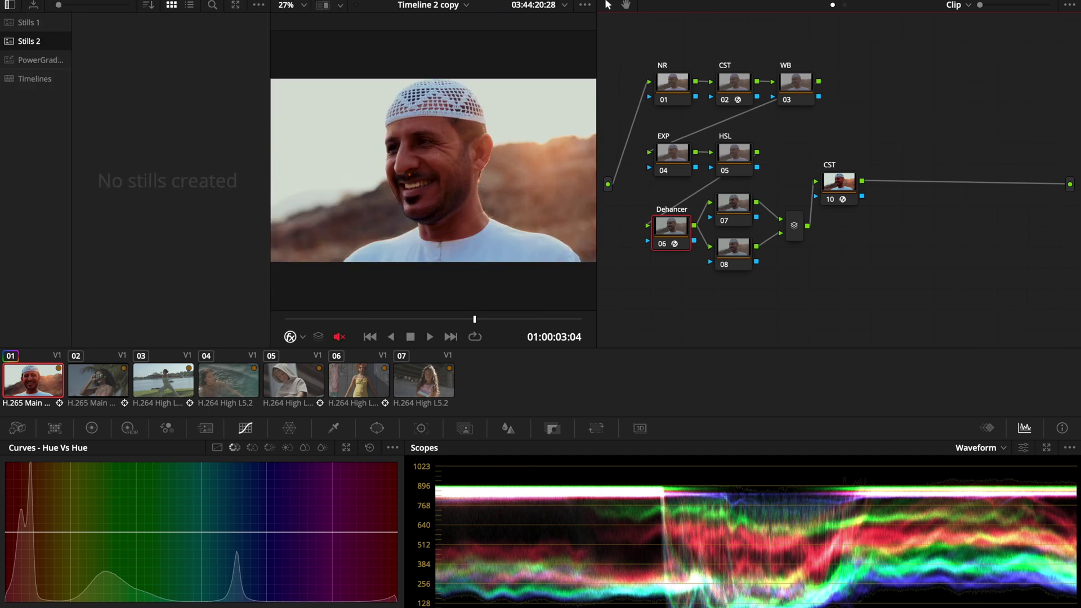
right_click(322, 111)
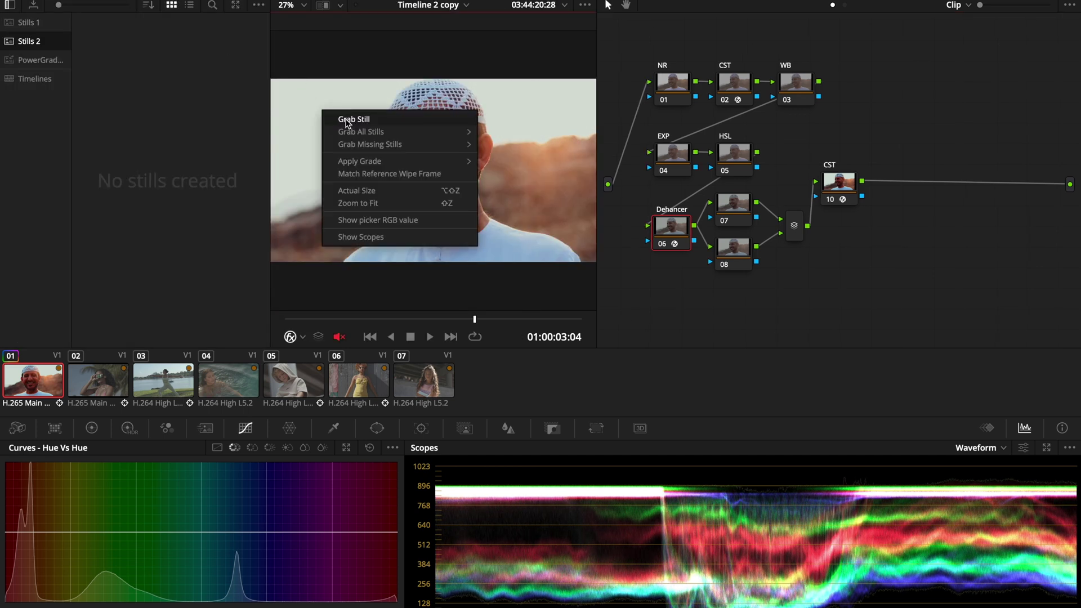
click(346, 116)
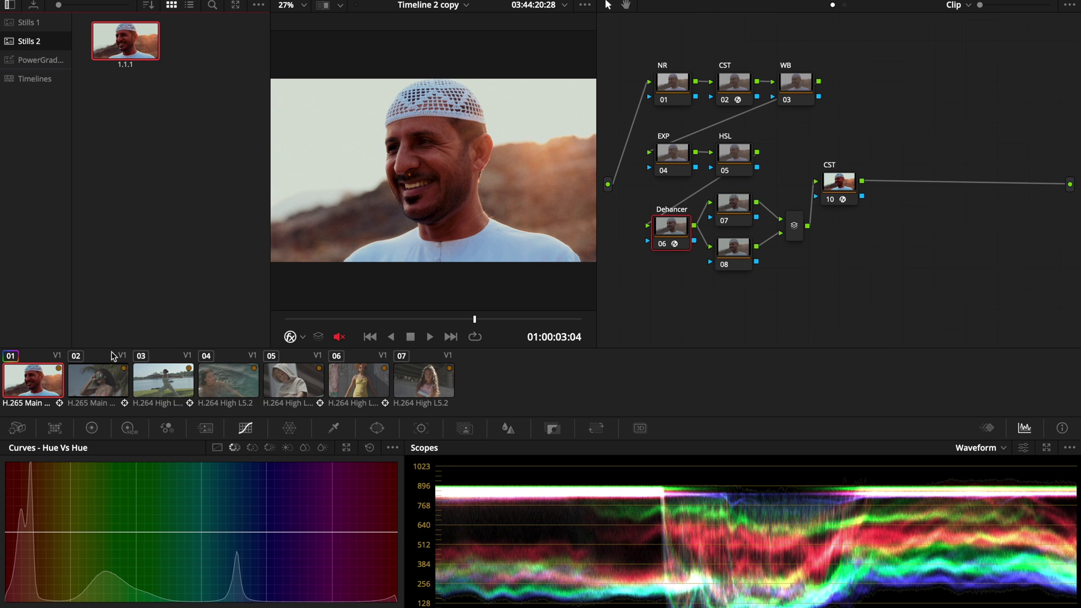
click(98, 386)
Apply still 1.1.1's grade to clip 02, reset its Dehancer settings and disable that node.
right_click(137, 48)
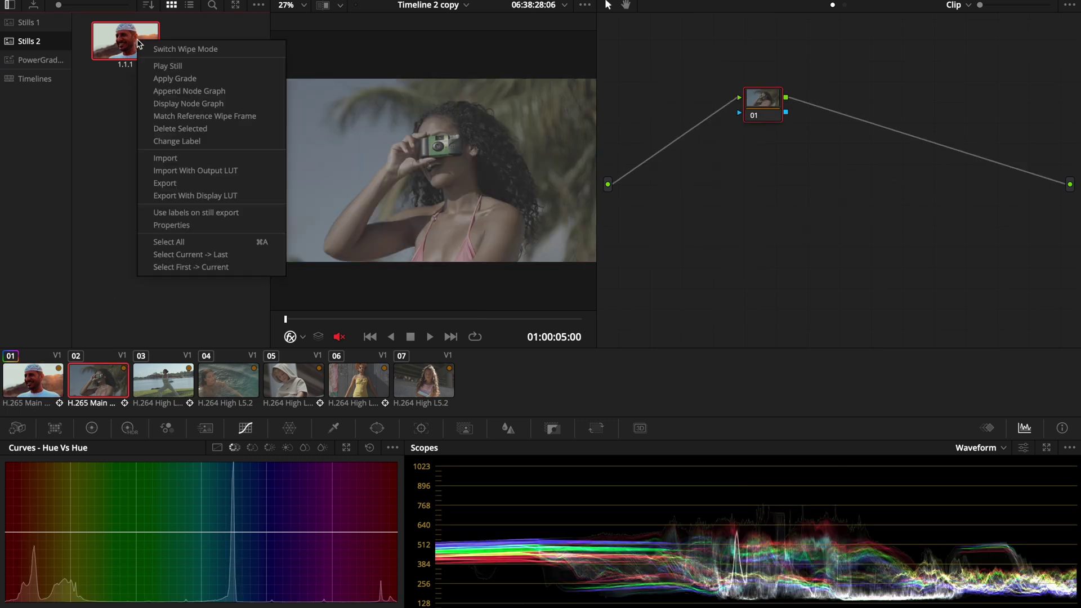
click(168, 79)
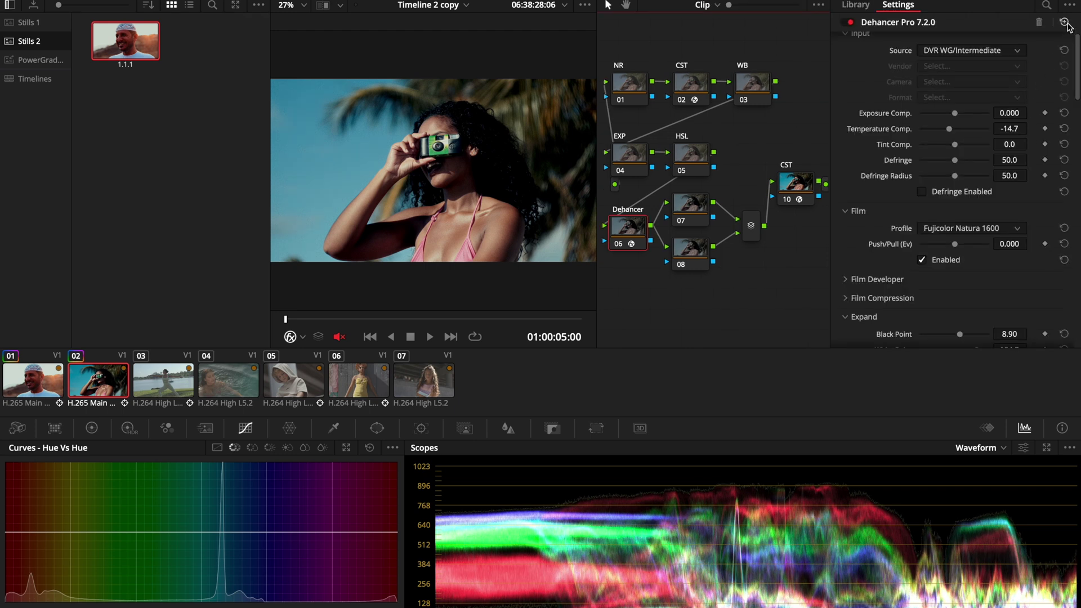
click(1066, 22)
key(ctrl+d)
click(693, 82)
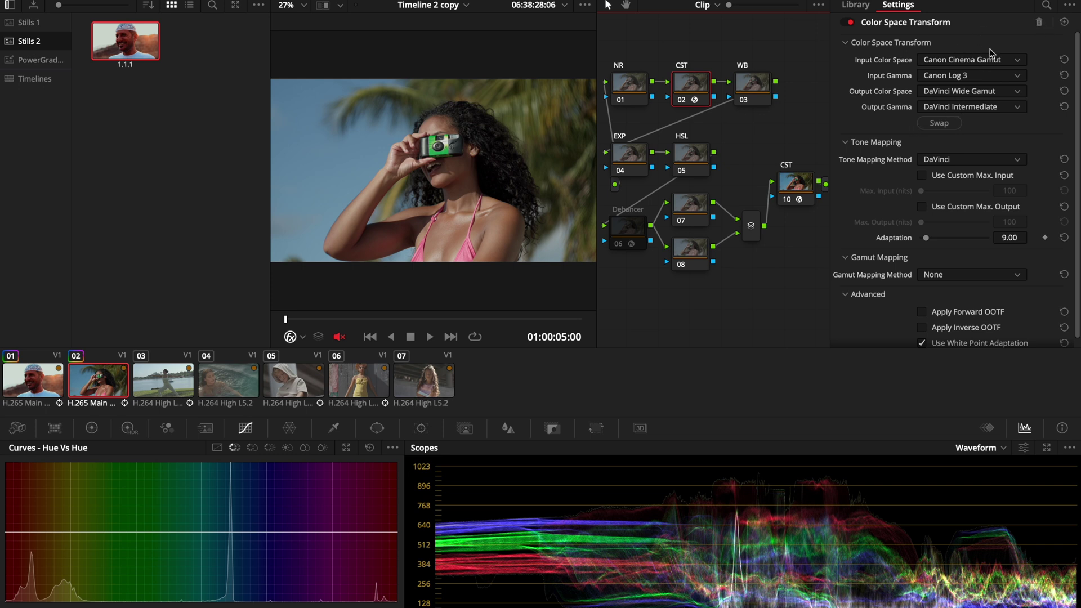
click(630, 230)
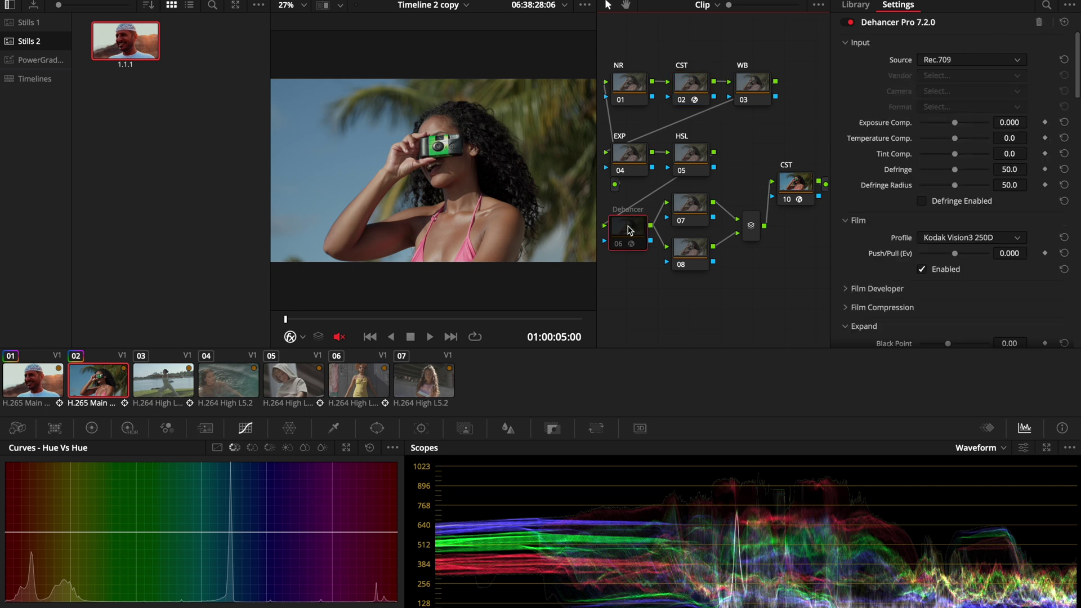
Re-enable Dehancer with DVR WG/Intermediate as the input source and Film Grain turned off.
key(ctrl+d)
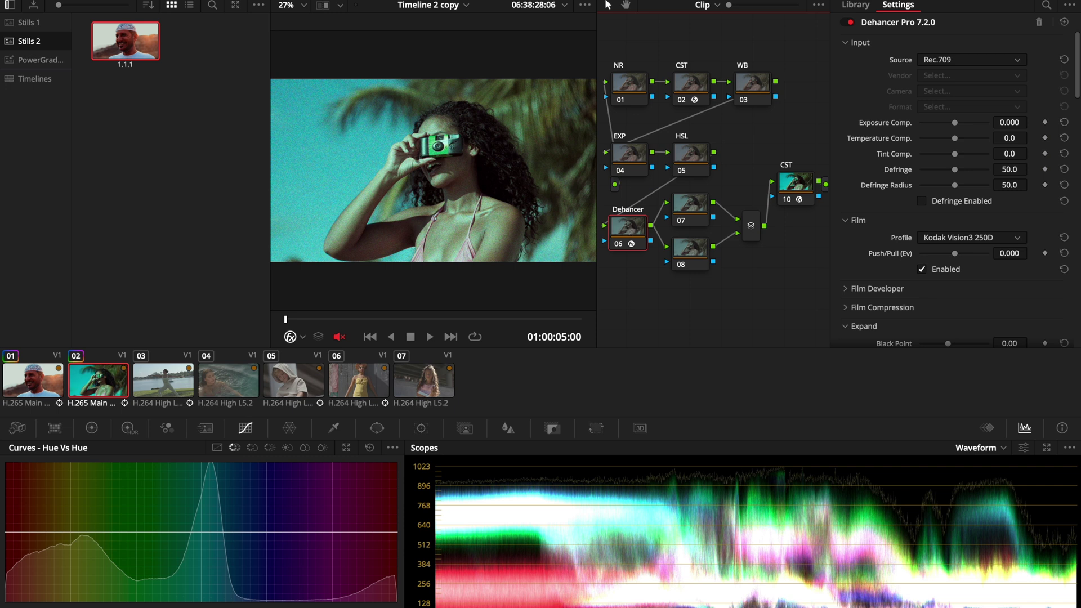
click(977, 61)
click(972, 141)
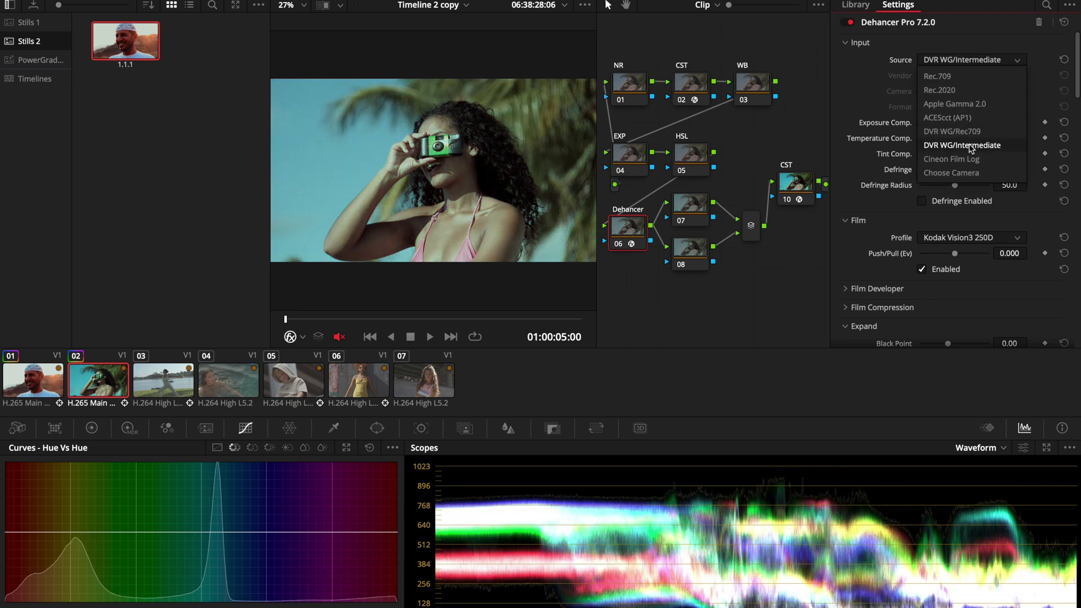
scroll(960, 188, down, 10)
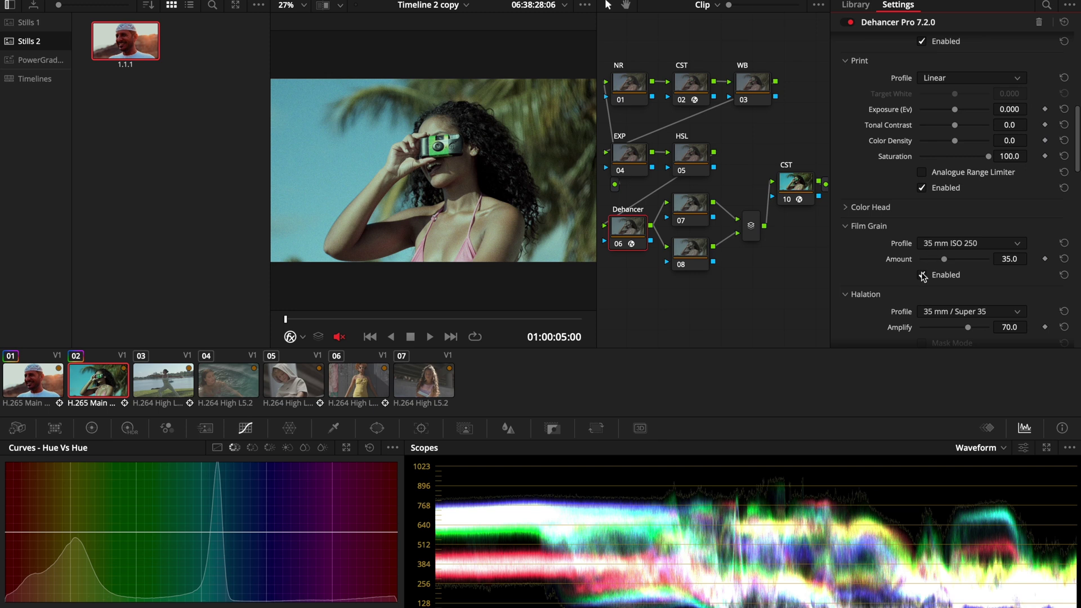
click(922, 276)
Choose Kodak Vision3 50D as the Dehancer film stock.
scroll(929, 270, up, 10)
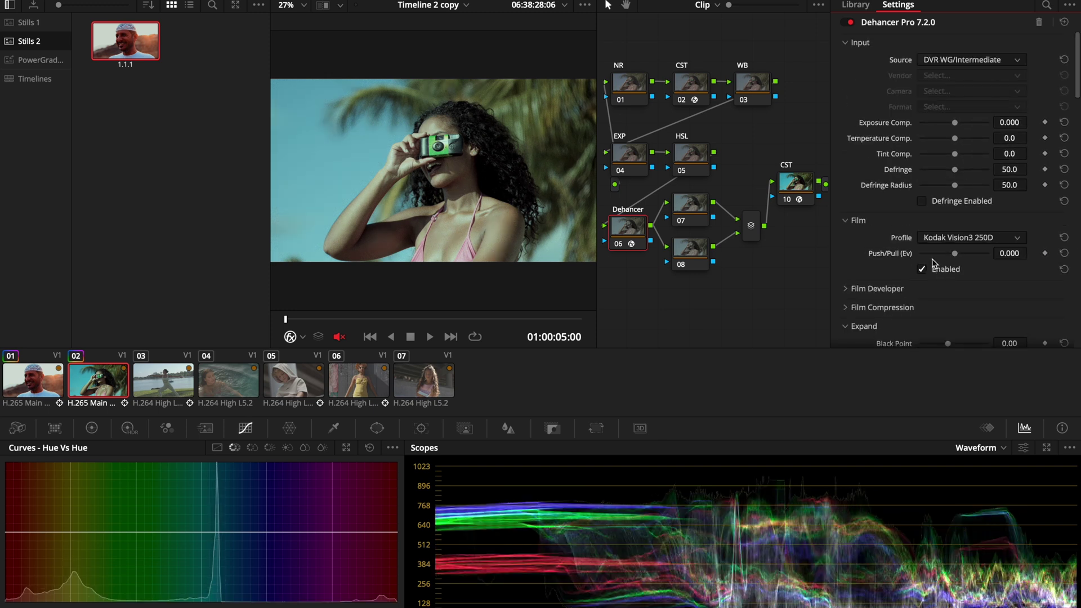
click(939, 240)
scroll(957, 265, up, 1)
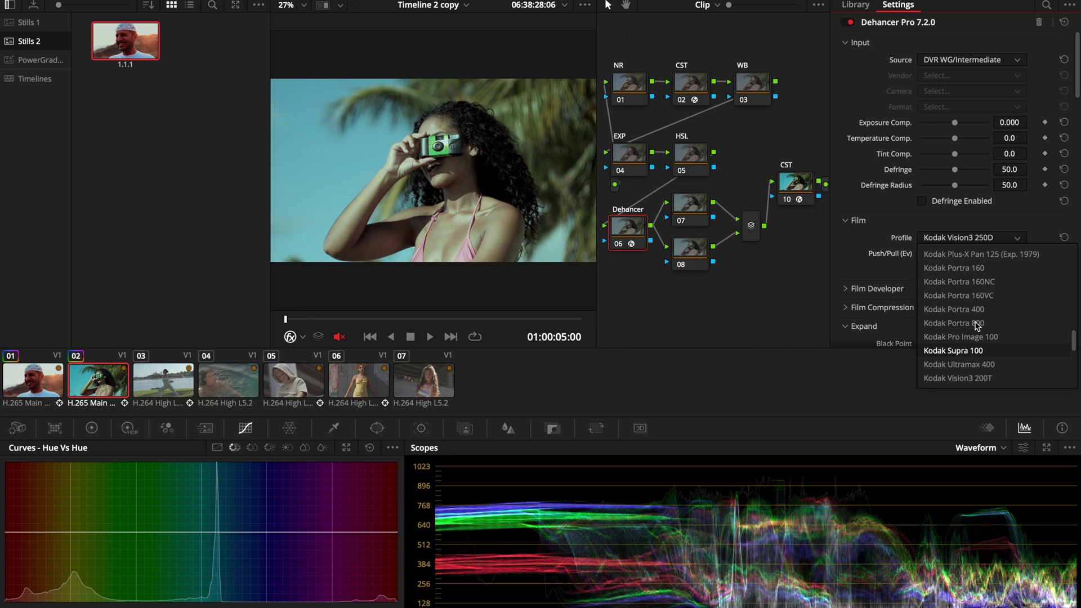
scroll(977, 327, down, 7)
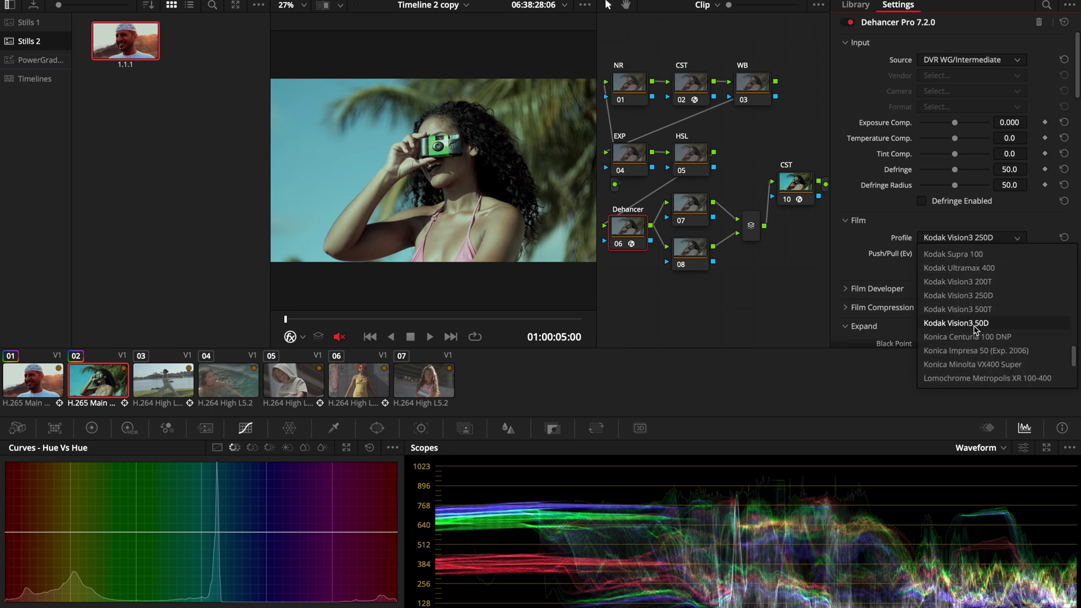
click(976, 324)
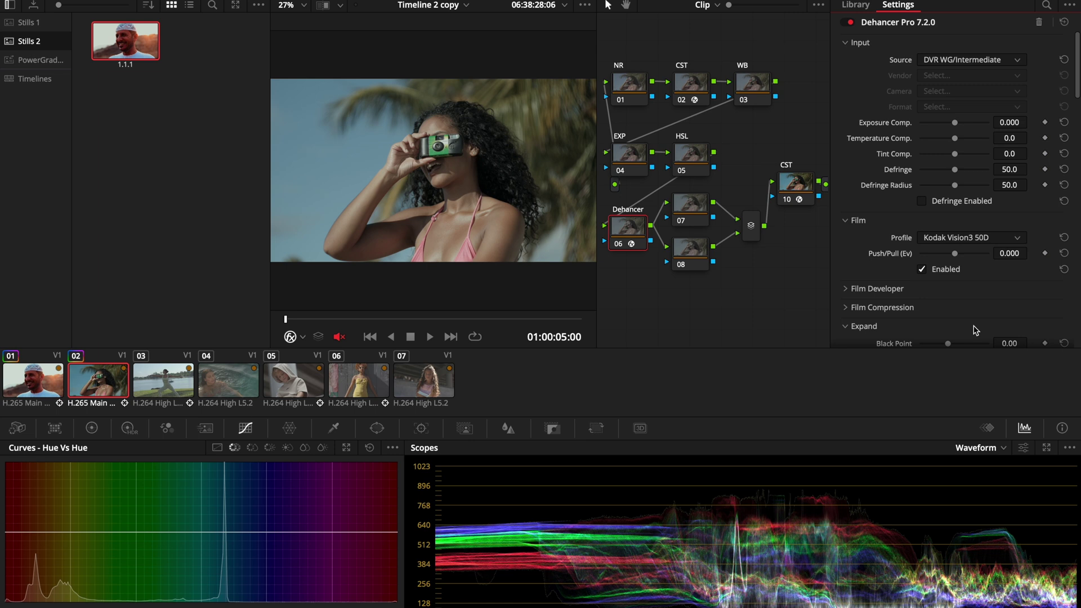
Set the print profile to Fujifilm 3513 Print film and expand the Film Developer settings.
scroll(976, 329, down, 1)
scroll(976, 331, down, 4)
click(953, 252)
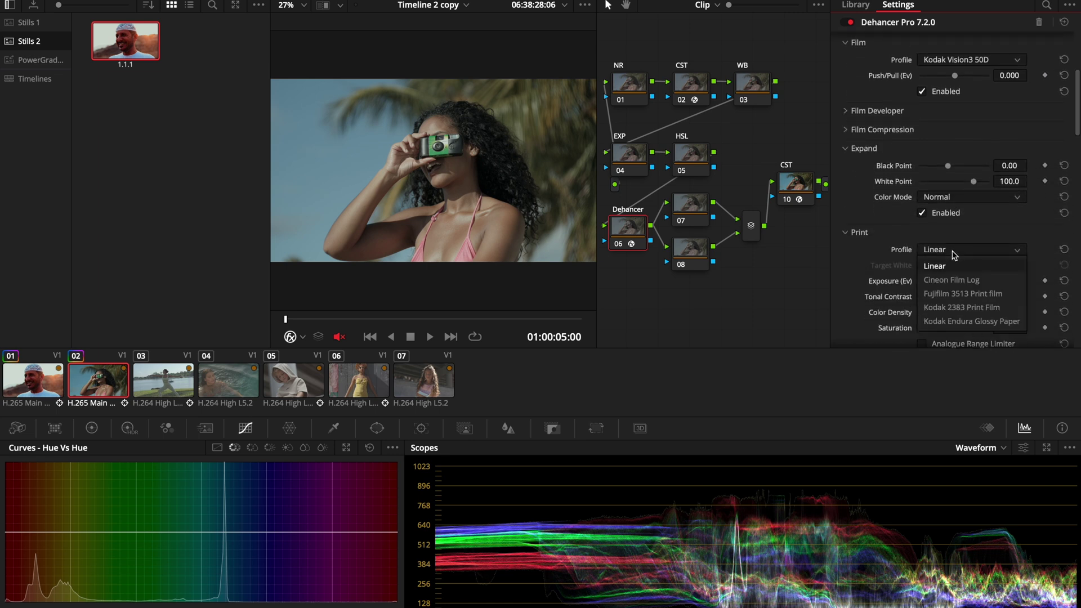
click(954, 239)
scroll(953, 240, down, 2)
click(945, 169)
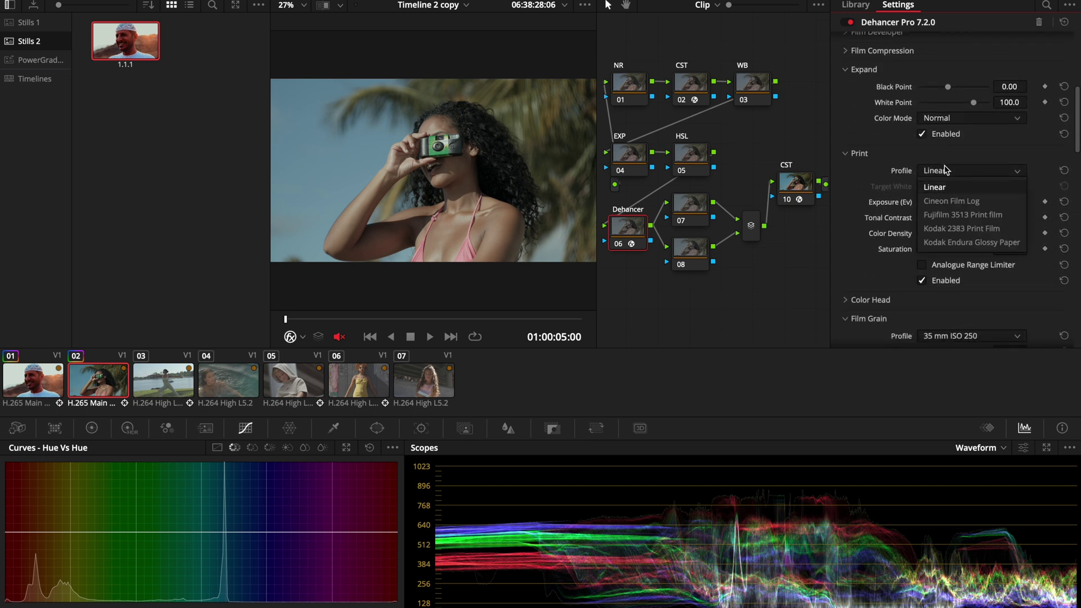
click(956, 216)
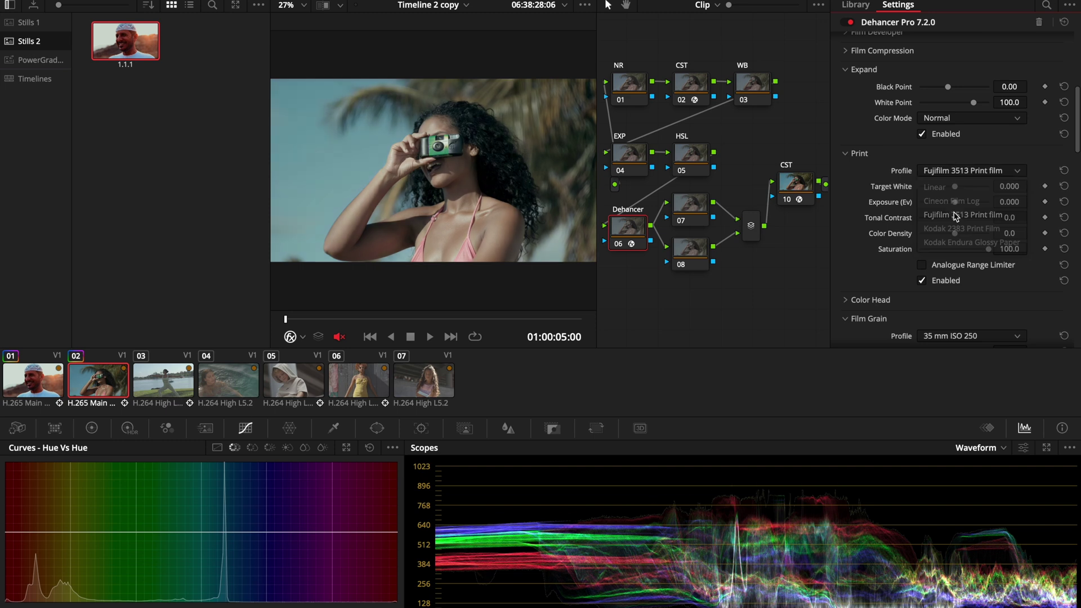
scroll(955, 203, up, 3)
click(940, 133)
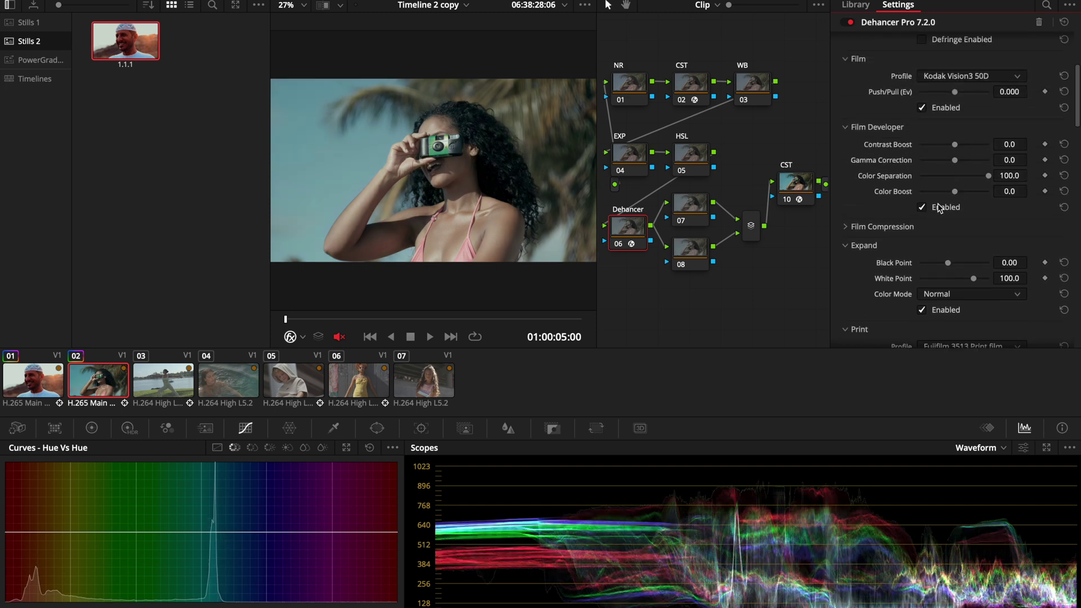
Raise Color Boost to 89 and compare against Dehancer bypassed in the enlarged viewer.
drag(954, 194, 987, 198)
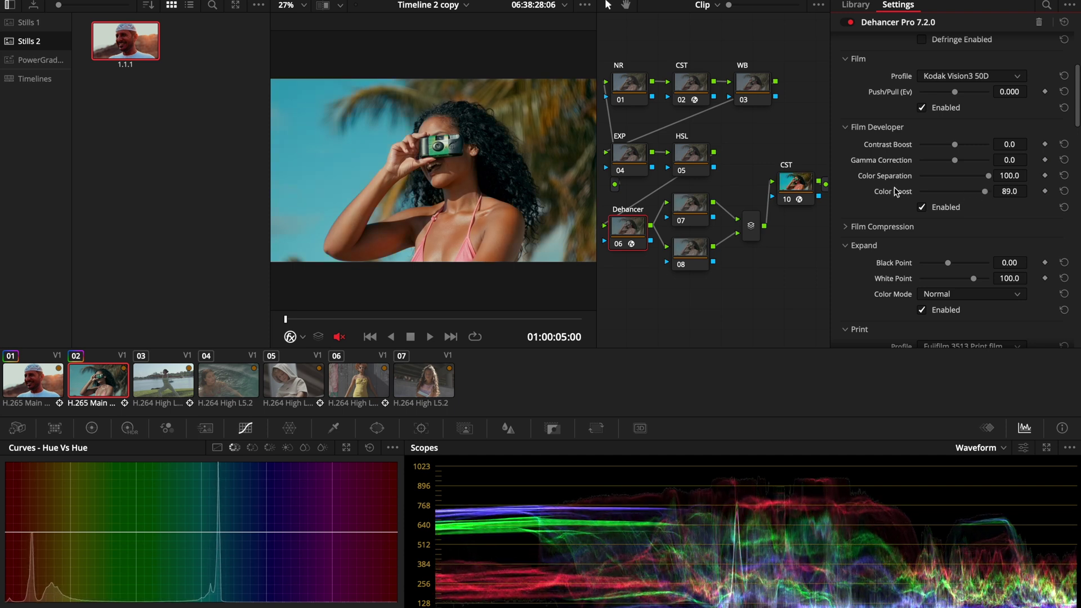
key(alt+f)
click(846, 23)
click(847, 24)
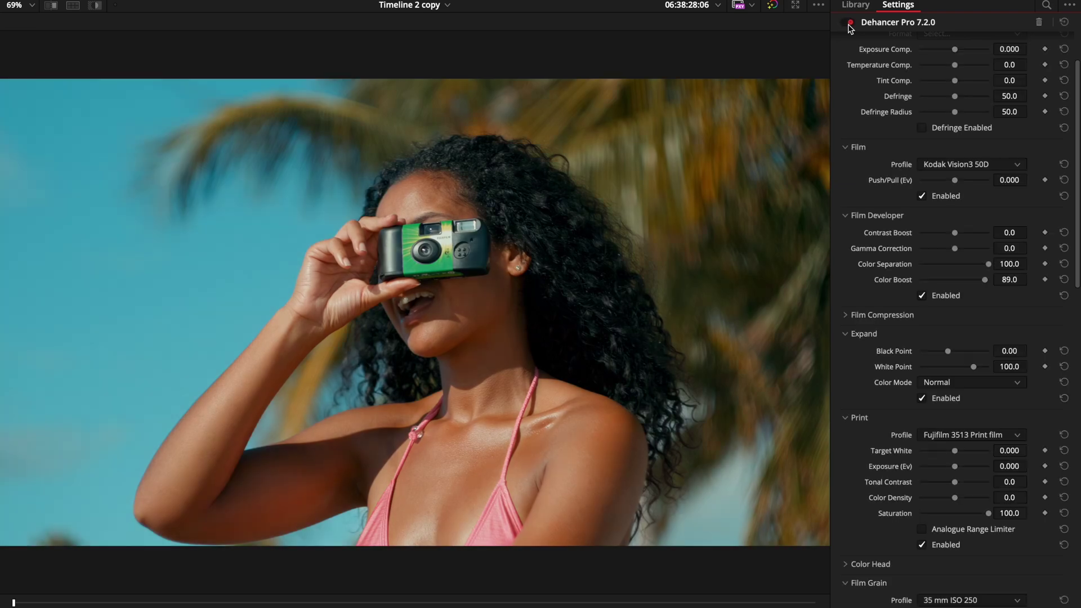
key(alt+f)
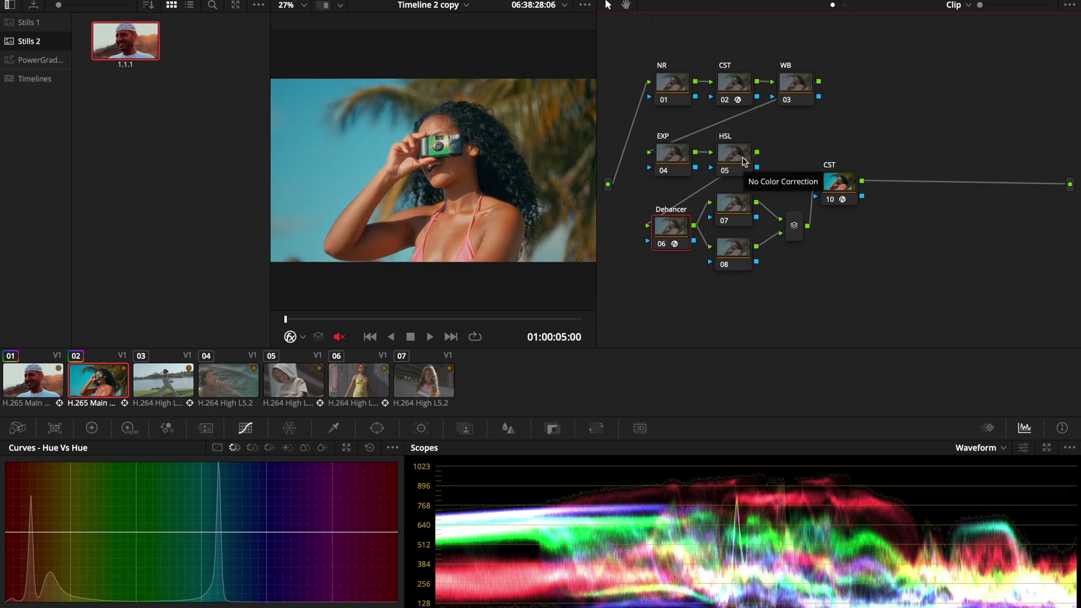
click(745, 162)
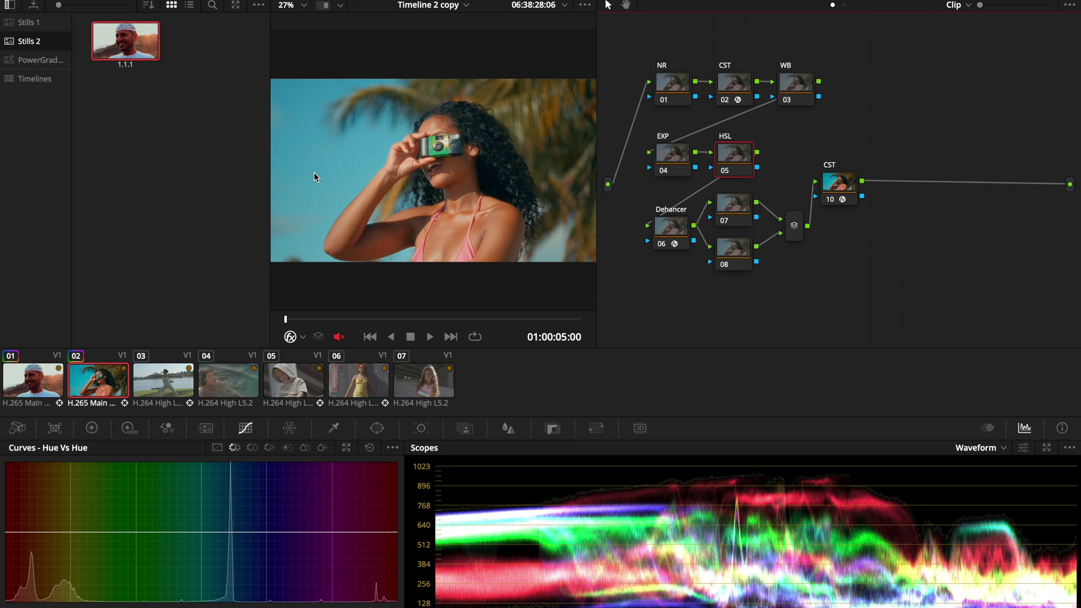
On the HSL node's Hue vs Sat curve, desaturate the cyan-blue sky and slightly boost skin saturation.
click(252, 448)
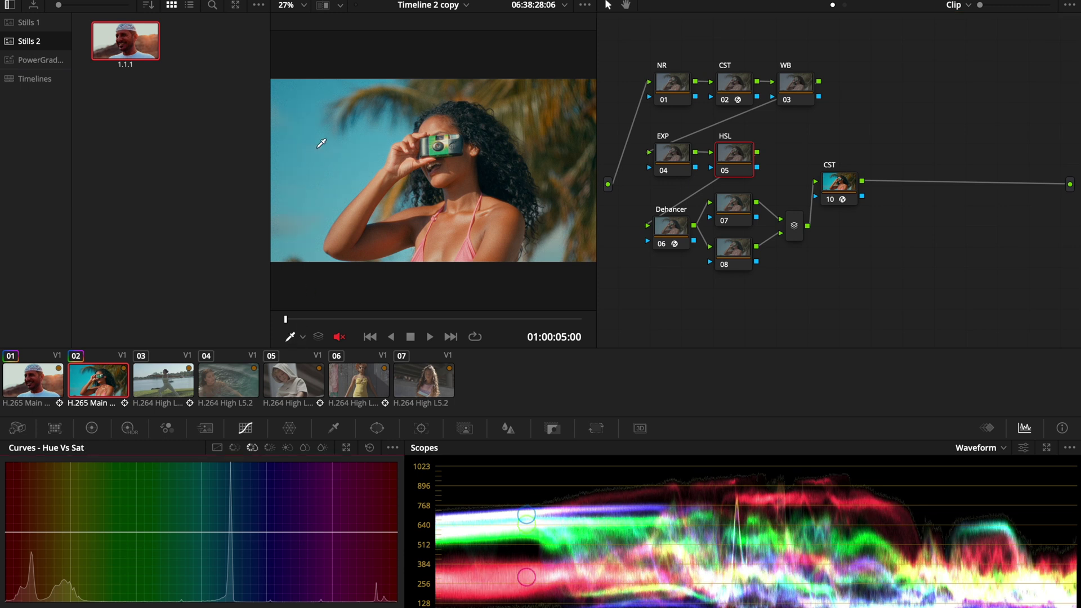
drag(216, 531, 204, 532)
drag(247, 532, 230, 552)
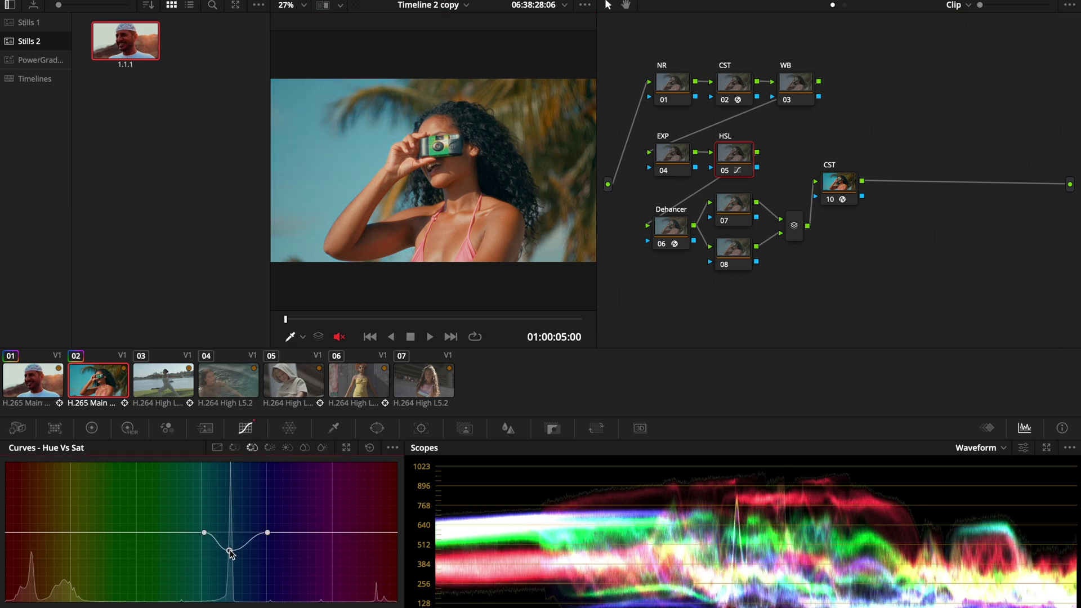
click(458, 224)
drag(47, 532, 5, 532)
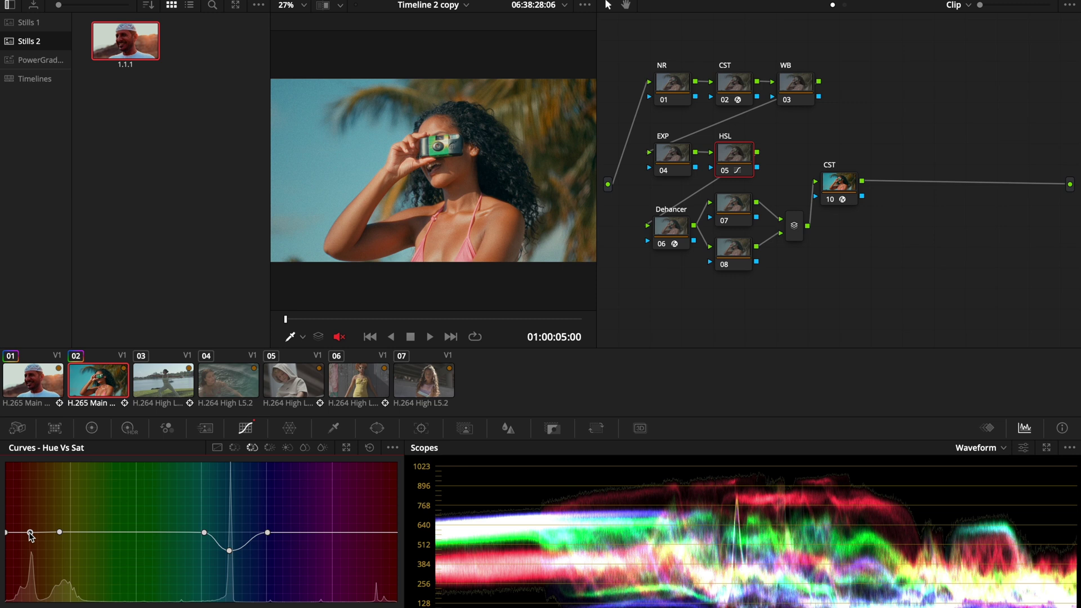
drag(30, 533, 32, 525)
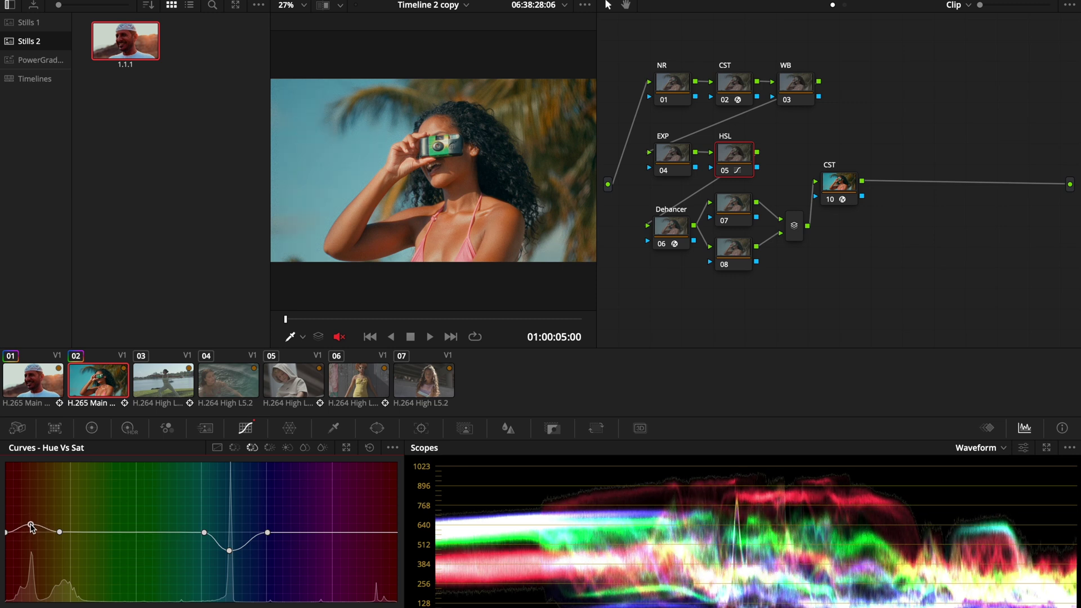
Shift the skin hue slightly on the Hue vs Hue curve, then load the yoga clip 03.
click(234, 447)
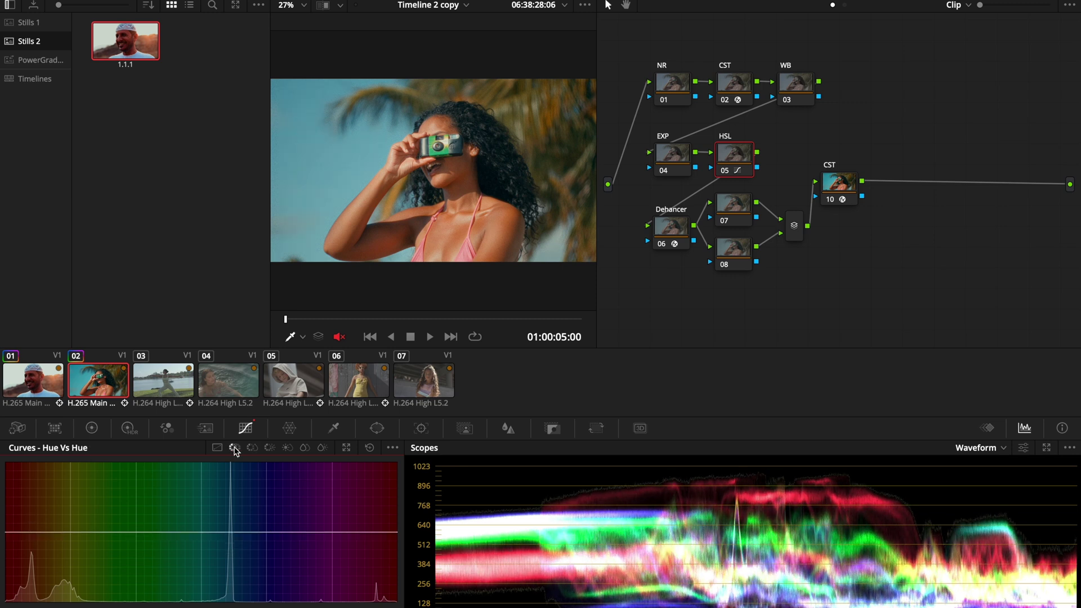
click(465, 190)
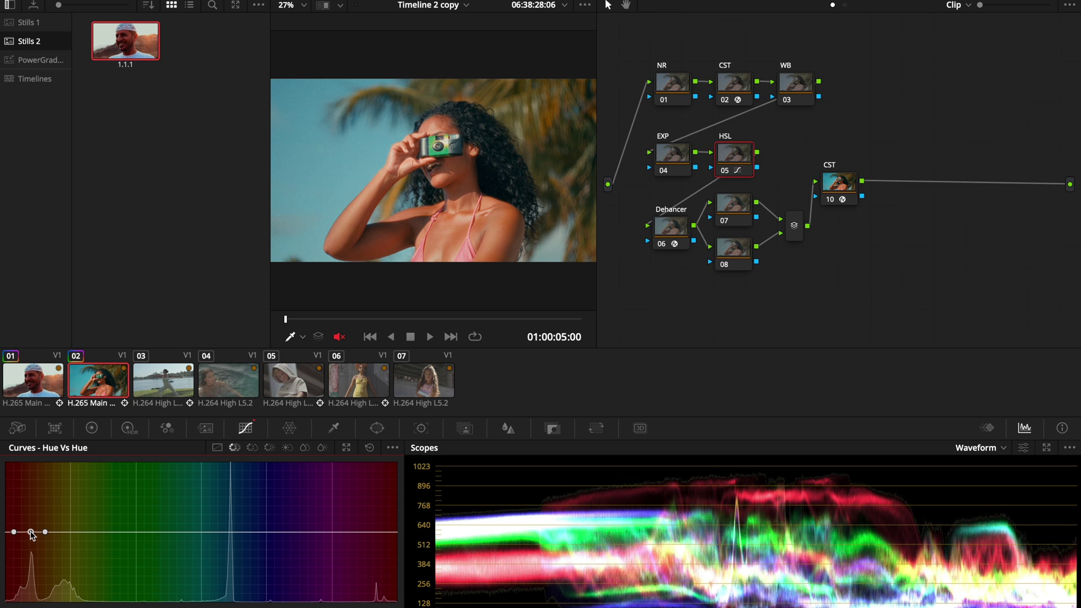
drag(31, 533, 30, 532)
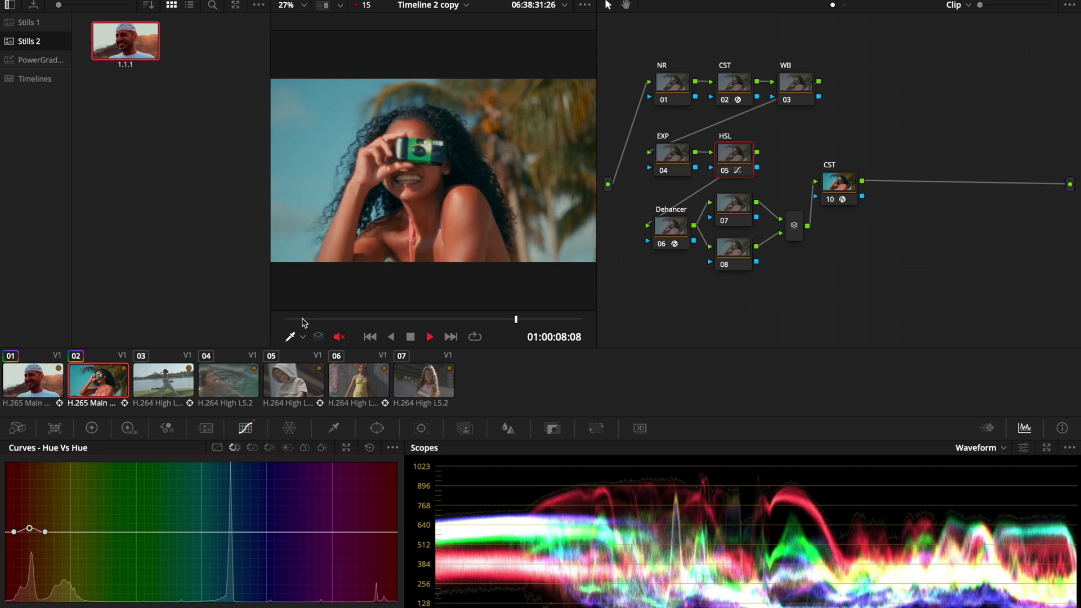
click(169, 382)
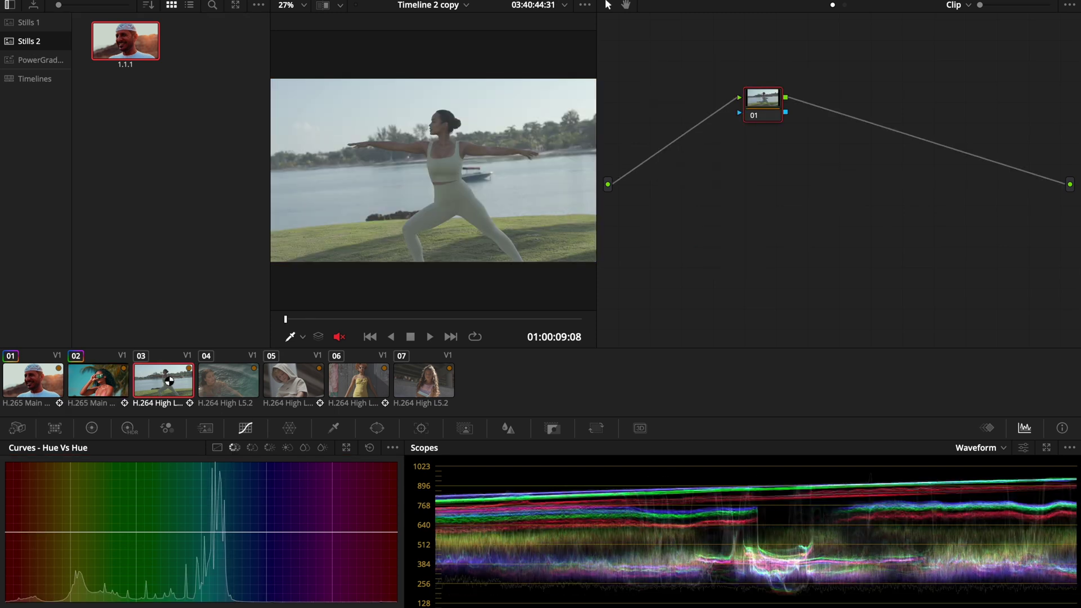
Apply still 1.1.1's grade to clip 03 and disable its Dehancer node.
right_click(127, 44)
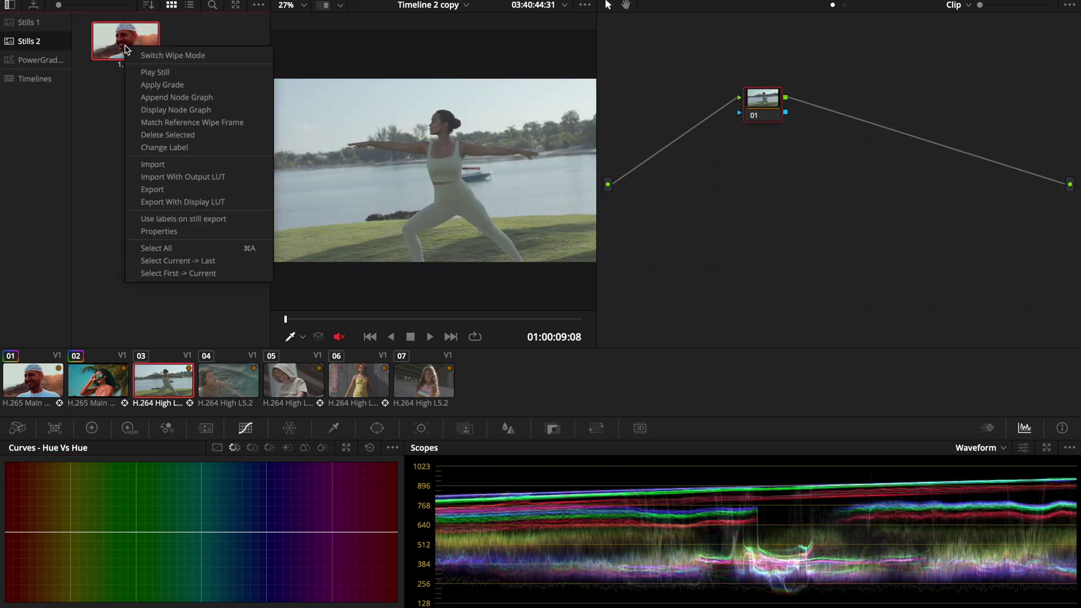
click(164, 84)
click(690, 141)
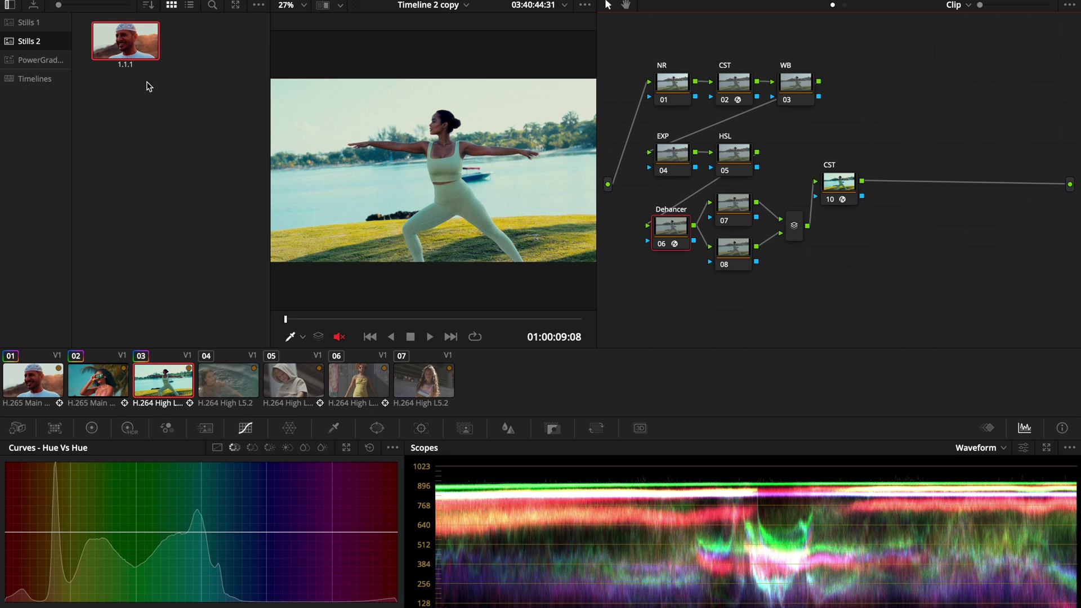
click(101, 78)
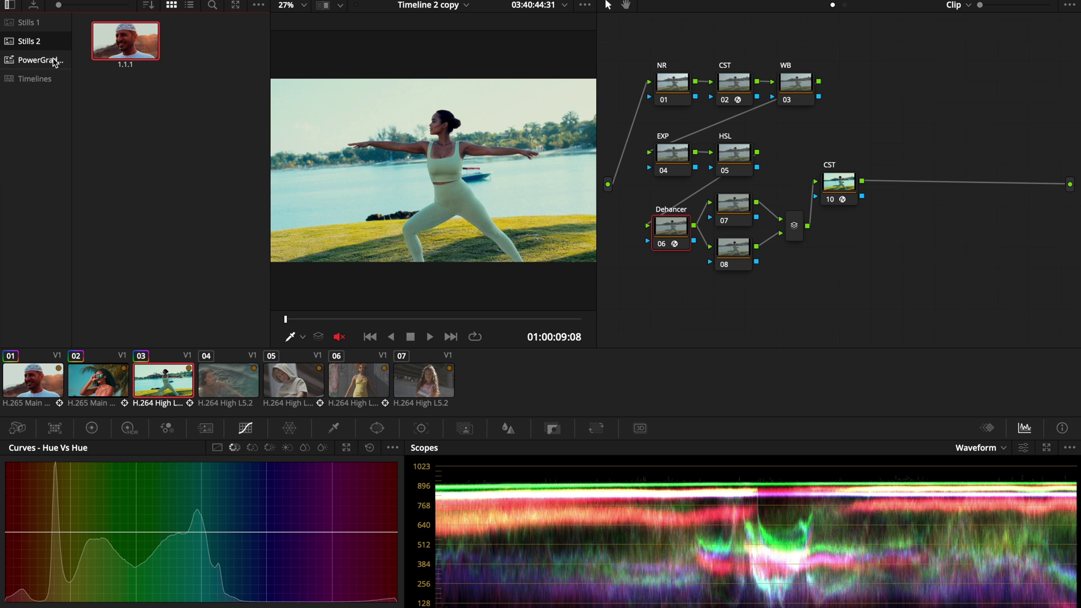
key(ctrl+d)
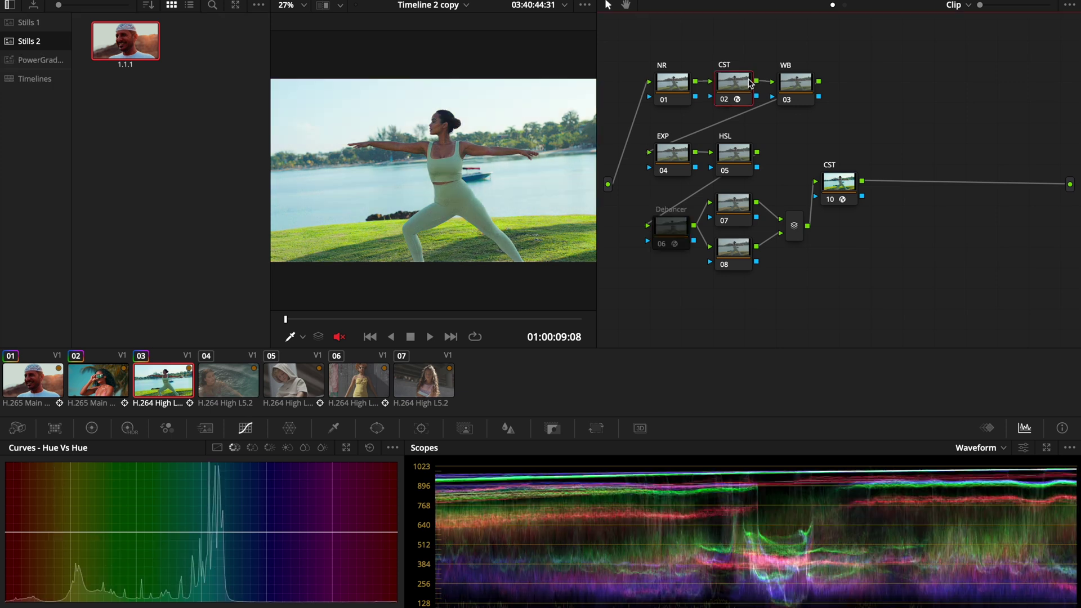
Set the CST node's Input Gamma to Canon Log 2.
click(735, 88)
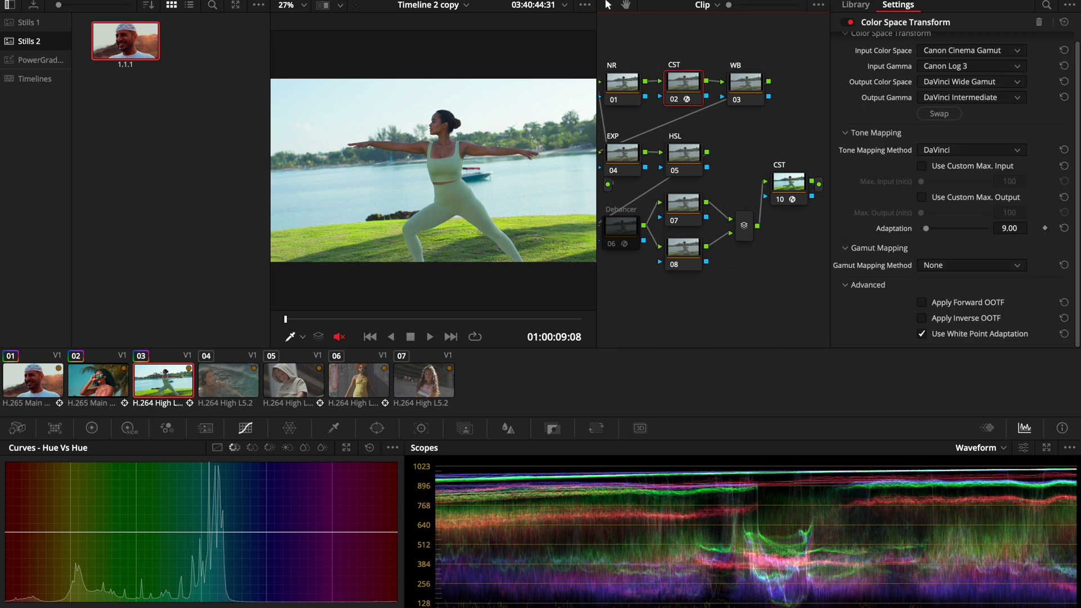
click(971, 66)
click(956, 194)
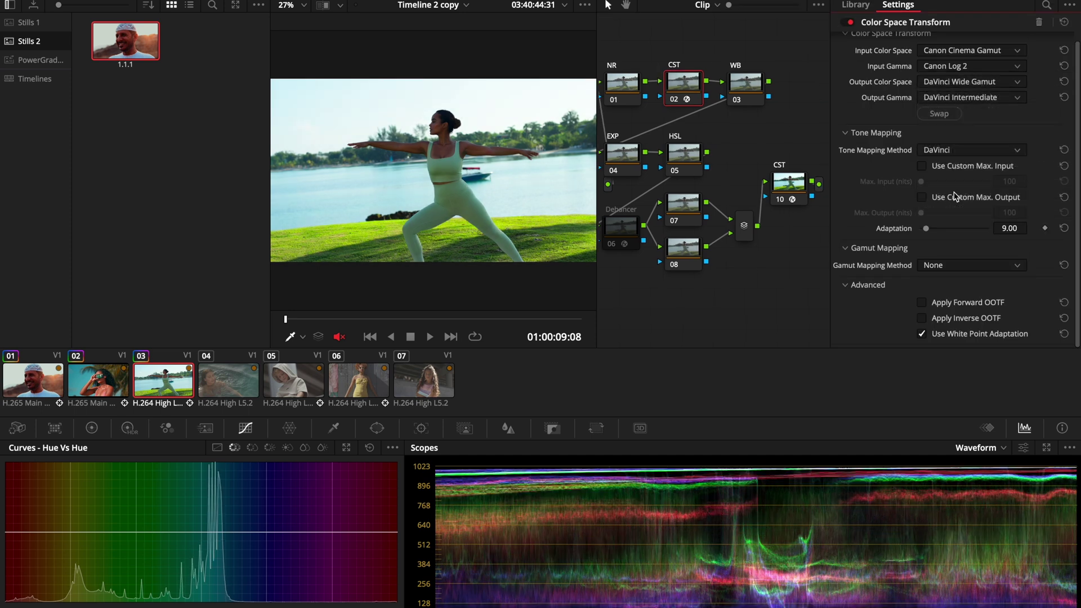
Re-enable Dehancer with Fujicolor Pro 400H film stock and Fujifilm 3513 print.
click(619, 228)
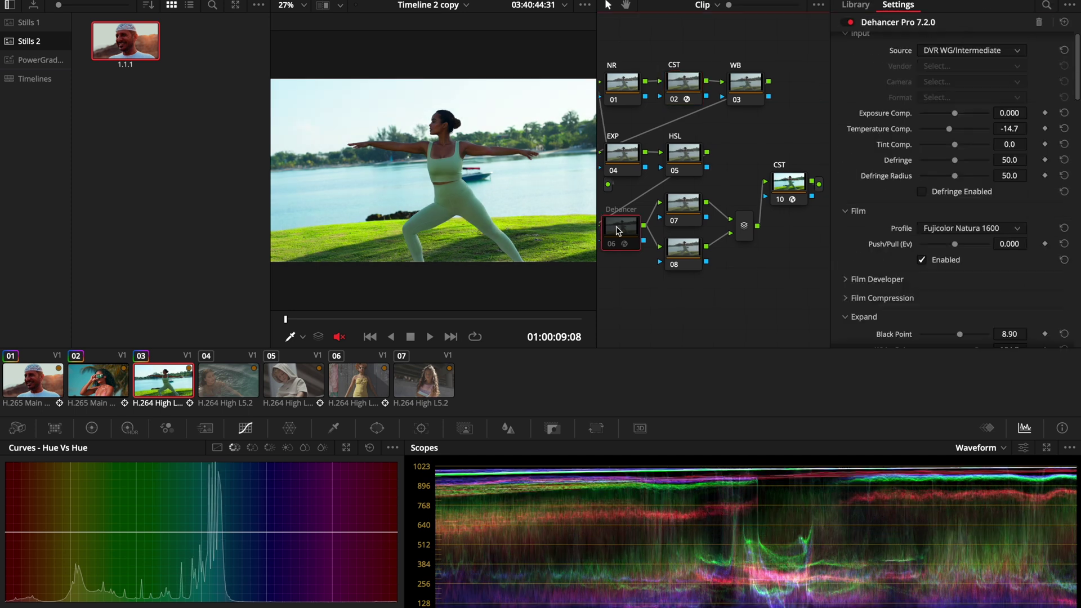
key(ctrl+d)
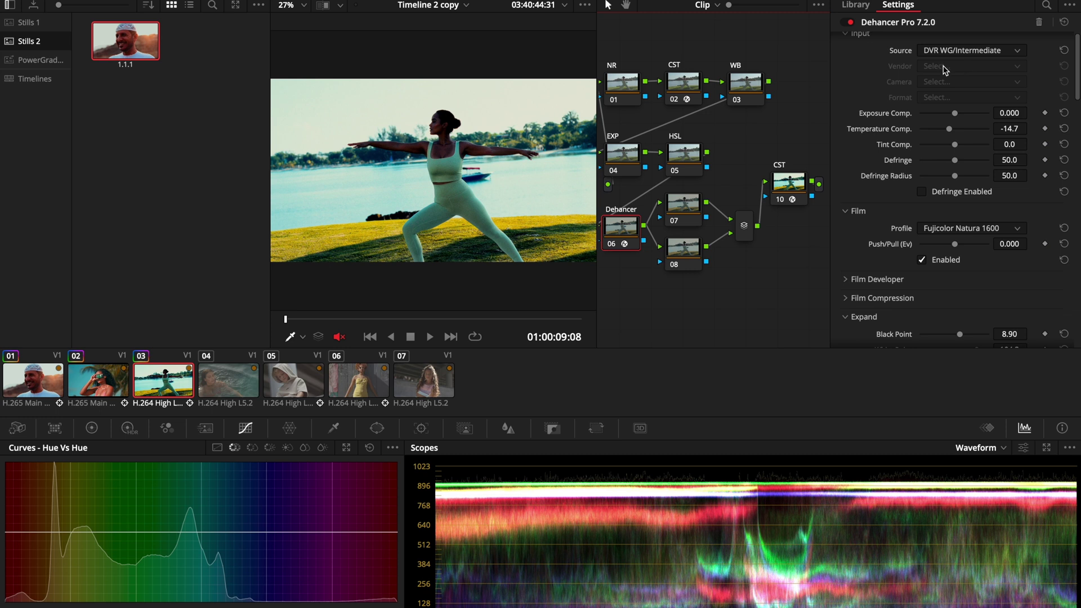
scroll(952, 70, down, 2)
click(964, 181)
scroll(971, 281, down, 3)
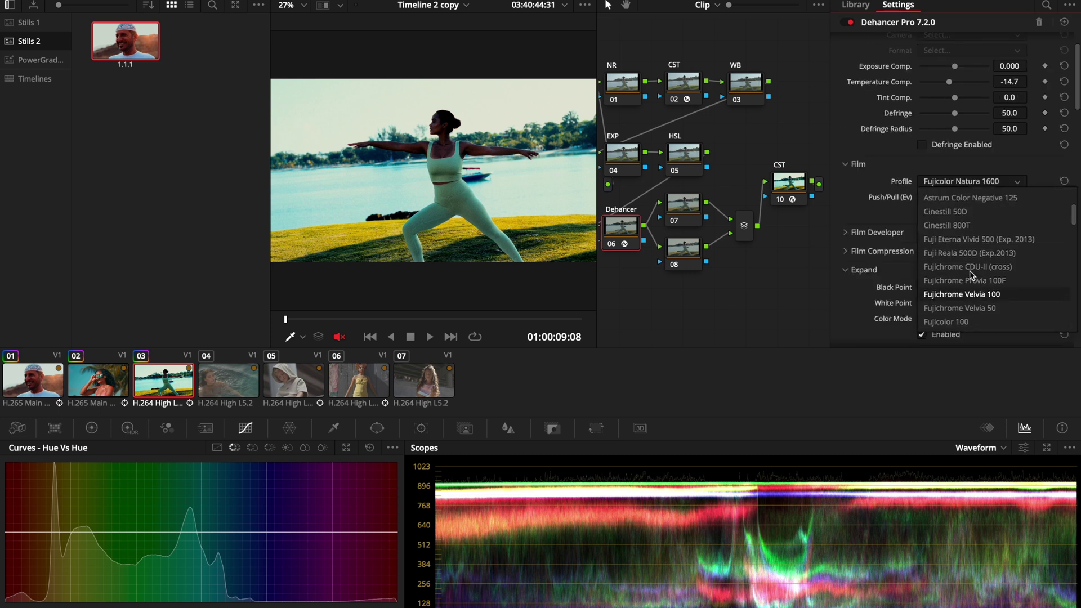
click(976, 295)
scroll(977, 271, down, 5)
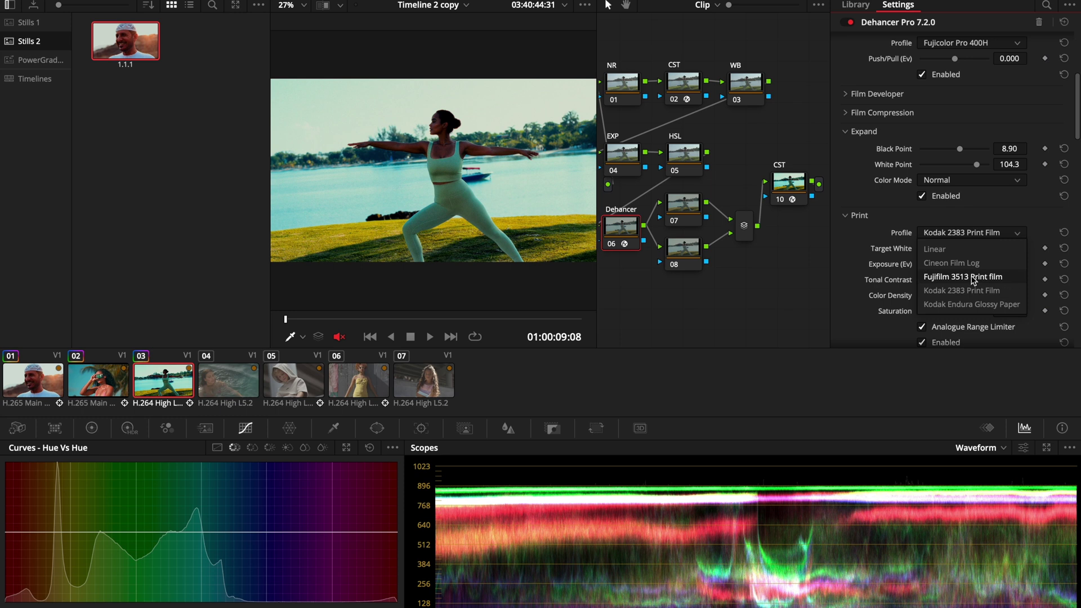
click(974, 277)
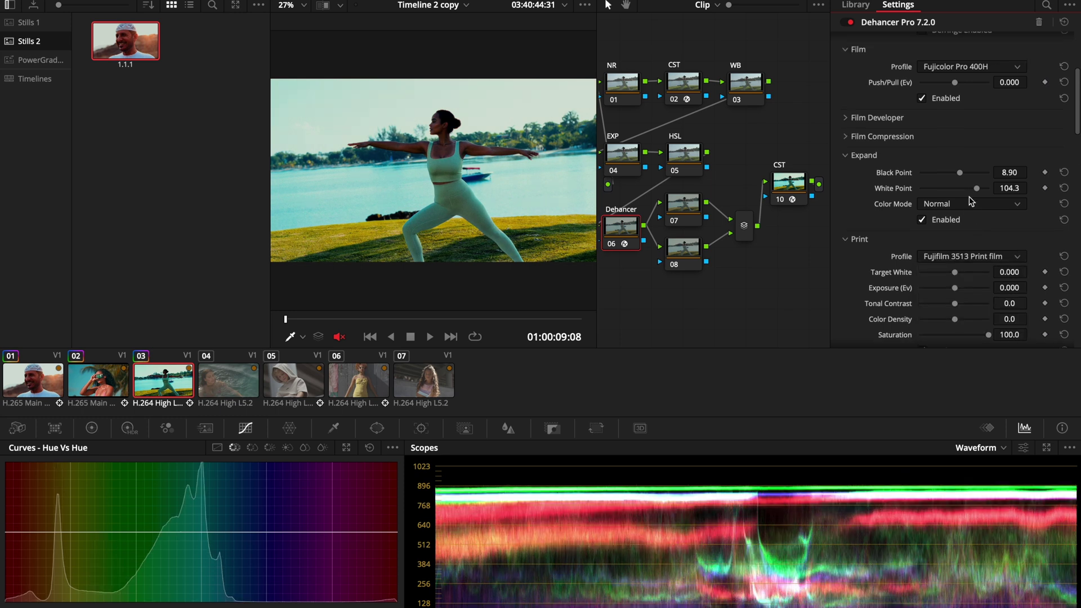
Lower the expand Black Point to 5.22 and retune Film Developer and input temperature compensation.
drag(961, 177, 981, 187)
click(870, 118)
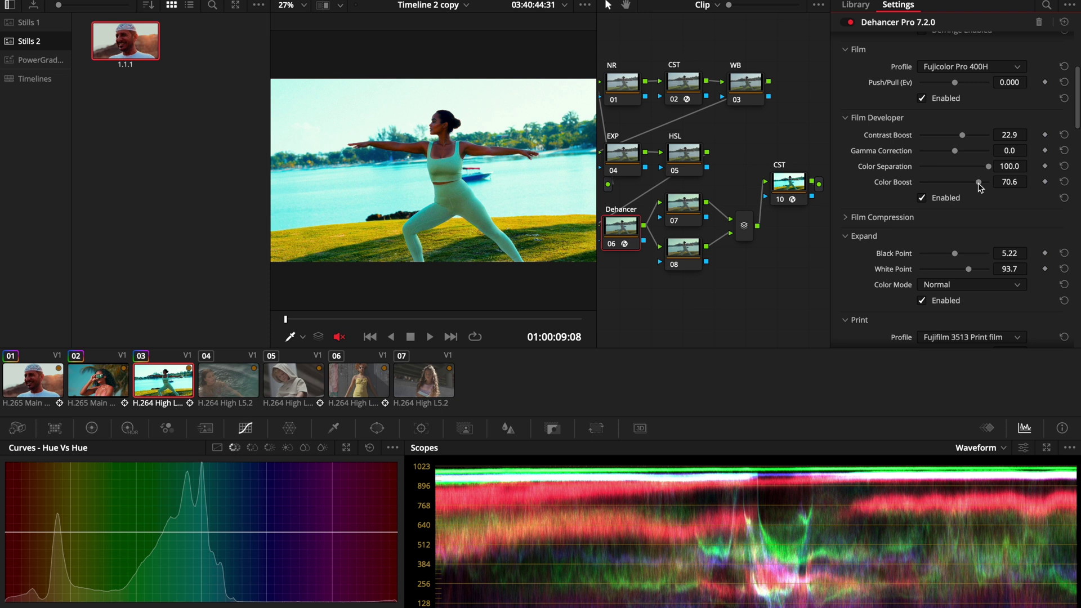
scroll(969, 169, up, 10)
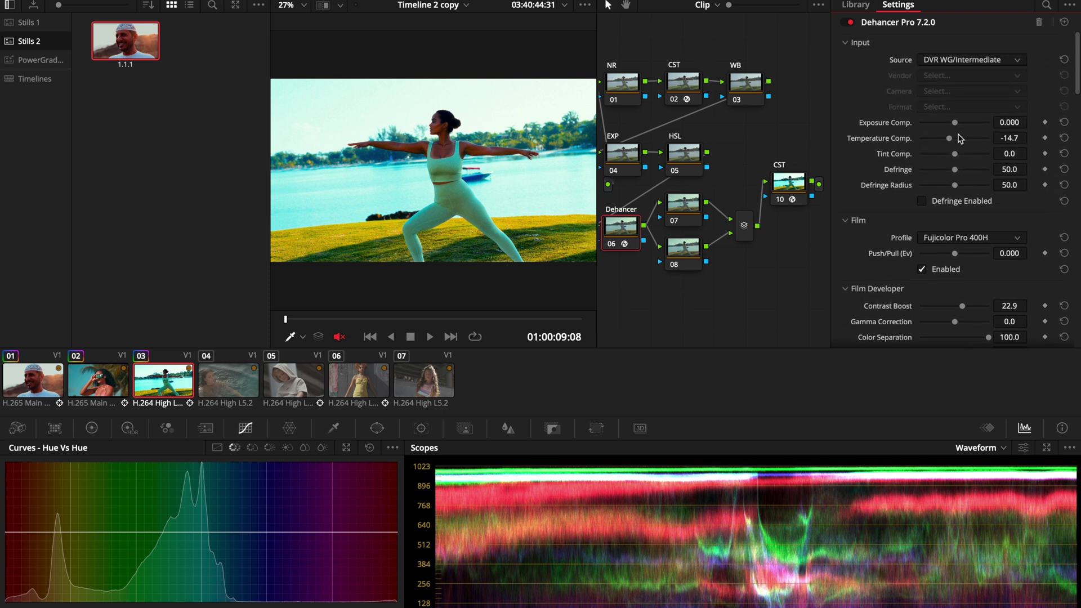
click(1064, 138)
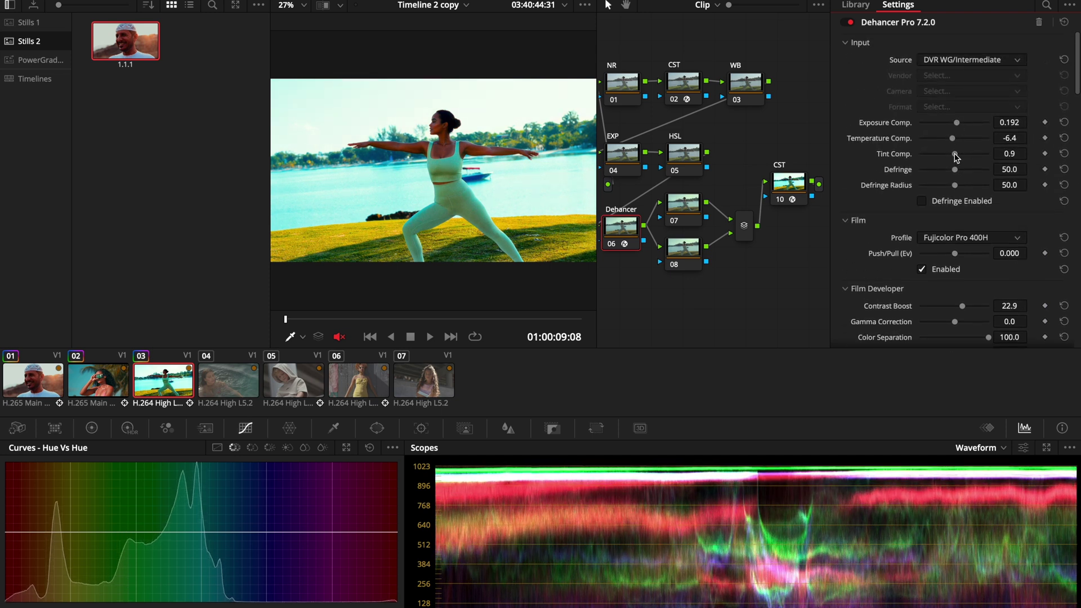
scroll(957, 160, down, 5)
Lift the Gamma slightly on the EXP node in the primary colour wheels.
scroll(987, 190, down, 5)
key(alt+f)
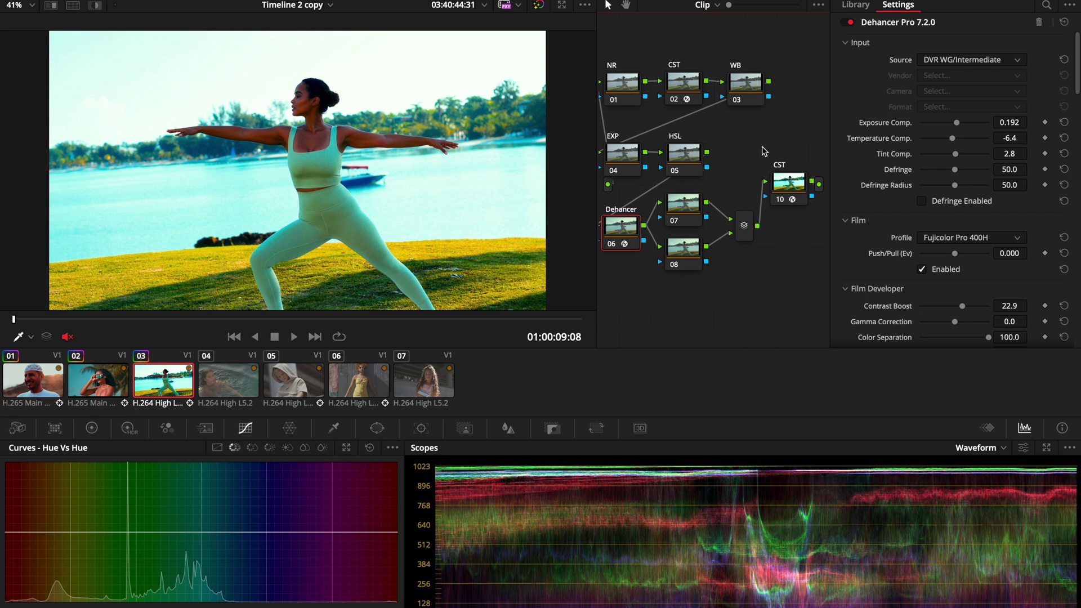
click(623, 159)
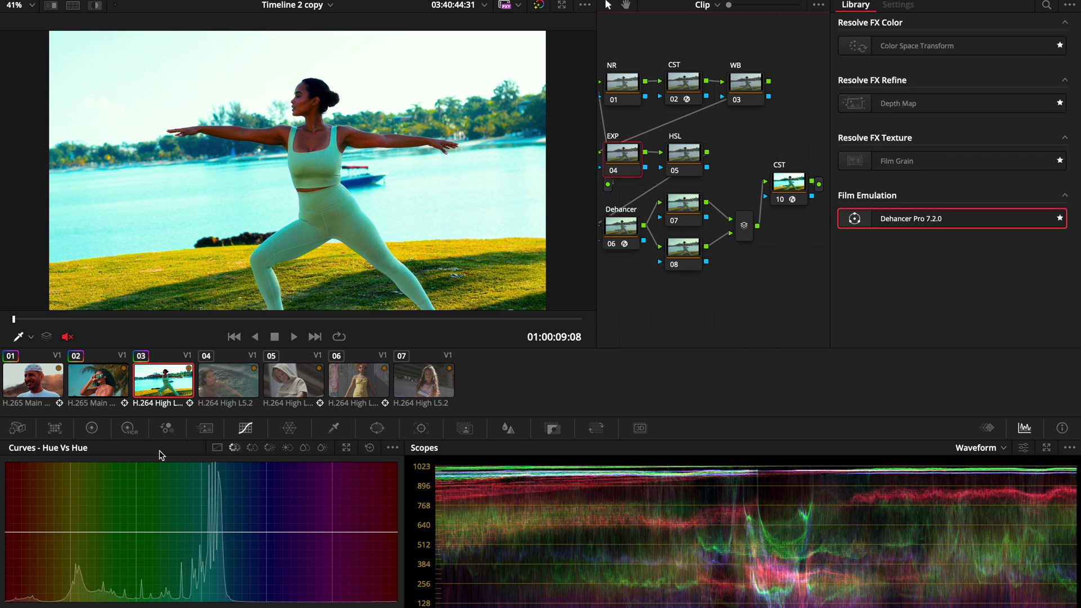
click(92, 429)
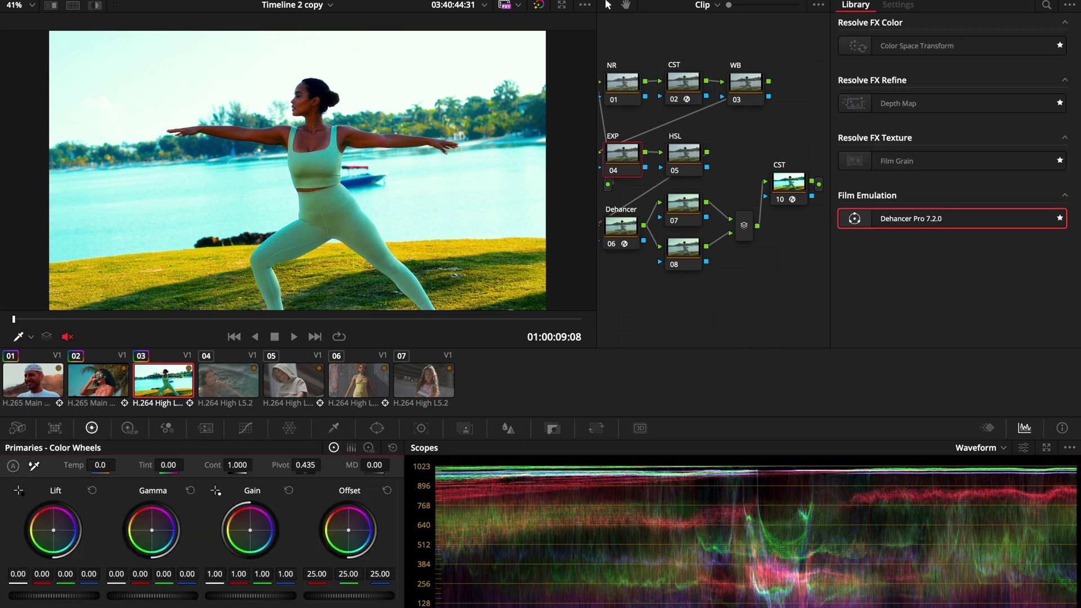
drag(140, 595, 147, 595)
On the HSL node, sample warm tones and adjust them on the Hue vs Hue and Hue vs Lum curves.
click(686, 157)
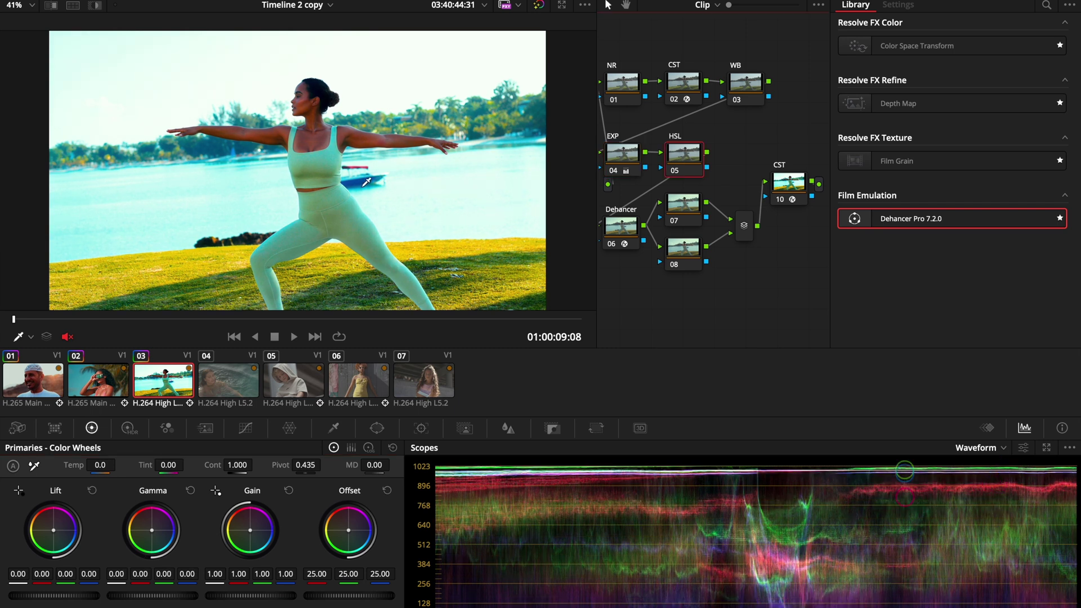
click(245, 429)
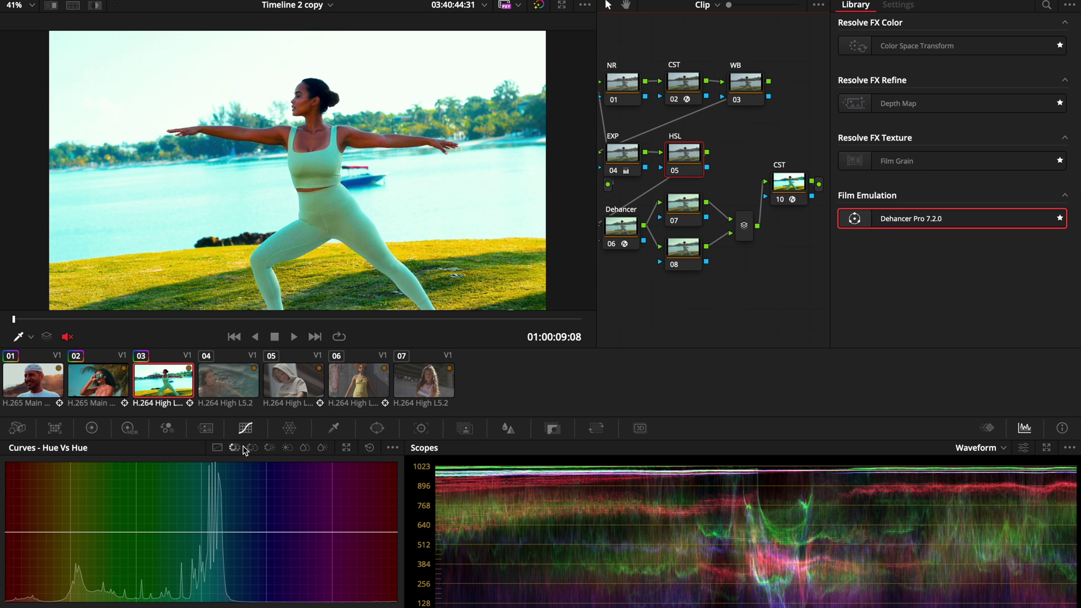
click(251, 449)
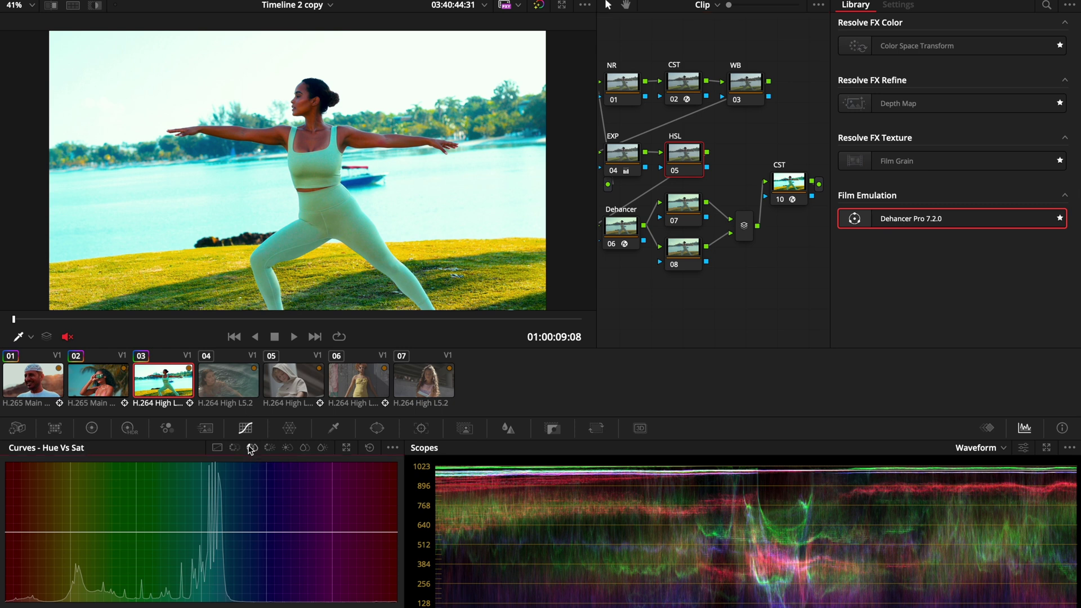
click(141, 275)
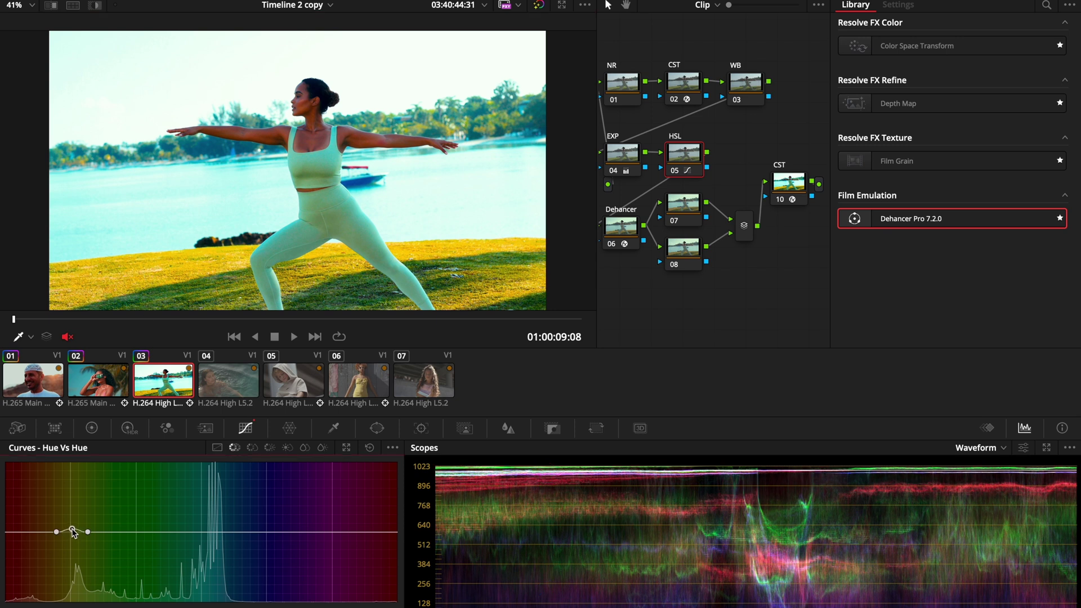
drag(74, 533, 74, 539)
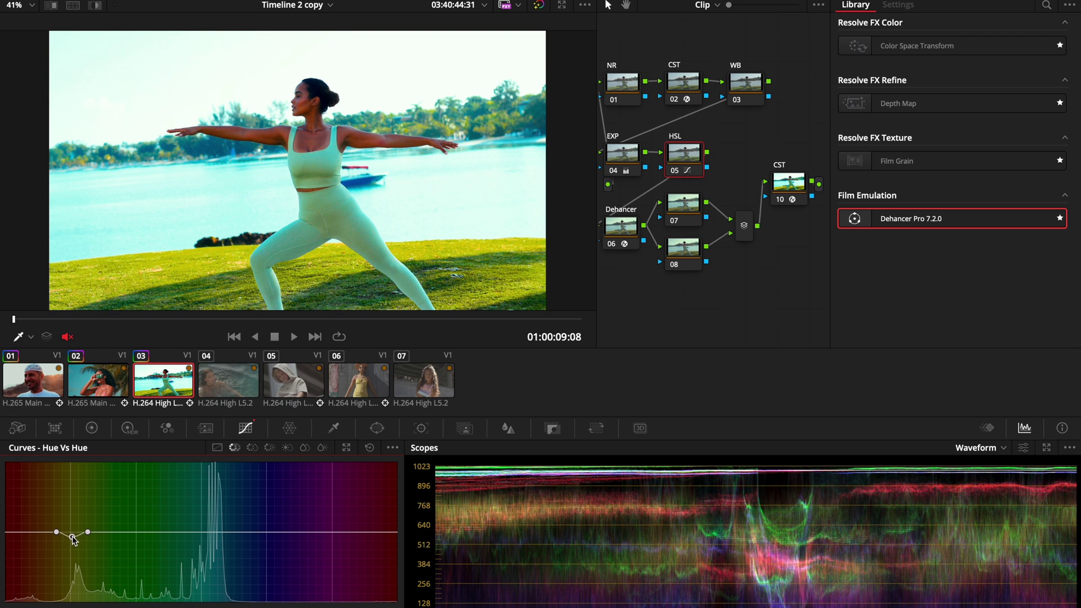
click(275, 129)
click(147, 267)
click(622, 226)
Enable clip 03's Dehancer vignette at size 75.3 and aspect ratio -85.3, with Mask Mode off.
scroll(1015, 243, down, 15)
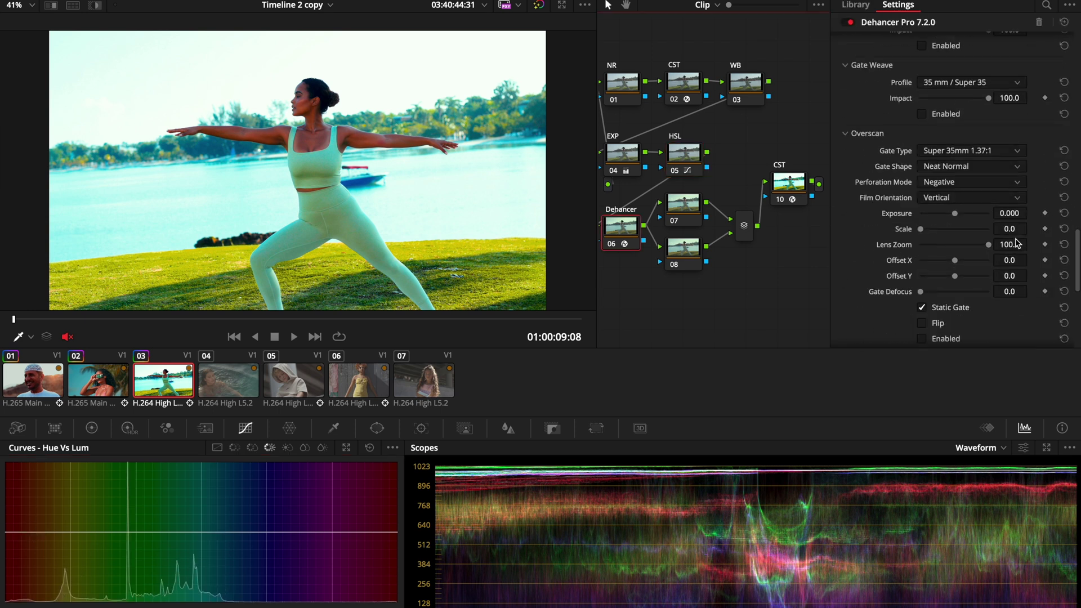
click(921, 194)
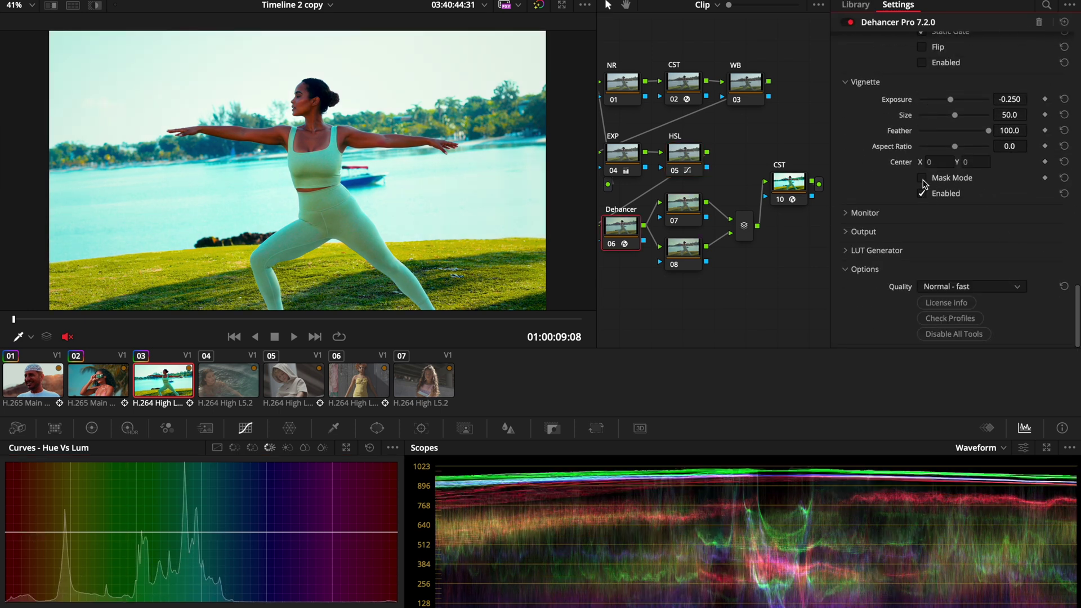
click(933, 178)
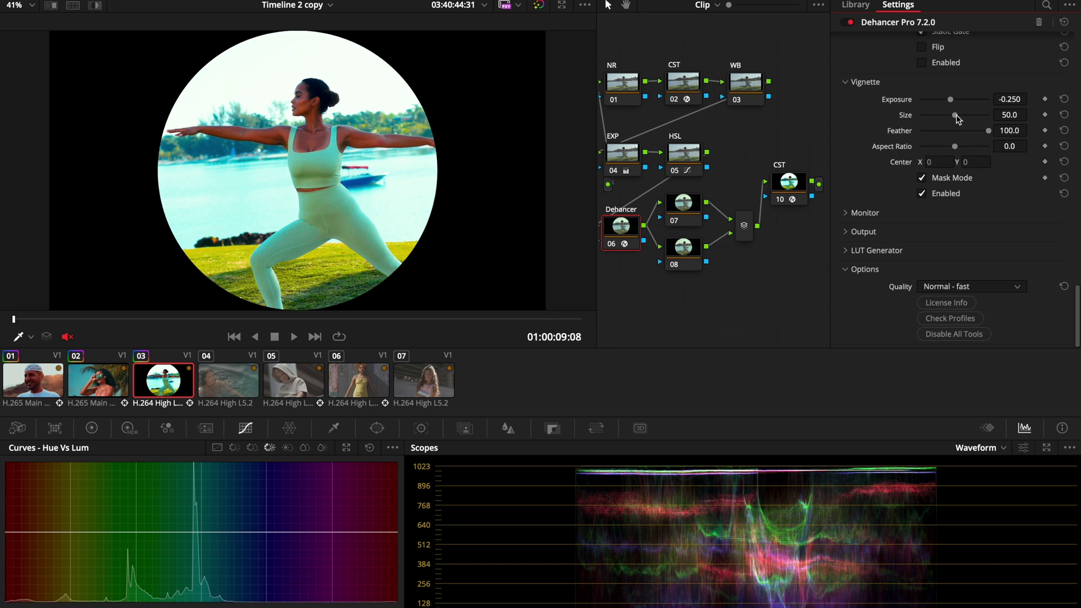
mouse_move(957, 118)
mouse_down()
mouse_move(948, 147)
mouse_move(927, 148)
mouse_move(955, 117)
mouse_move(972, 119)
mouse_up()
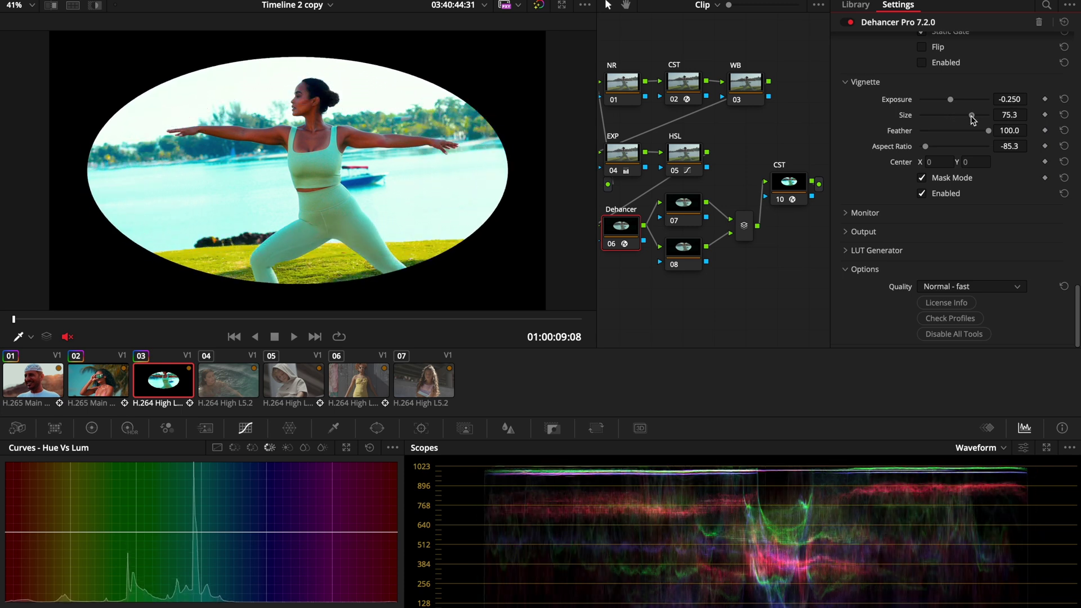
click(922, 178)
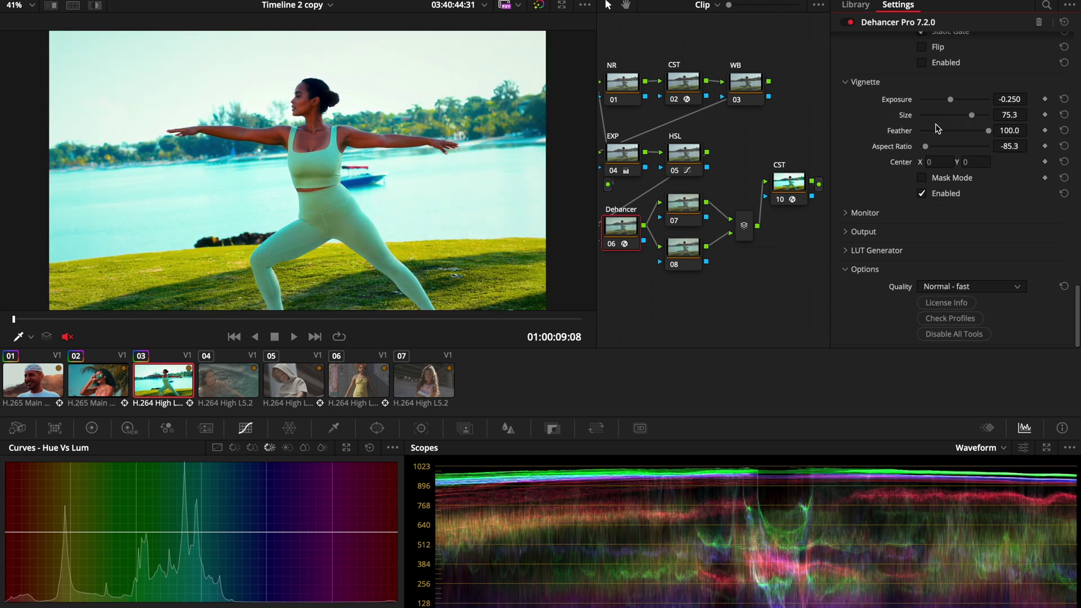
scroll(954, 112, up, 10)
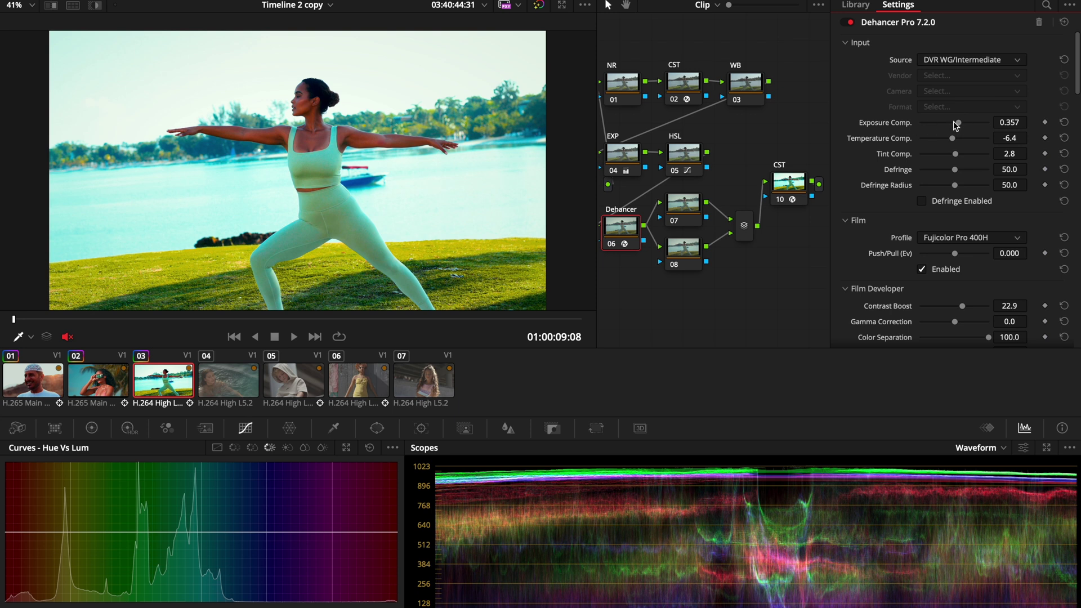
Review the EXP and Dehancer nodes in the color wheels, then move the playhead to clip 04 at 01:00:10:09.
click(626, 157)
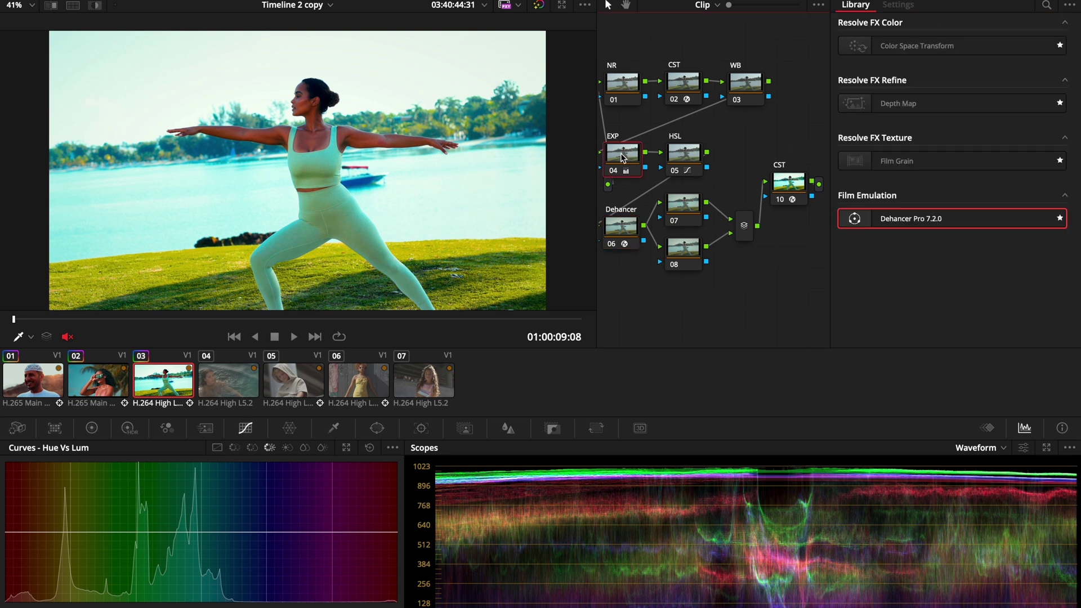
click(92, 429)
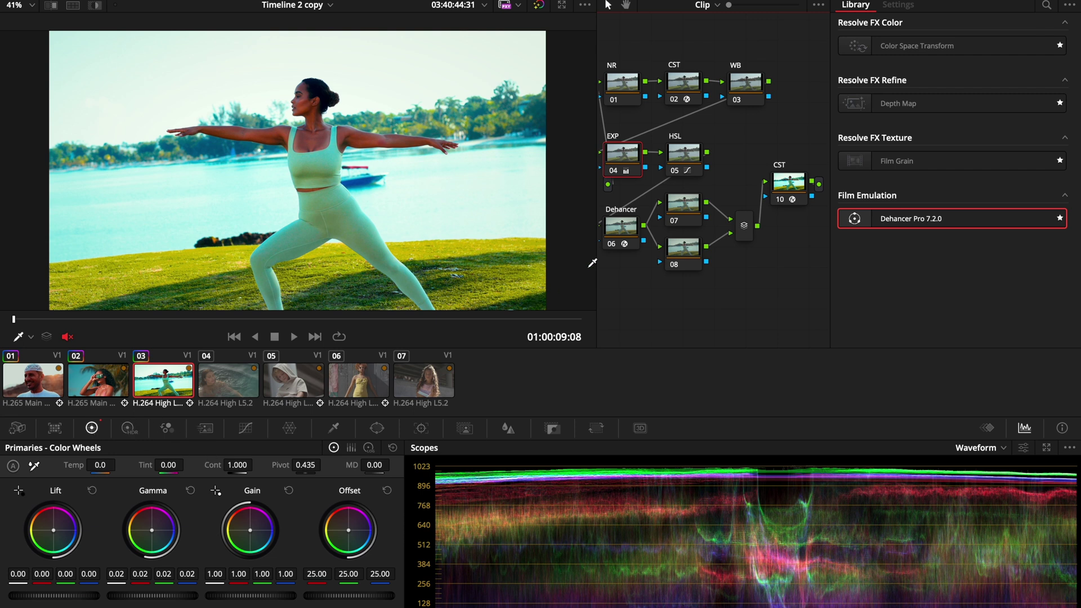
click(622, 228)
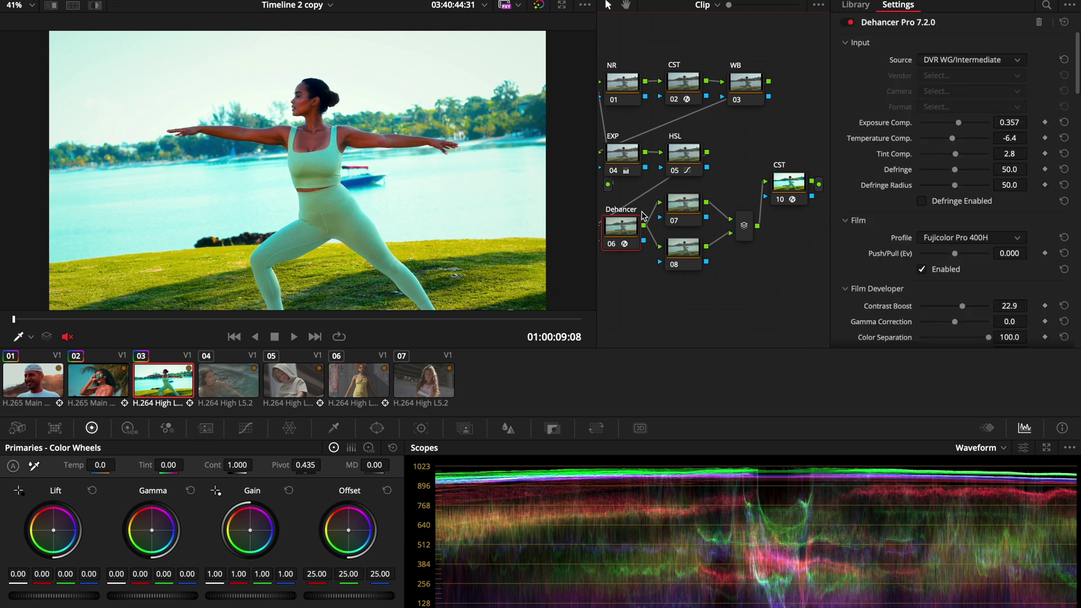
click(624, 163)
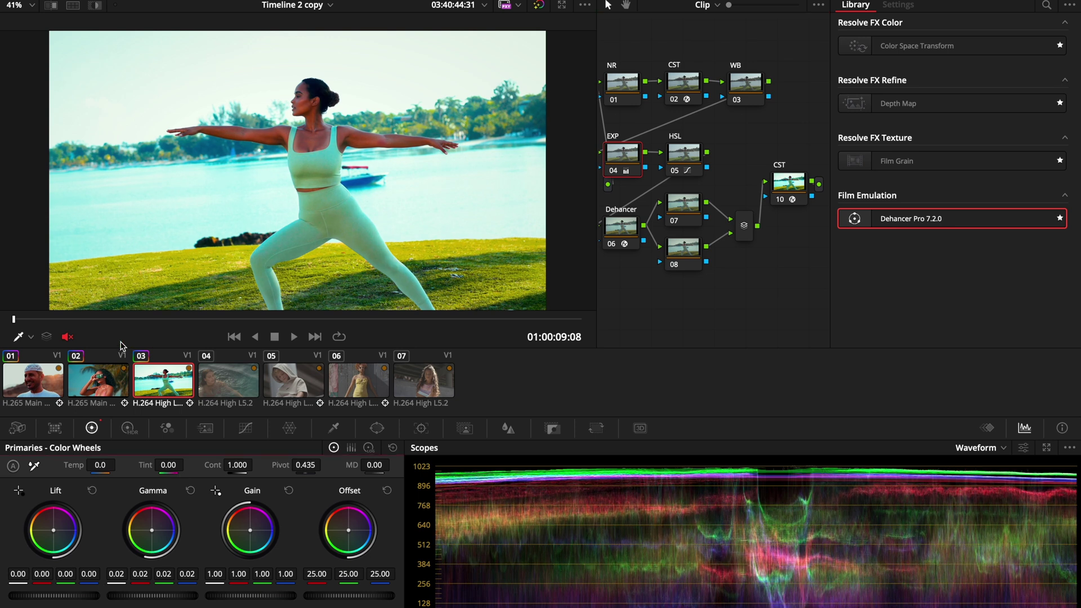
drag(107, 319, 151, 319)
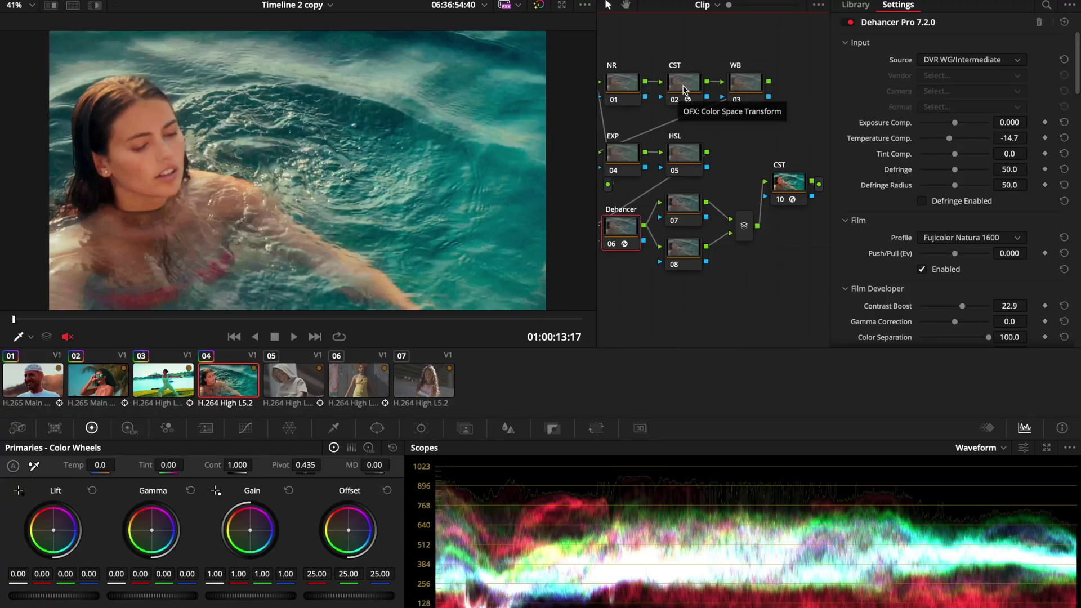
Set clip 04's Dehancer film stock to Kodak Ultramax 400.
scroll(958, 214, down, 5)
scroll(957, 214, up, 4)
click(970, 209)
scroll(970, 273, down, 3)
click(970, 273)
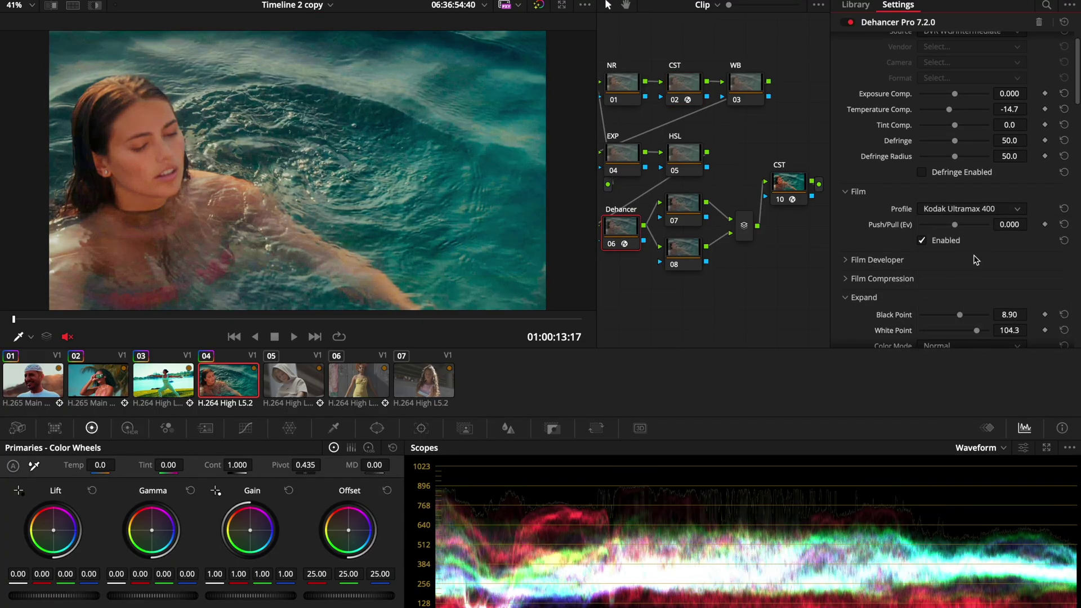
scroll(969, 265, down, 4)
scroll(967, 270, up, 4)
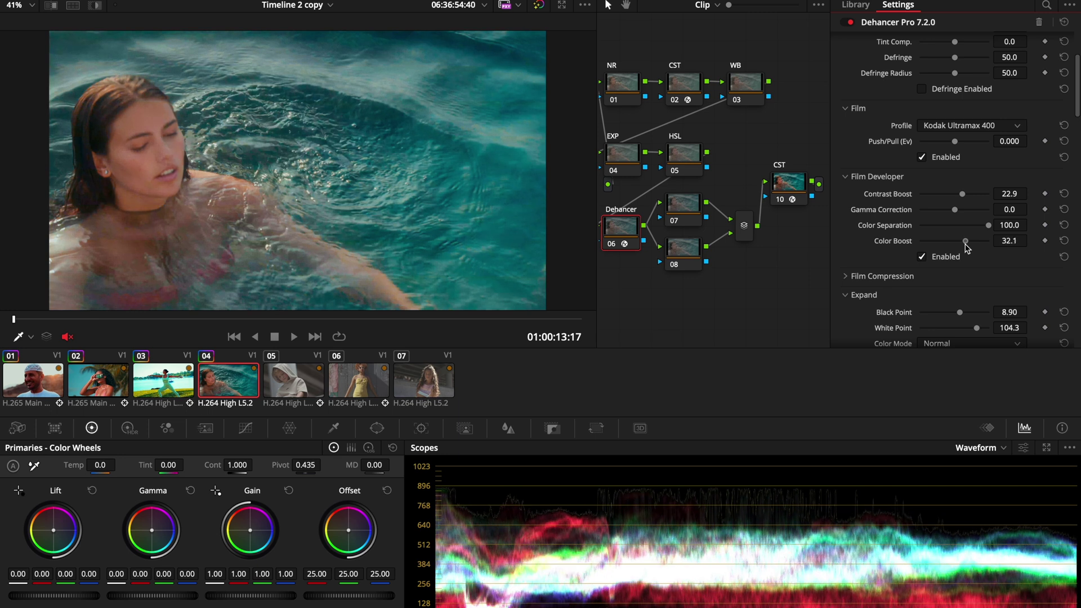
scroll(970, 242, down, 2)
scroll(965, 235, down, 5)
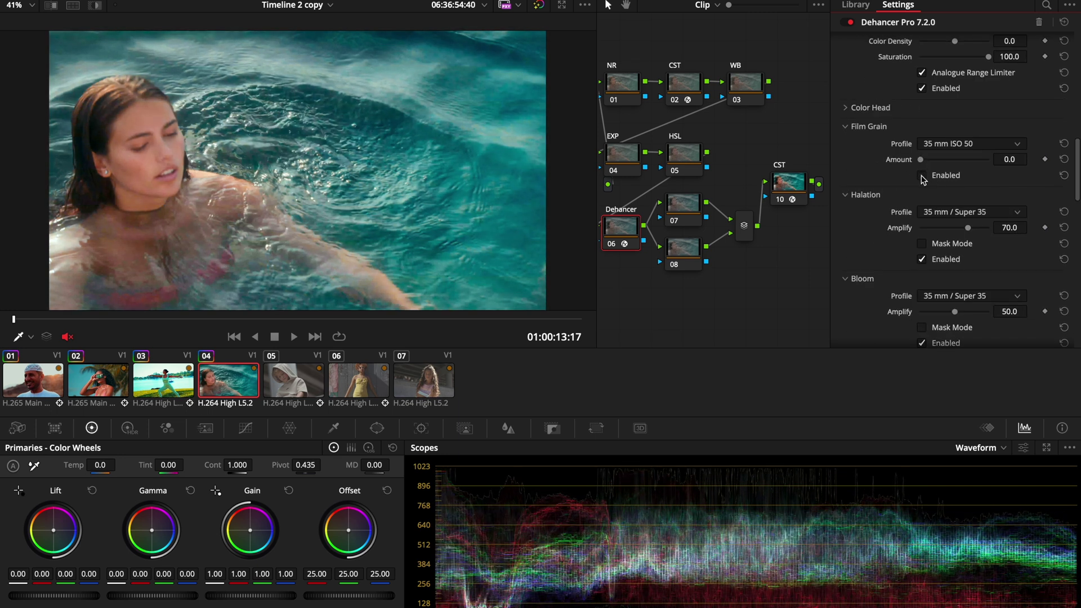
scroll(965, 235, up, 10)
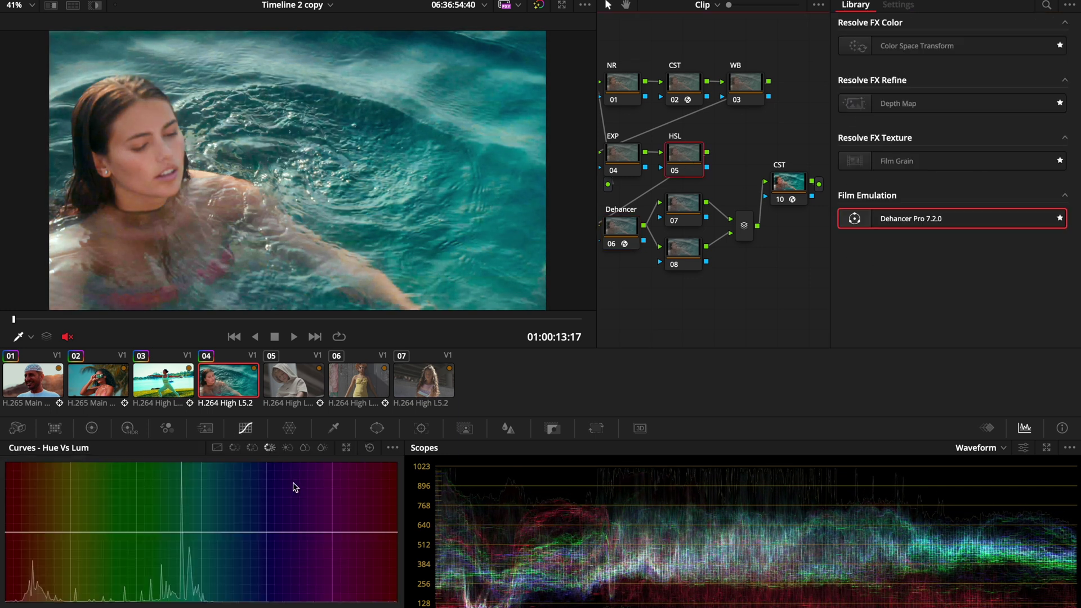
On the Hue vs Sat curve, raise red saturation and lower green saturation.
click(252, 448)
click(26, 531)
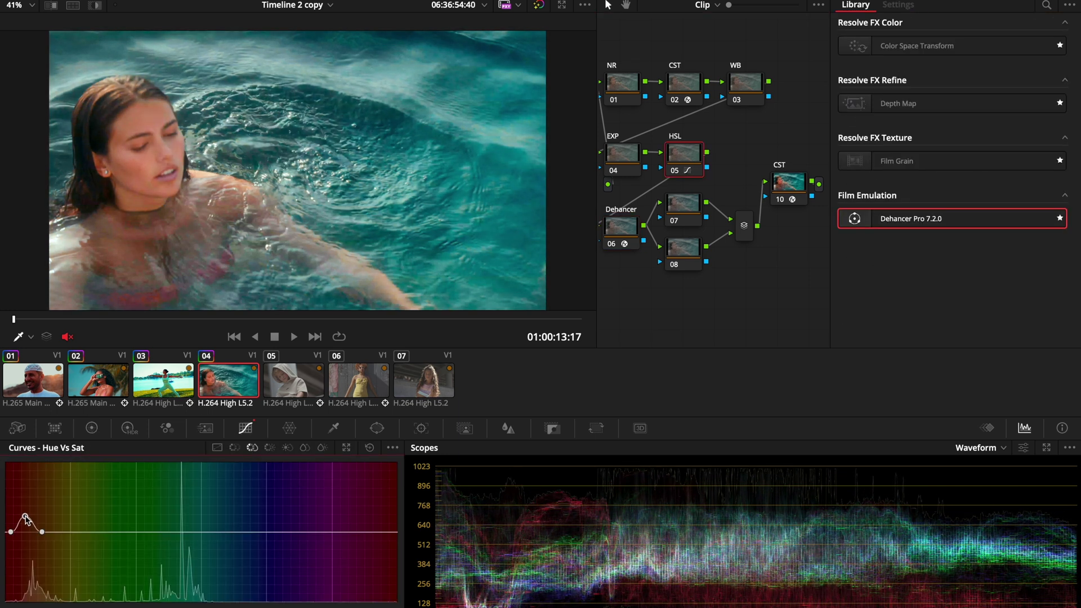
drag(27, 520, 25, 507)
drag(189, 532, 189, 553)
click(270, 448)
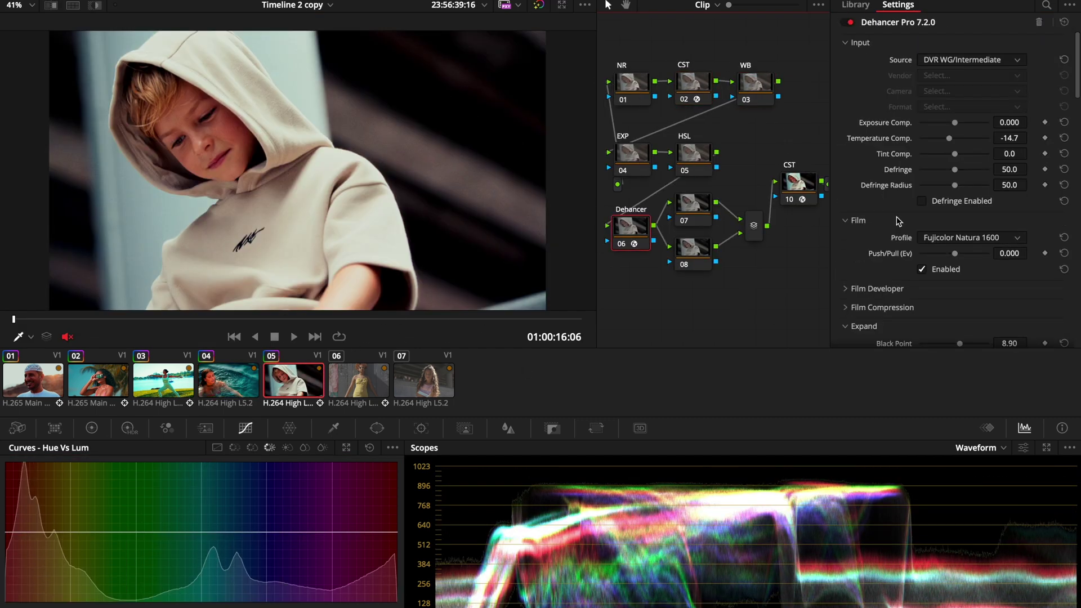
Set clip 05's film stock to Agfa Agfacolor Portrait XPS 160 and adjust the Expand points.
scroll(898, 220, down, 4)
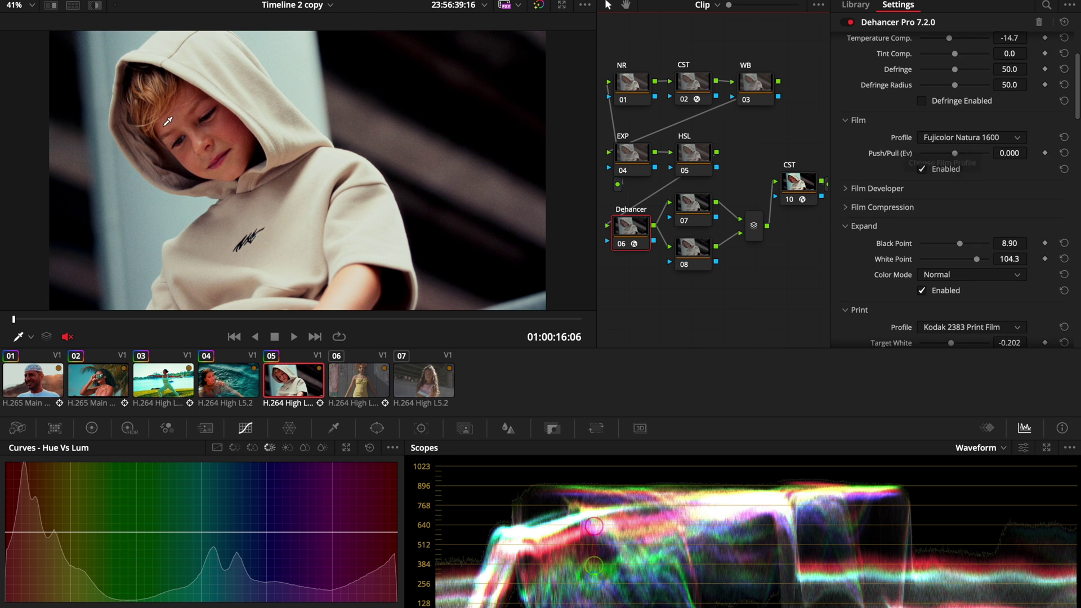
click(1005, 139)
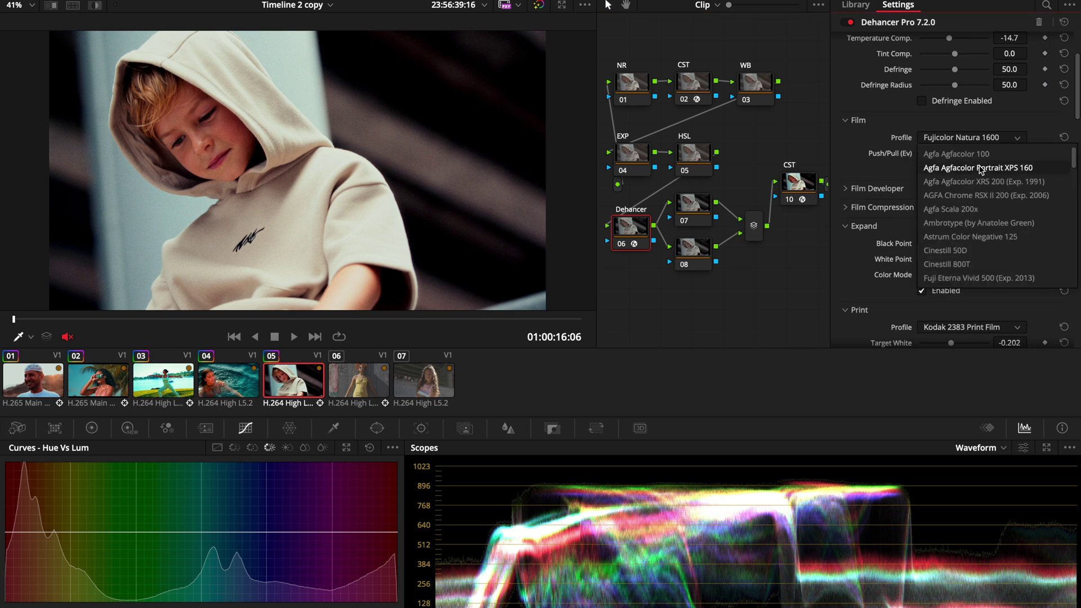
click(982, 169)
scroll(949, 276, down, 4)
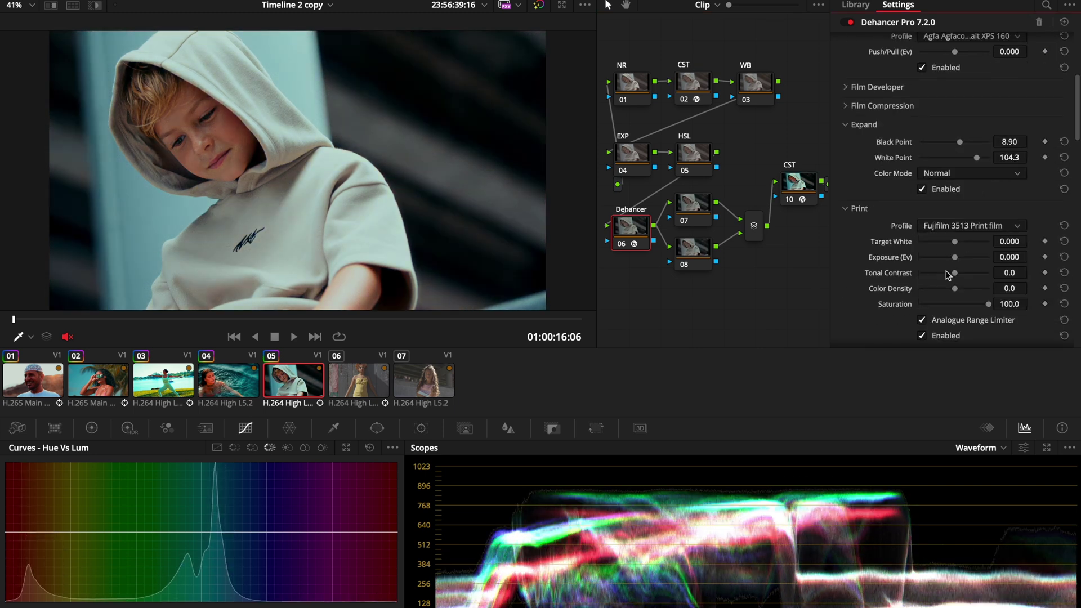
scroll(949, 276, up, 3)
drag(961, 222, 940, 214)
scroll(908, 280, down, 4)
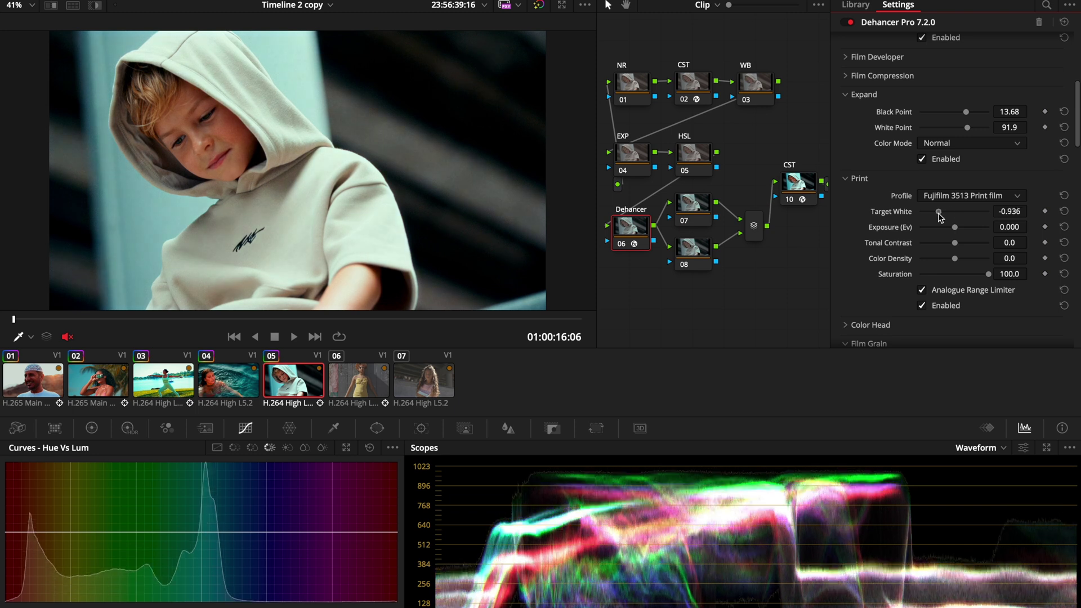
Enlarge the viewer and toggle the grade off and on to compare clip 05.
key(alt+f)
scroll(930, 383, down, 10)
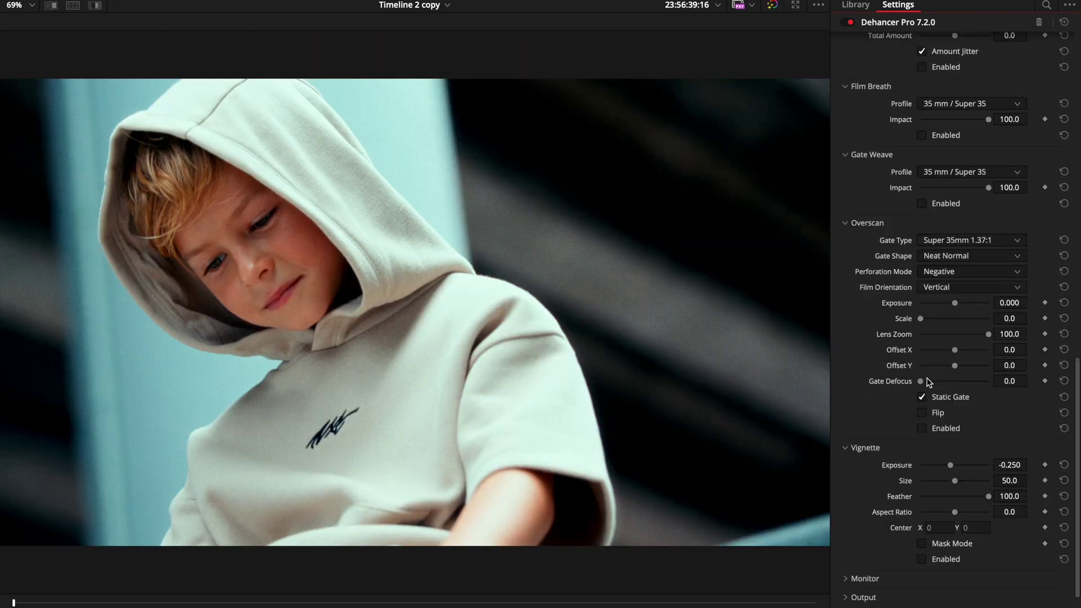
scroll(930, 383, up, 6)
scroll(926, 484, down, 8)
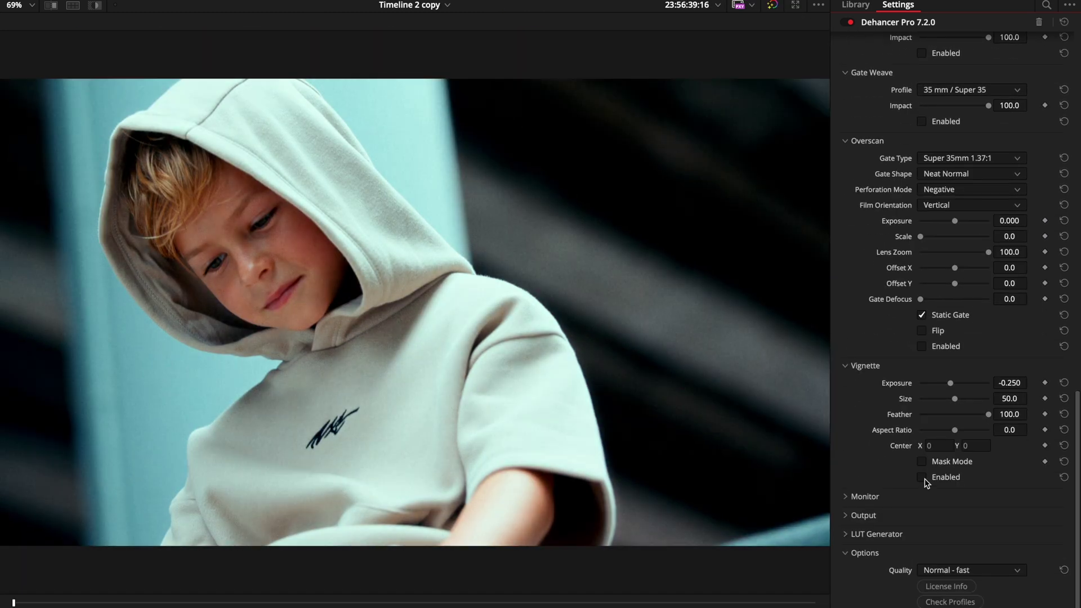
scroll(926, 395, up, 15)
click(773, 6)
click(774, 7)
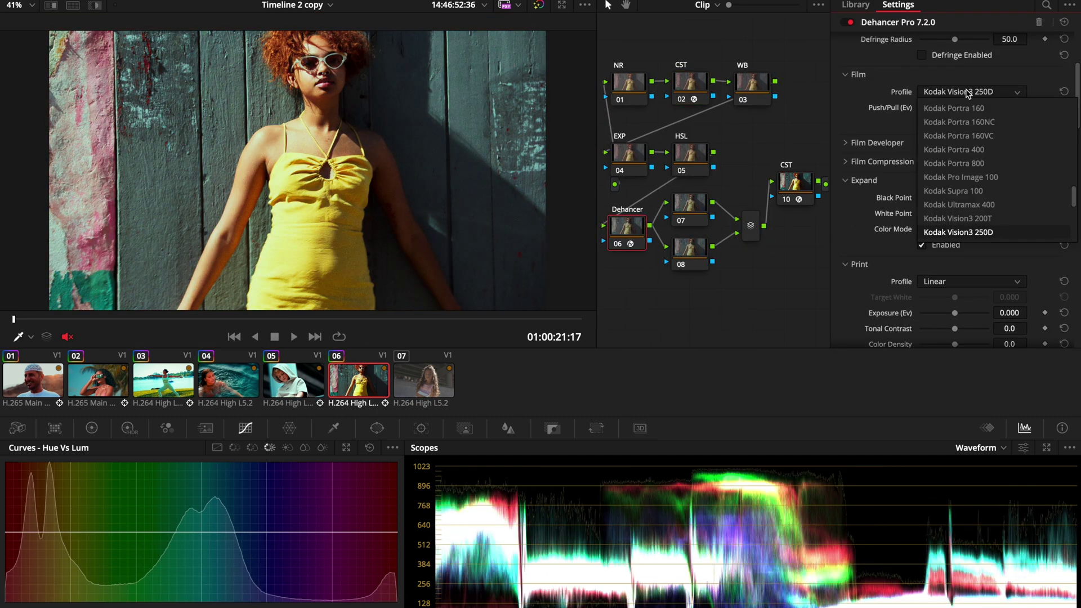
Preview film stocks on clip 06, set Kodak 2383 as print stock, and bypass Dehancer to compare.
key(Up)
key(Up)
key(Up)
key(Up)
key(Up)
key(Up)
key(Up)
key(Up)
key(Up)
key(Up)
key(Up)
key(Up)
key(Up)
key(Up)
key(Up)
key(Up)
key(Up)
key(Up)
key(Up)
key(Up)
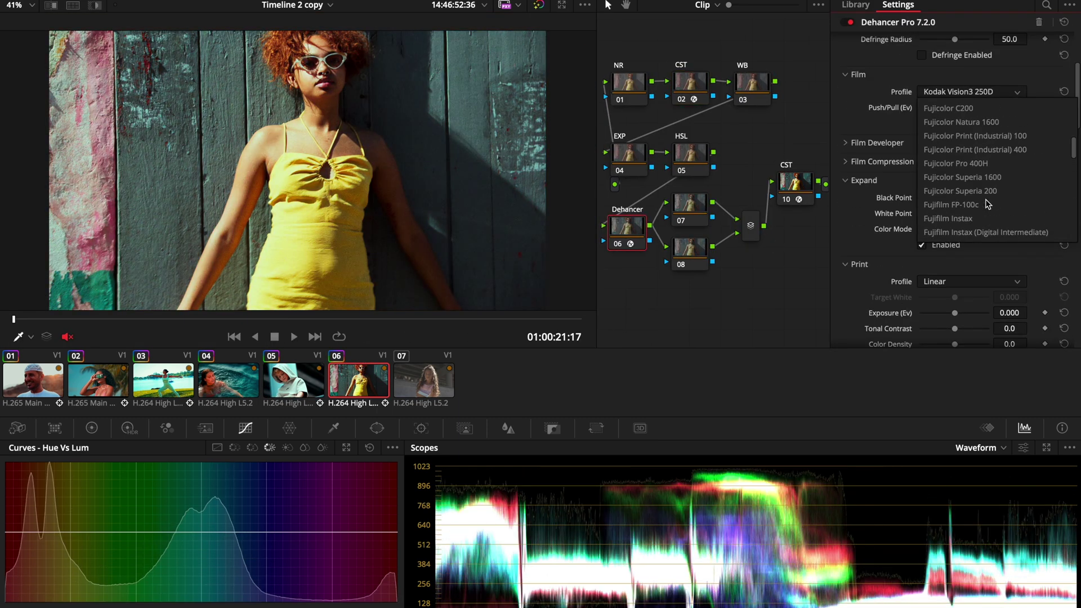
scroll(986, 169, down, 3)
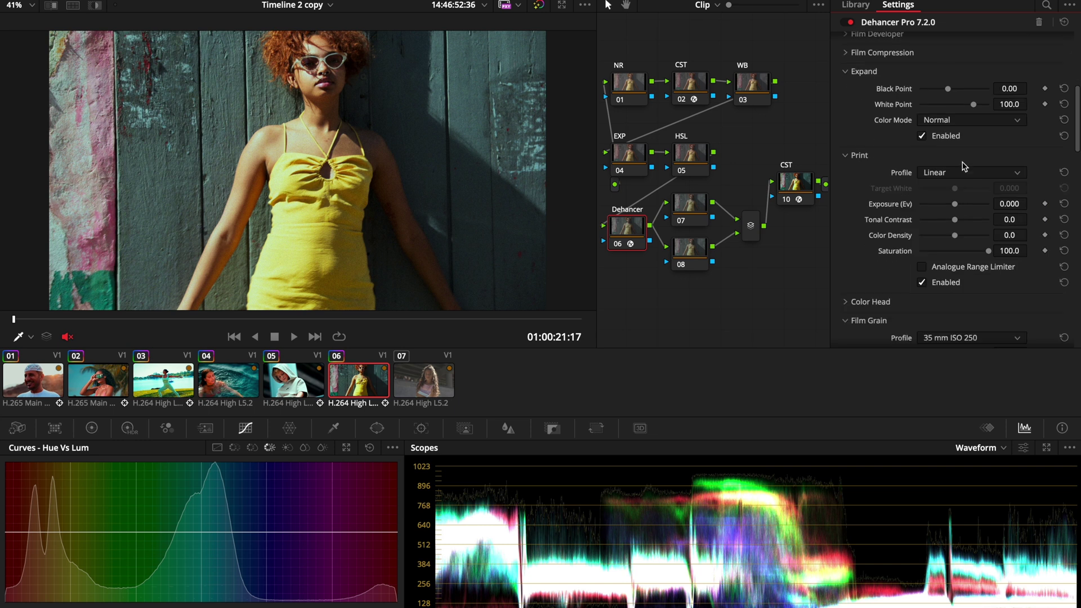
click(972, 149)
click(967, 209)
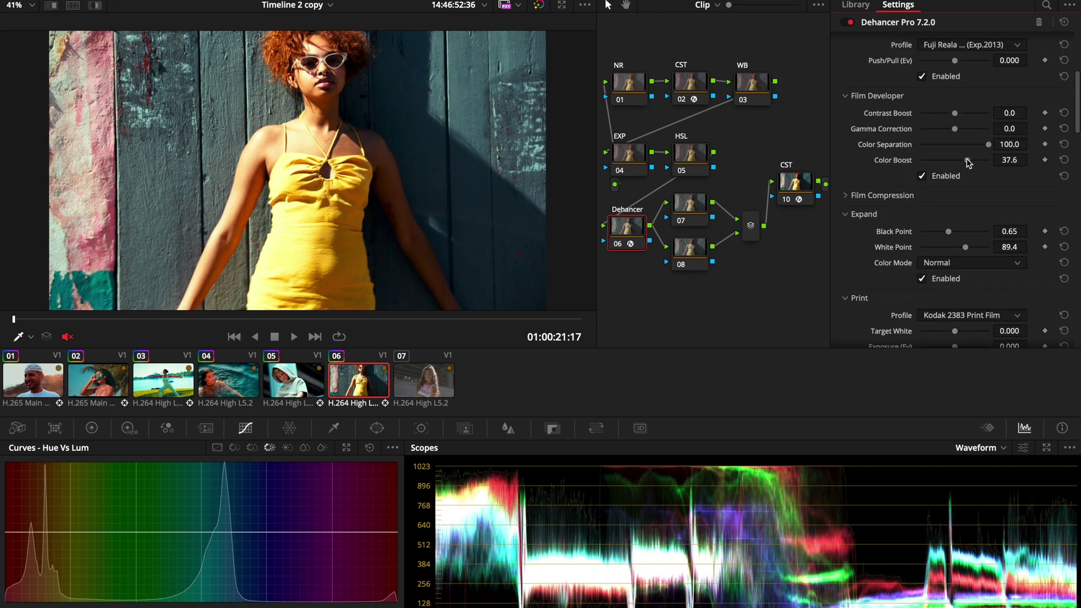
key(ctrl+d)
key(ctrl+d)
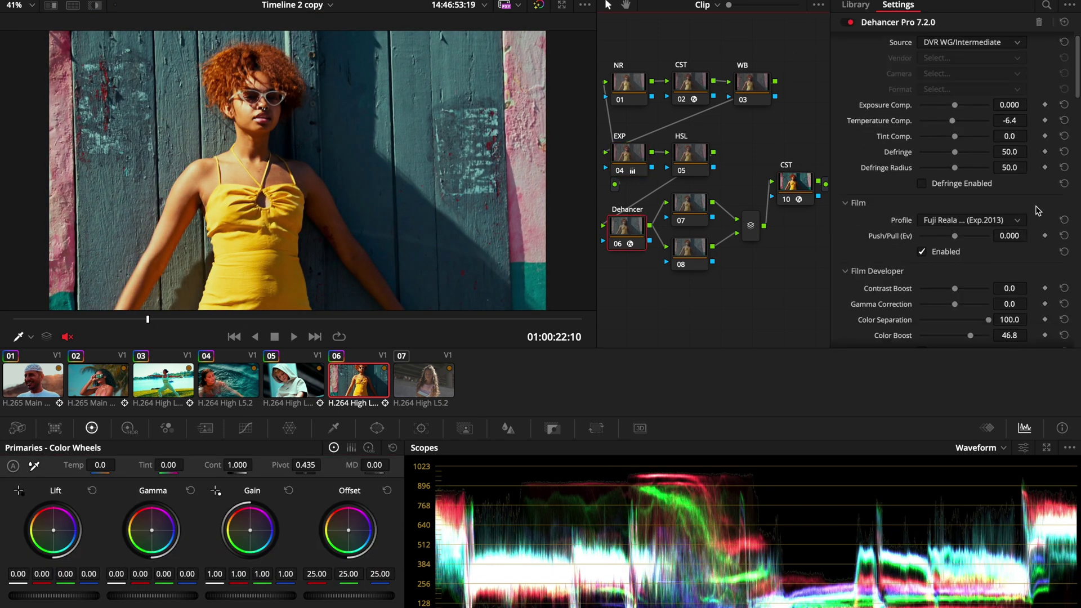
Keep Fuji Reala 500D as clip 06's film profile.
scroll(1014, 169, down, 4)
click(1014, 164)
scroll(986, 242, down, 3)
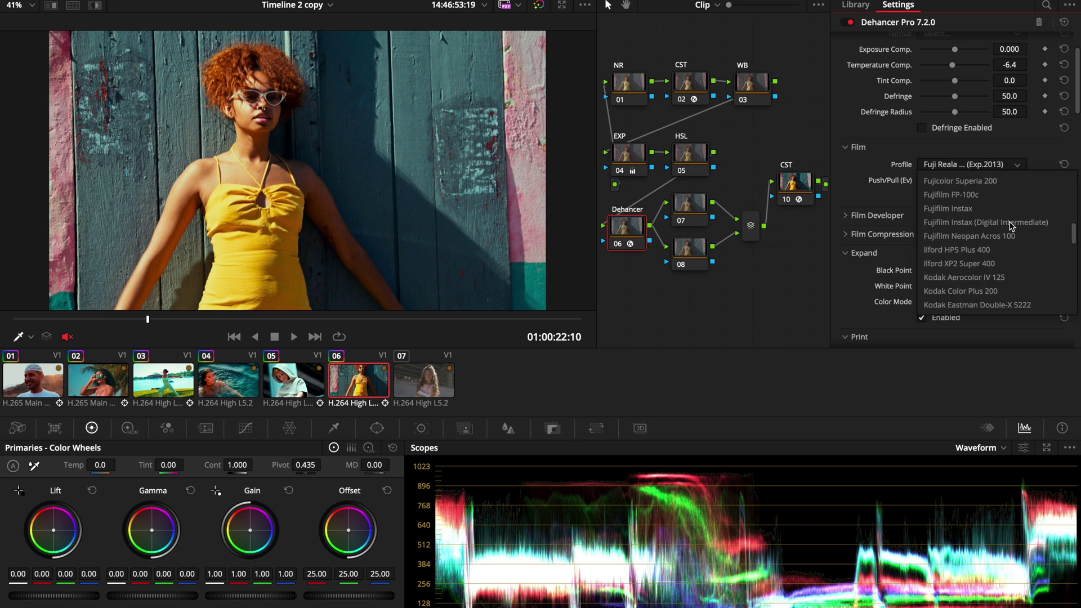
scroll(985, 242, up, 3)
click(425, 379)
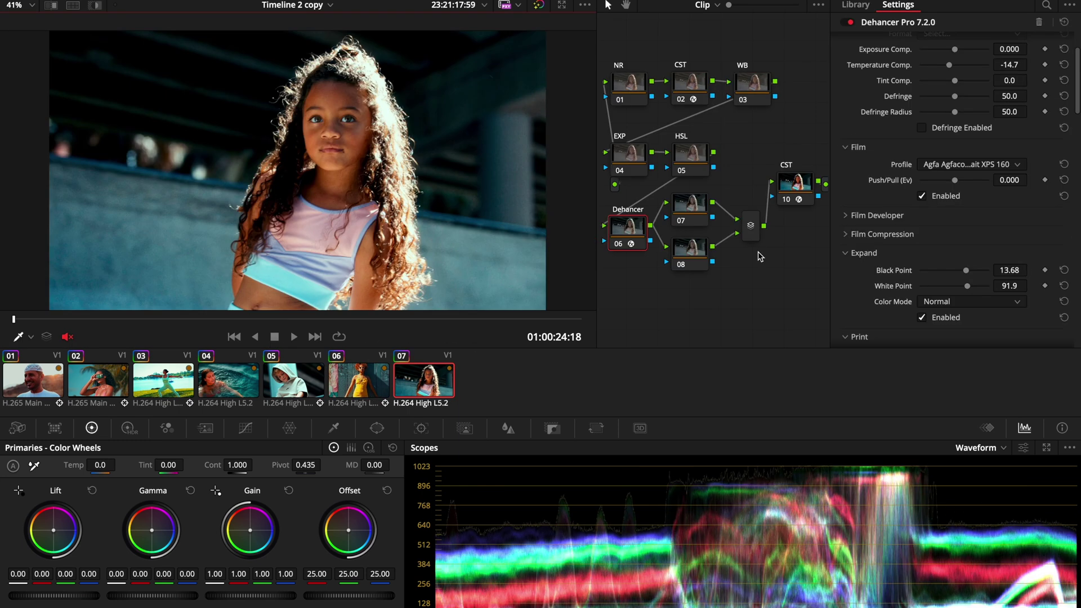
Set clip 07's Dehancer film stock to Kodak Vision3 50D.
scroll(969, 169, up, 3)
click(969, 237)
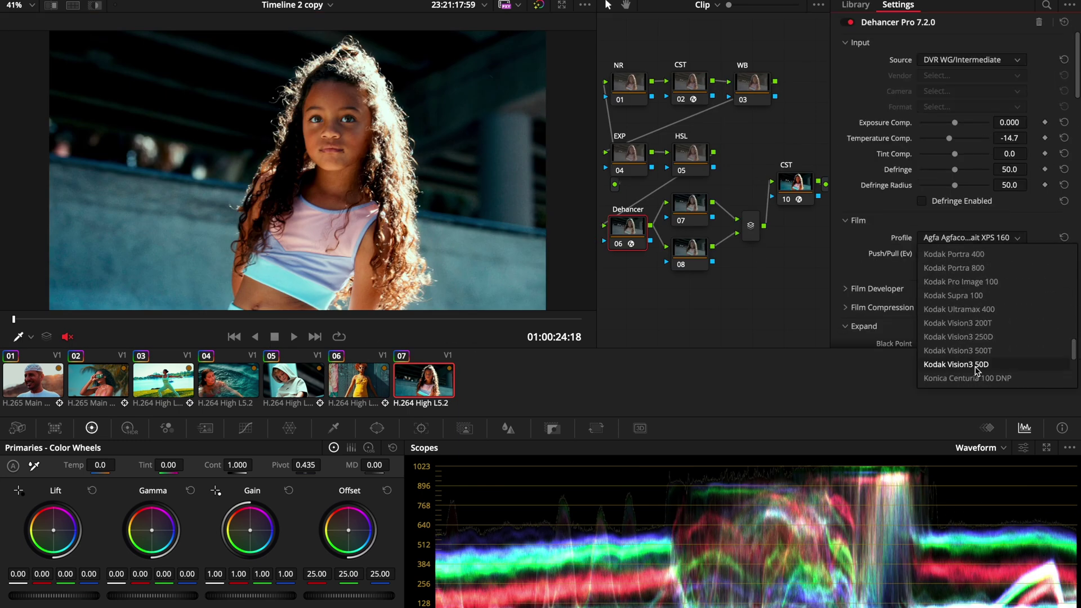
click(974, 373)
scroll(962, 295, down, 3)
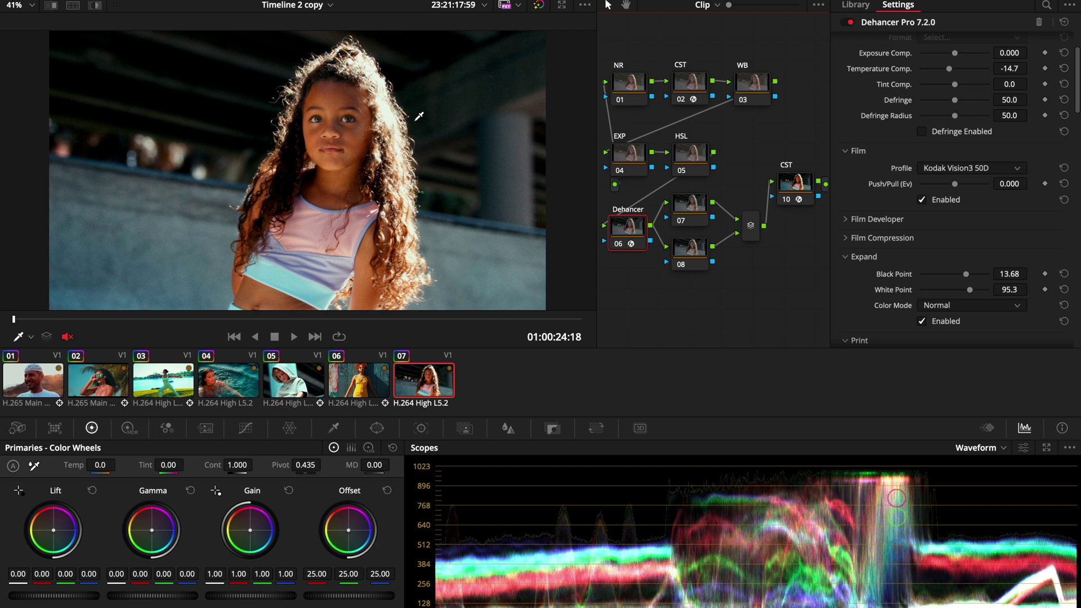
scroll(971, 236, up, 4)
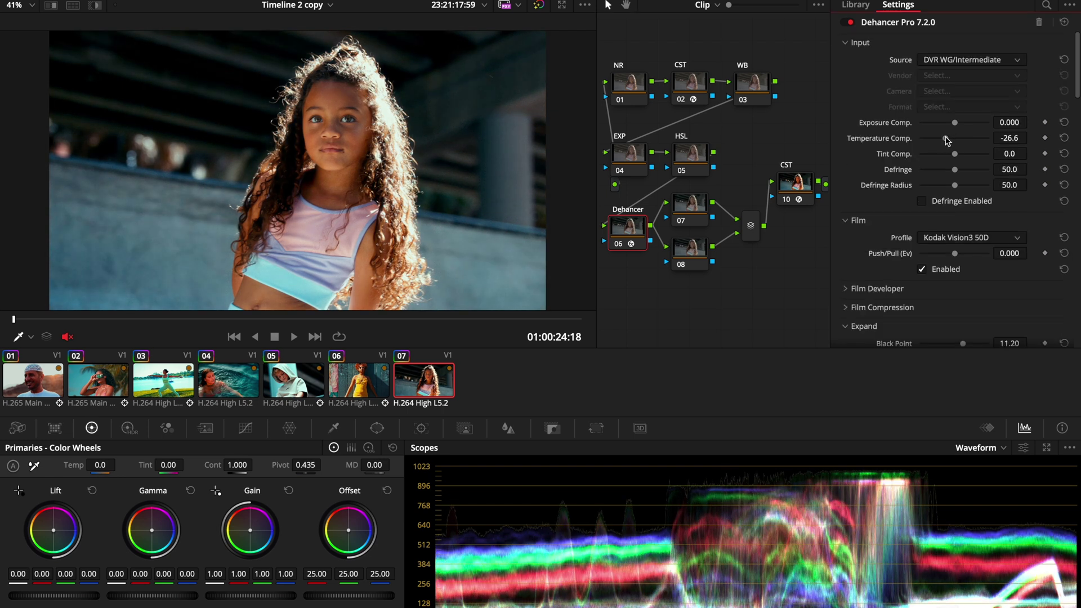
scroll(969, 239, down, 10)
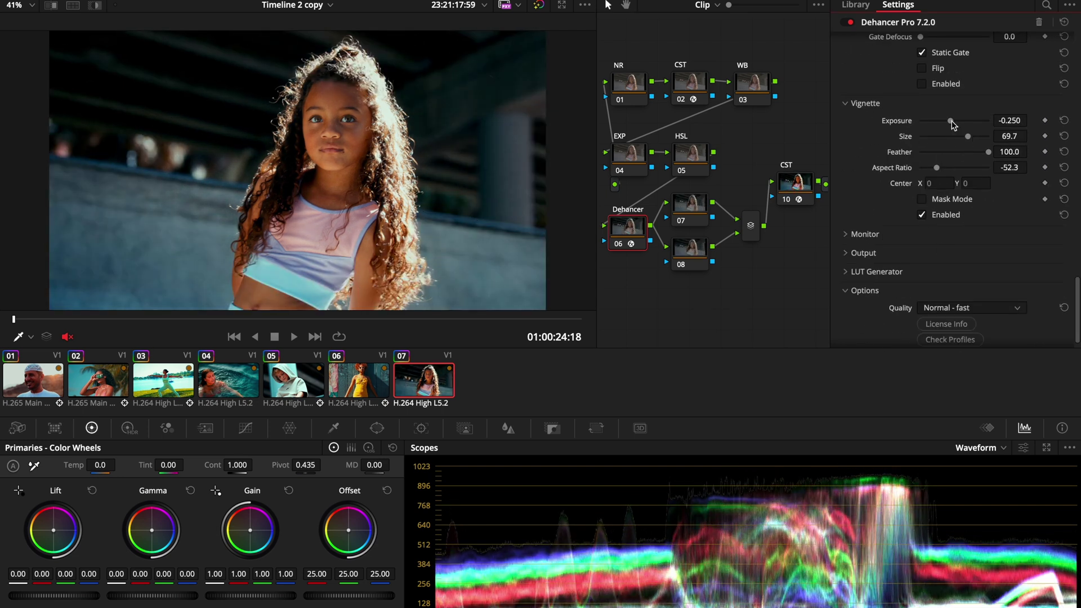